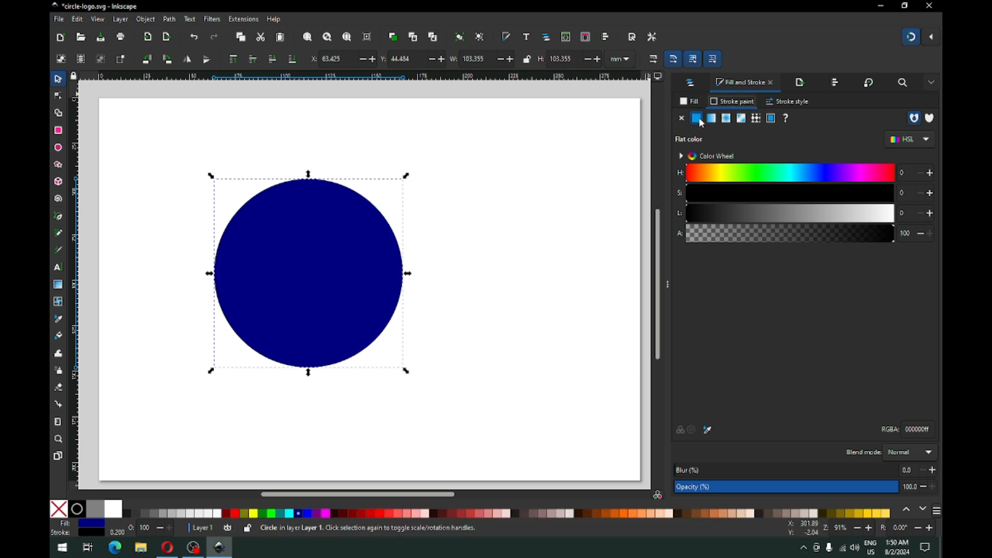
# Remove the blue circle's fill so only its outline is left, and convert the circle to a path.
pyautogui.click(791, 102)
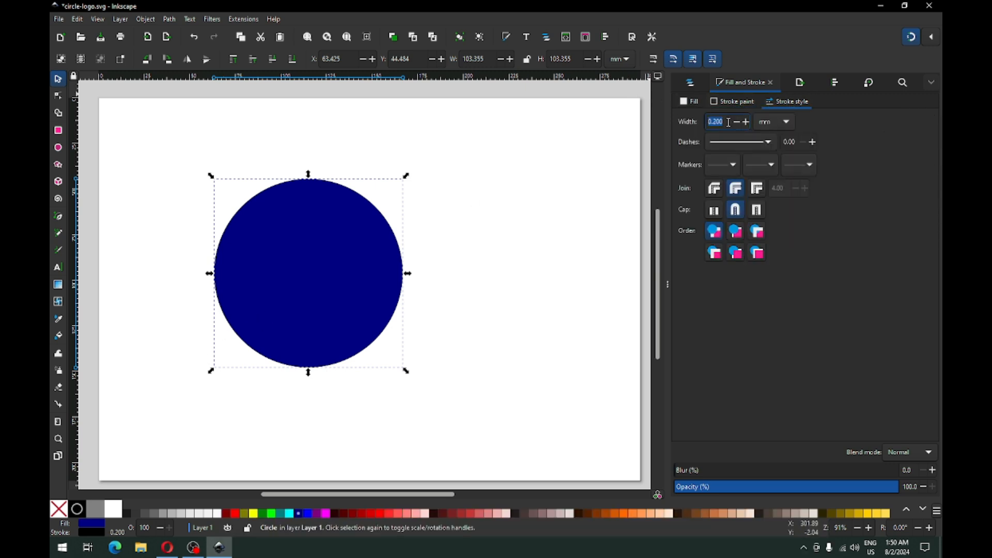
pyautogui.click(63, 513)
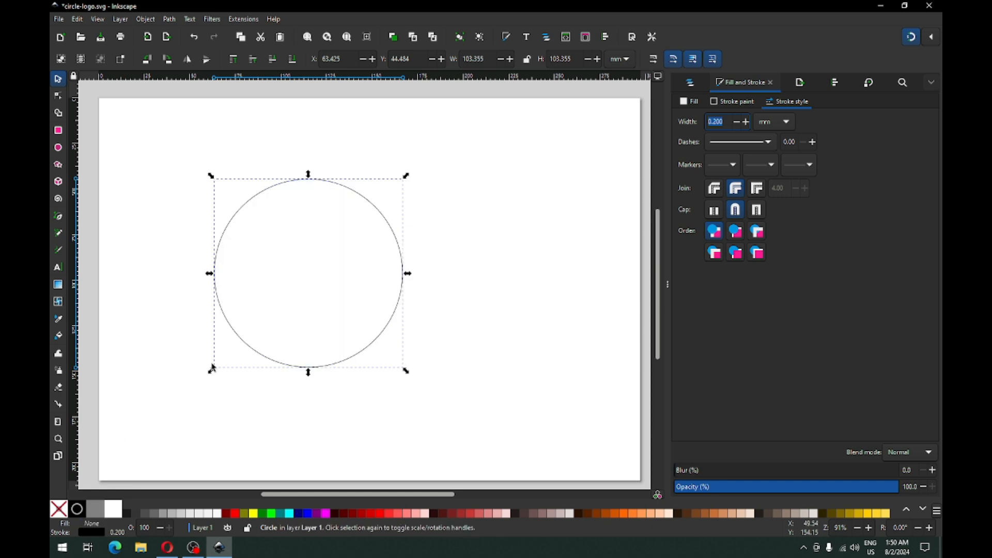
pyautogui.click(169, 20)
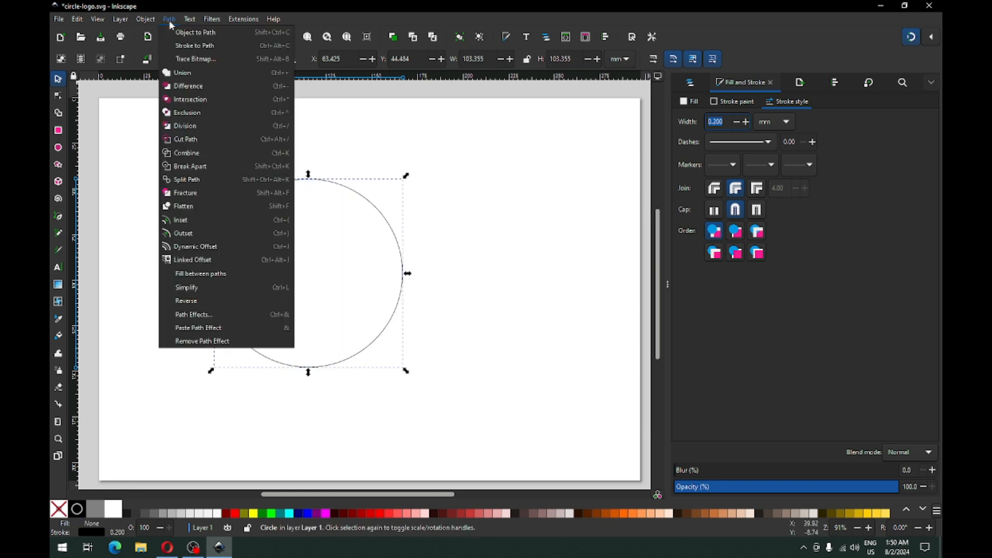
pyautogui.click(180, 32)
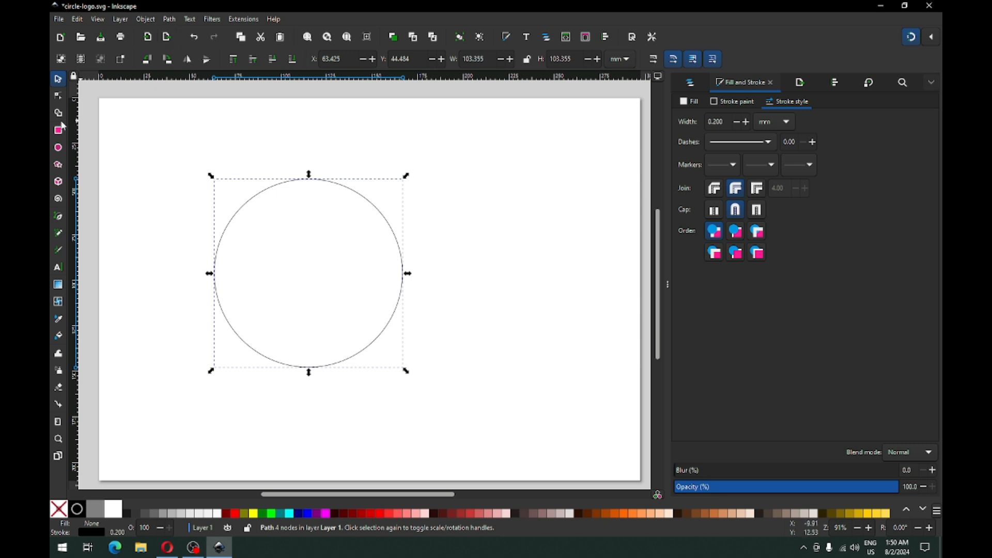
pyautogui.click(58, 95)
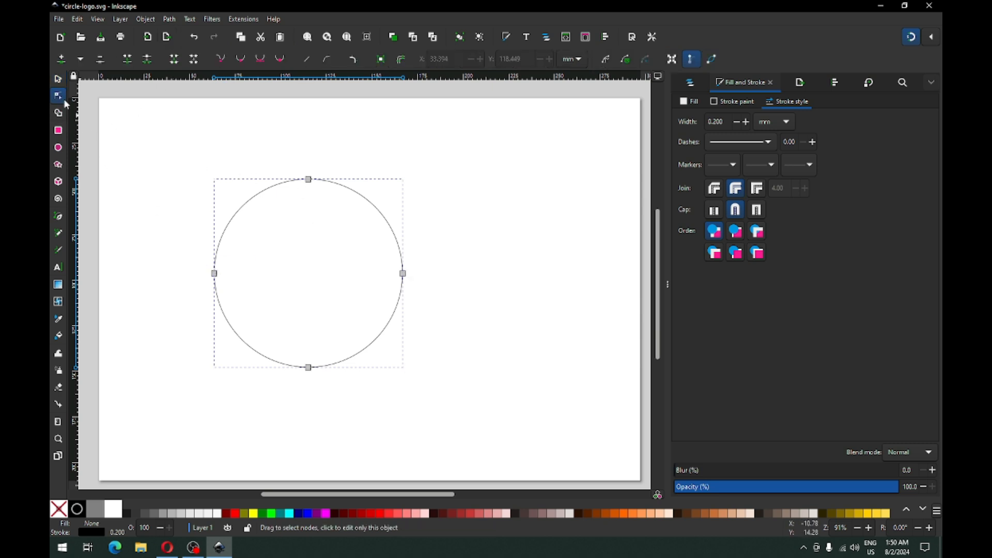
pyautogui.click(58, 78)
# Place a copy of the circle, scaled evenly to about 61 mm, inside the original so that their bottom points touch.
pyautogui.rightClick(282, 187)
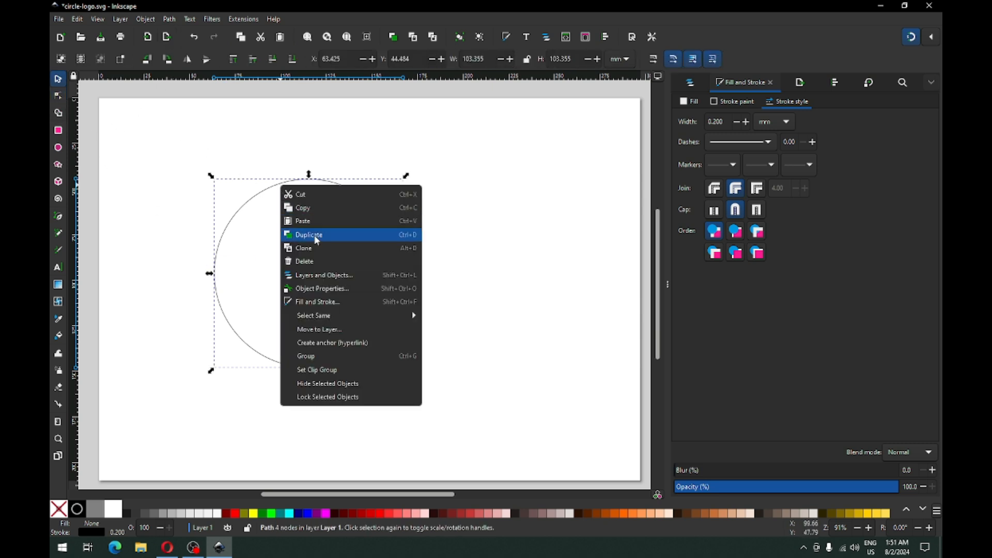
pyautogui.click(314, 235)
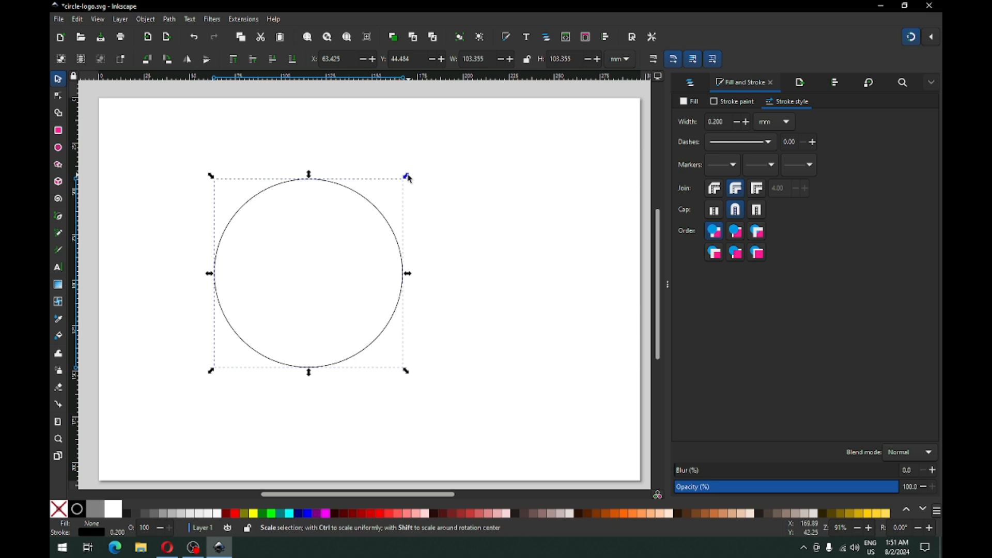
pyautogui.keyDown('ctrl'); pyautogui.keyDown('shift'); pyautogui.moveTo(407, 176); pyautogui.dragTo(366, 218); pyautogui.keyUp('shift'); pyautogui.keyUp('ctrl')
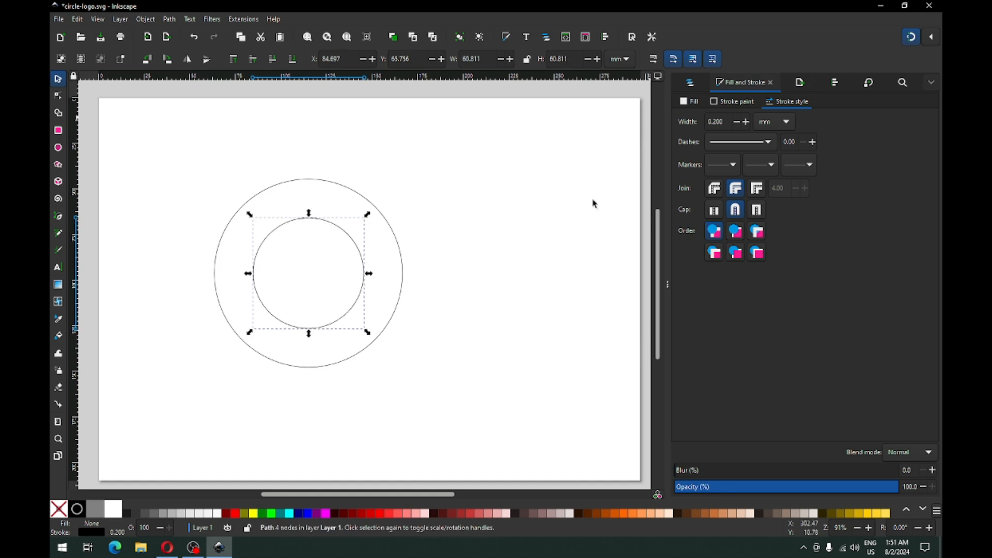
pyautogui.moveTo(331, 330); pyautogui.dragTo(327, 373)
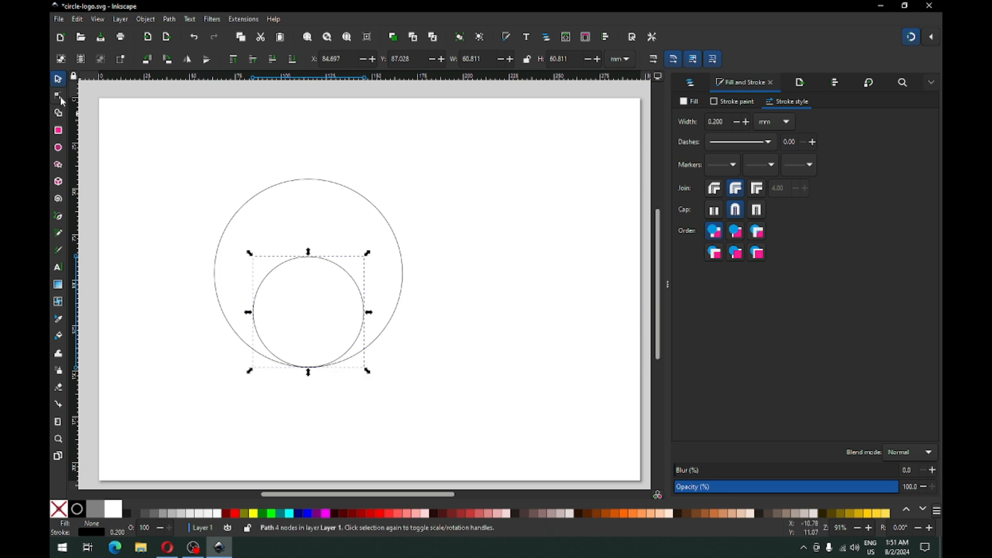
# Break both circle paths at all their nodes and split them apart into separate quarter arcs.
pyautogui.keyDown('shift'); pyautogui.click(274, 186); pyautogui.keyUp('shift')
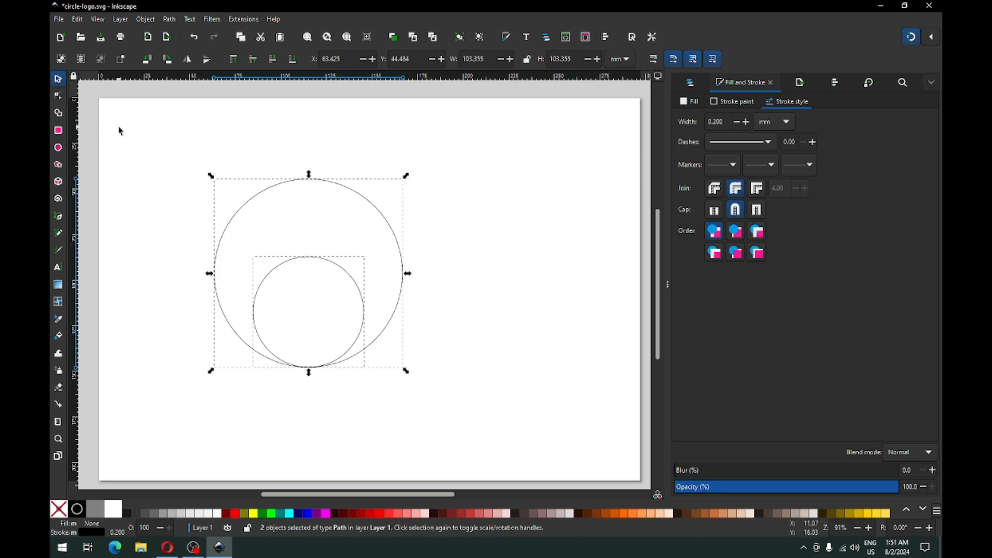
pyautogui.click(58, 96)
pyautogui.moveTo(140, 132); pyautogui.dragTo(444, 379)
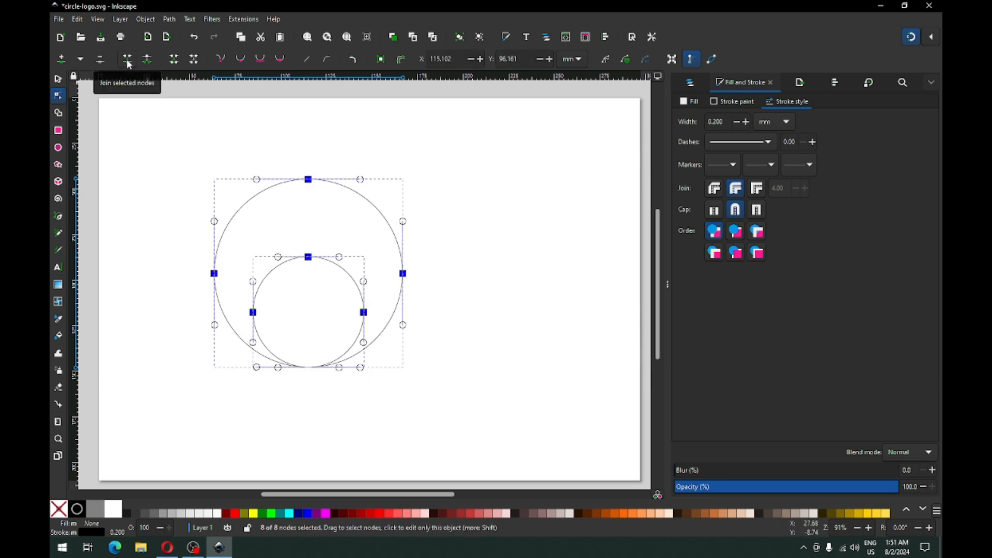
pyautogui.click(147, 60)
pyautogui.click(58, 80)
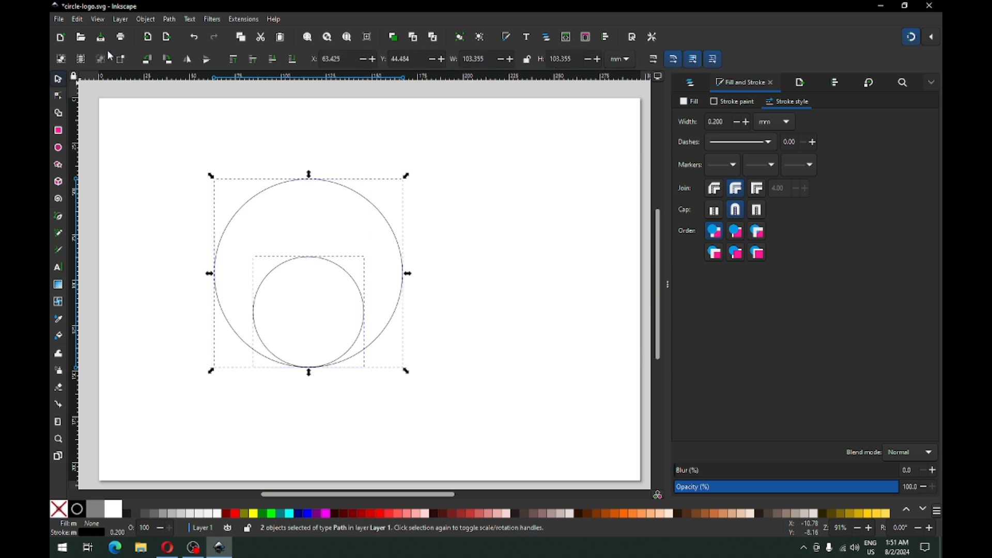
pyautogui.click(169, 20)
pyautogui.click(187, 168)
# Delete the upper and left arcs of both circles, leaving only the lower-right quarter arc of each.
pyautogui.click(171, 136)
pyautogui.moveTo(170, 137); pyautogui.dragTo(443, 301)
pyautogui.press('Delete')
pyautogui.moveTo(182, 193); pyautogui.dragTo(334, 387)
pyautogui.press('Delete')
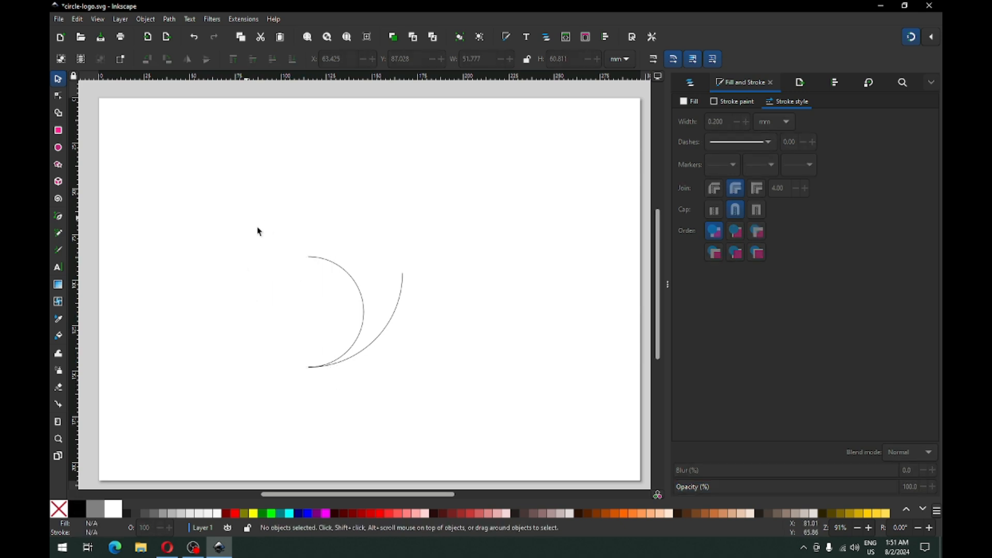
pyautogui.moveTo(246, 217); pyautogui.dragTo(432, 324)
pyautogui.press('Delete')
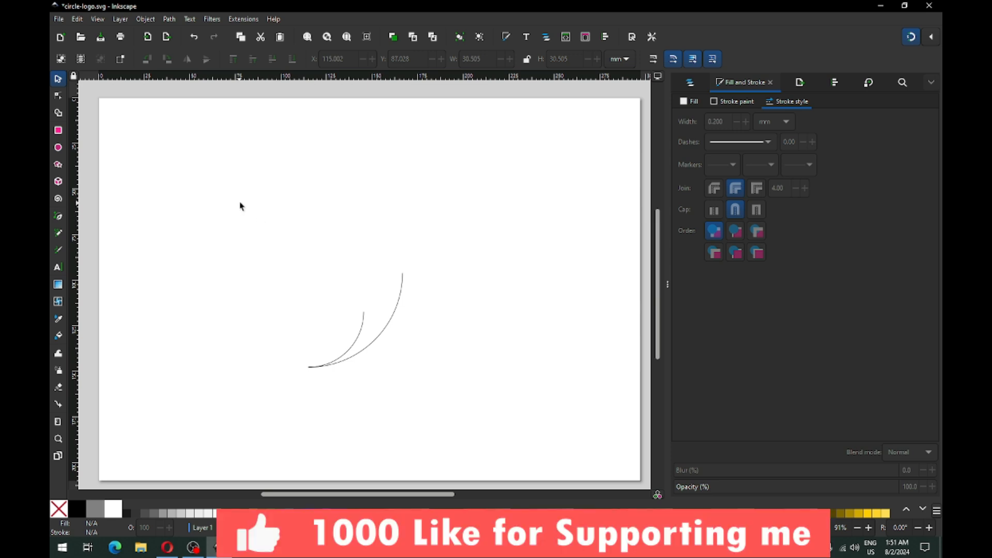
# Draw a vertical line up from each arc's upper end, using a horizontal guide to match their tops, the outer one about 54 mm long.
pyautogui.click(59, 236)
pyautogui.moveTo(364, 312); pyautogui.dragTo(371, 180)
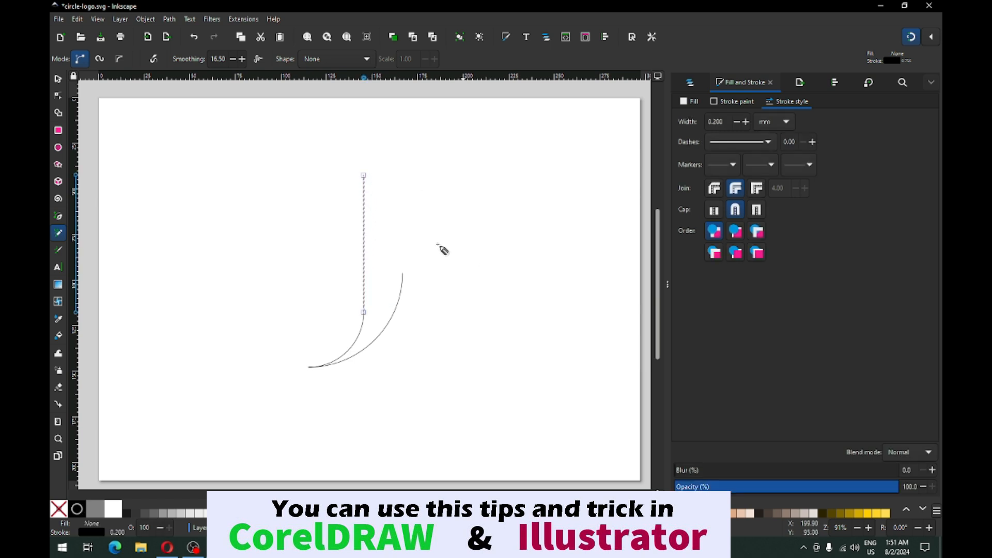
pyautogui.moveTo(355, 320)
pyautogui.mouseDown()
pyautogui.moveTo(356, 84)
pyautogui.moveTo(374, 147)
pyautogui.moveTo(365, 174)
pyautogui.mouseUp()
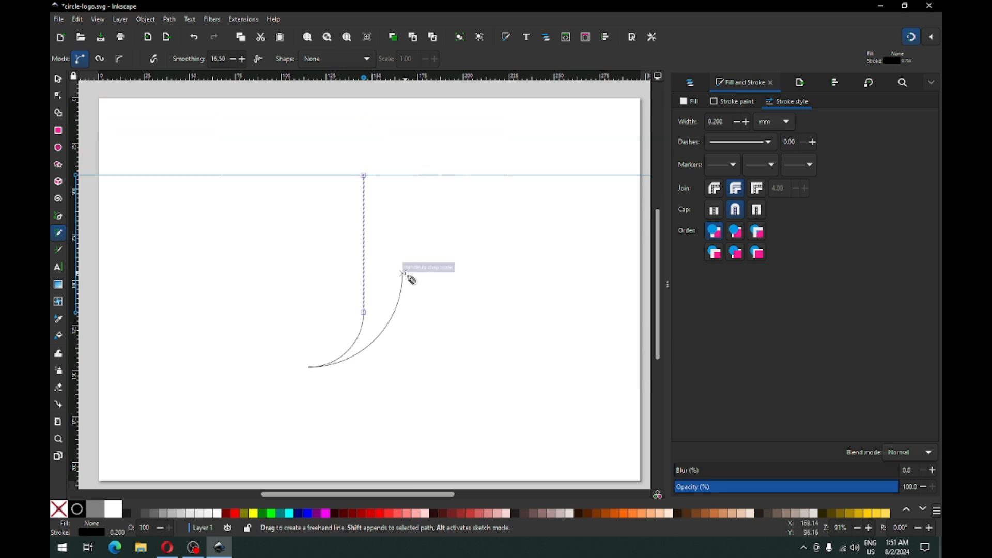
pyautogui.moveTo(402, 272); pyautogui.dragTo(403, 175)
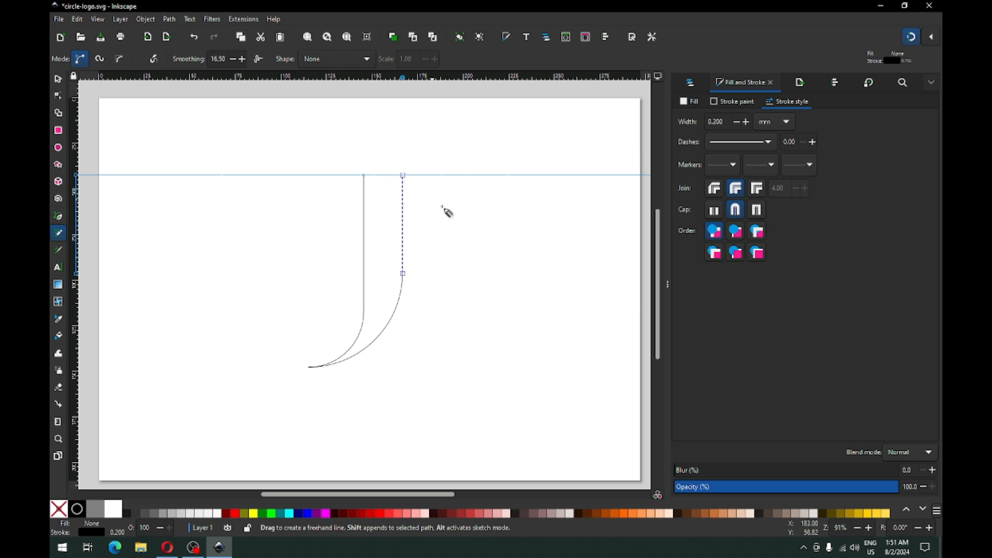
# Combine the two arcs and the two vertical lines into a single path.
pyautogui.click(58, 78)
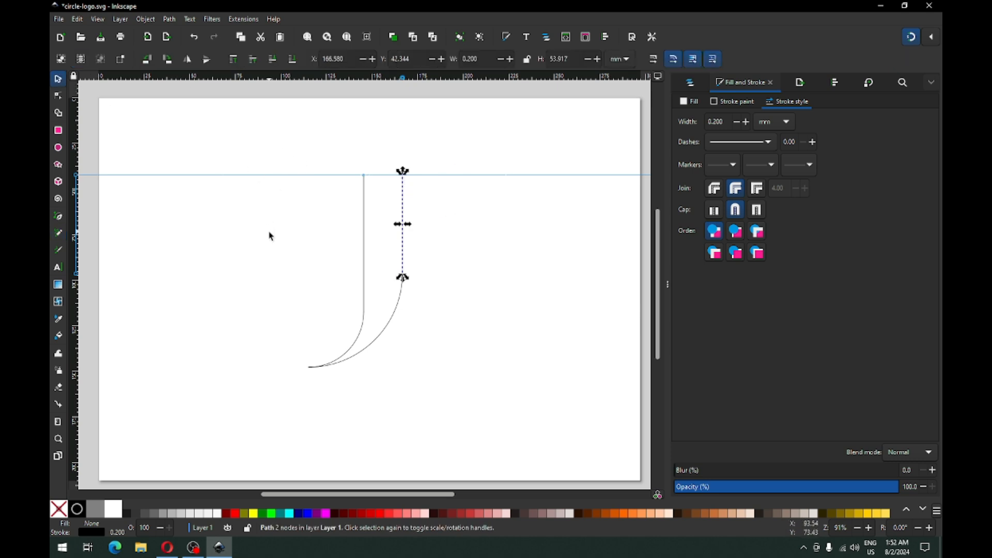
pyautogui.click(271, 254)
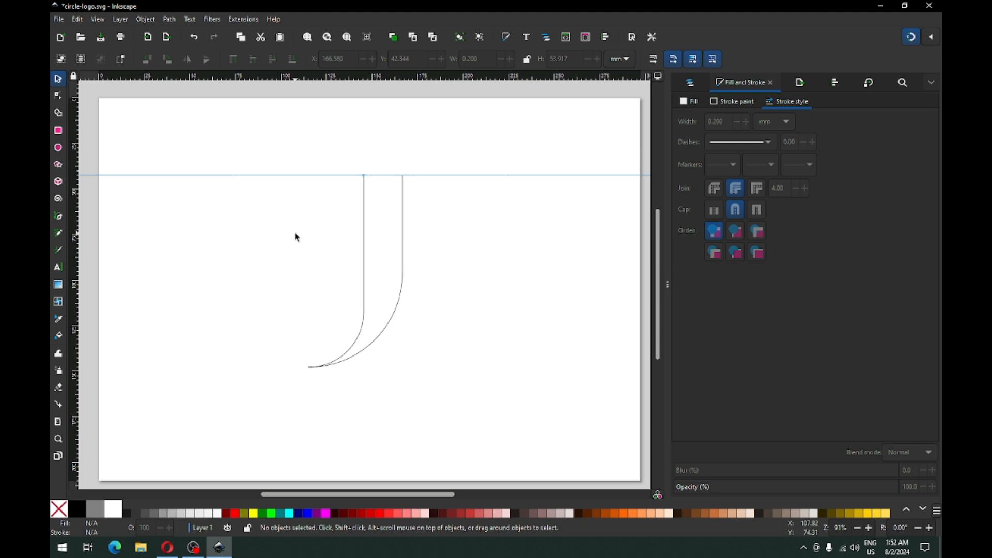
pyautogui.moveTo(249, 148); pyautogui.dragTo(465, 401)
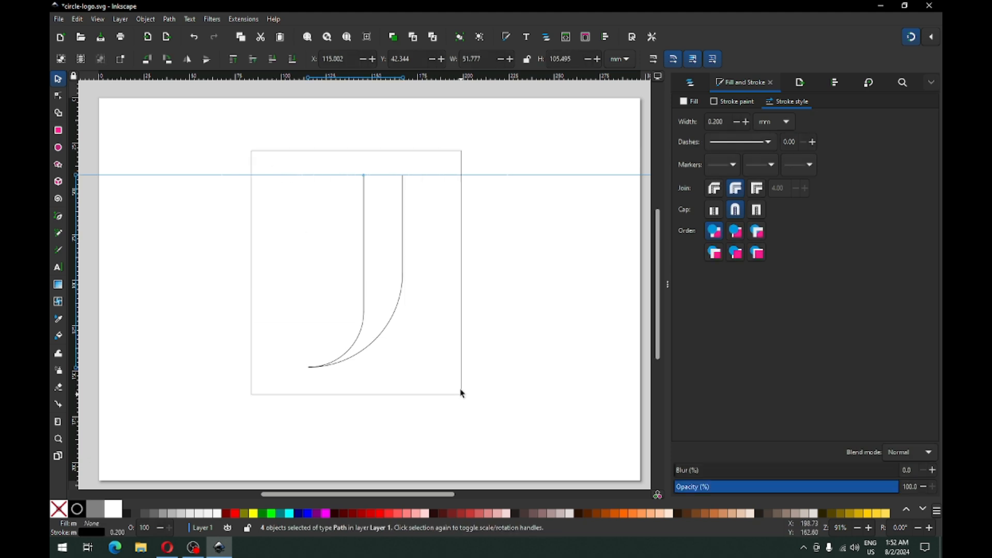
pyautogui.click(170, 20)
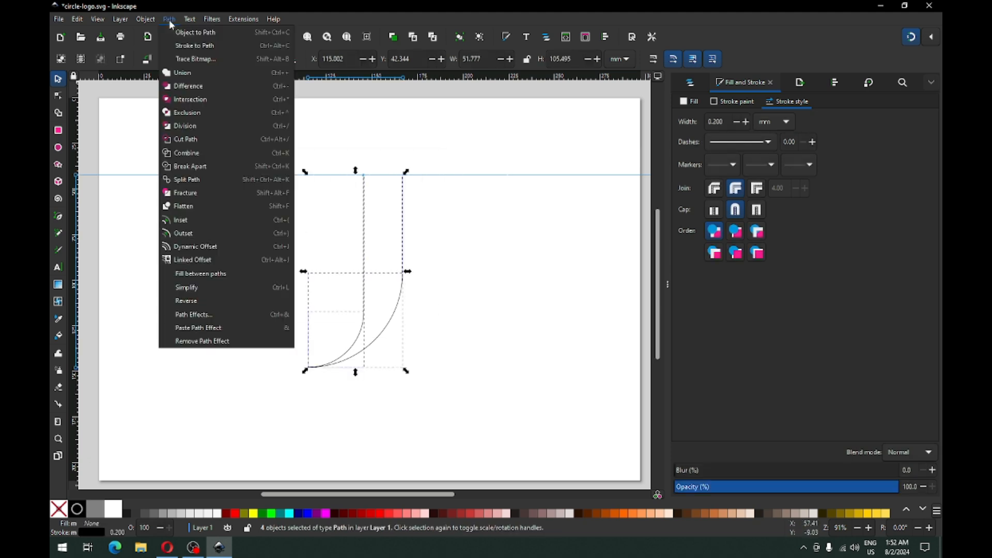
pyautogui.click(198, 157)
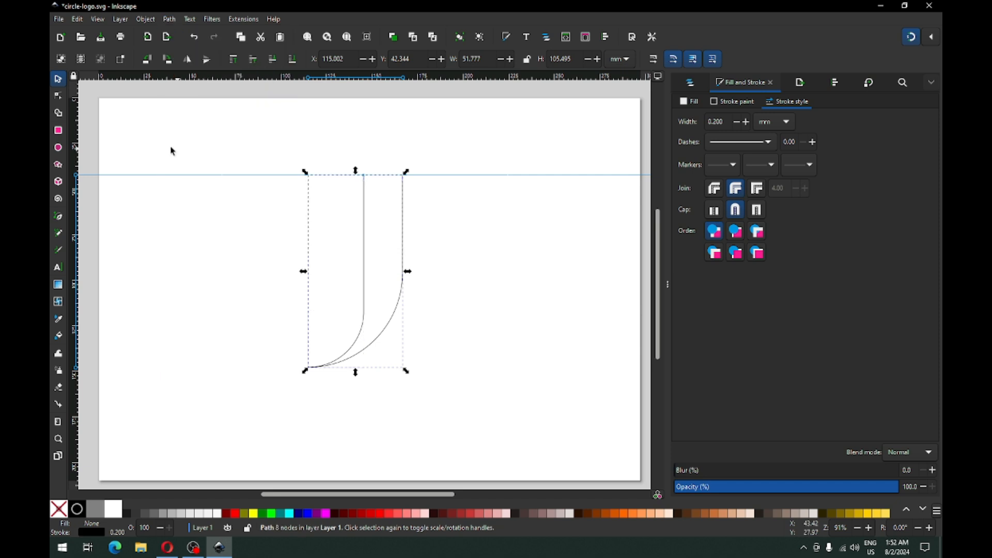
# Join the overlapping end nodes where each arc meets its vertical line and where the two arcs meet at the bottom.
pyautogui.click(58, 96)
pyautogui.moveTo(329, 286); pyautogui.dragTo(378, 329)
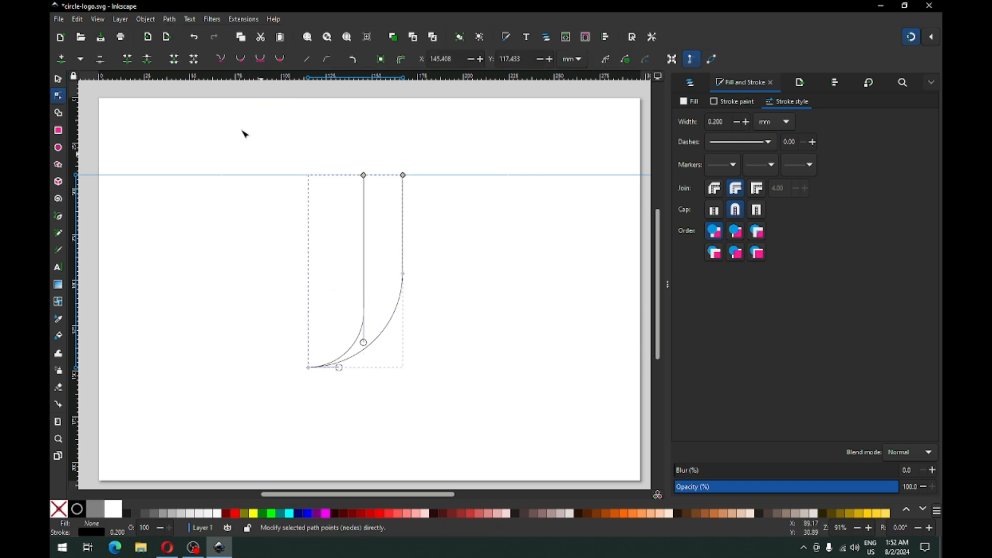
pyautogui.click(169, 19)
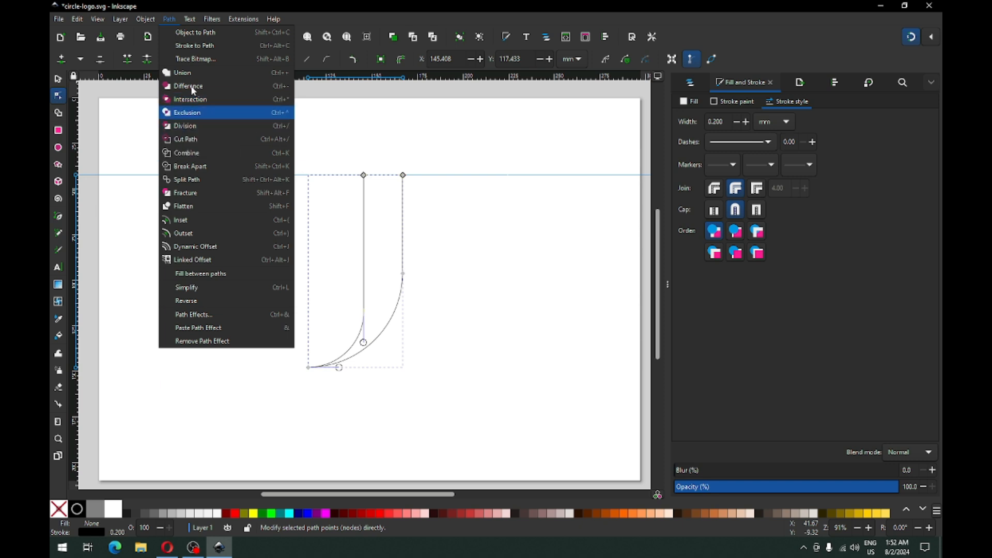
pyautogui.moveTo(243, 19)
pyautogui.click(323, 10)
pyautogui.moveTo(401, 261); pyautogui.dragTo(376, 328)
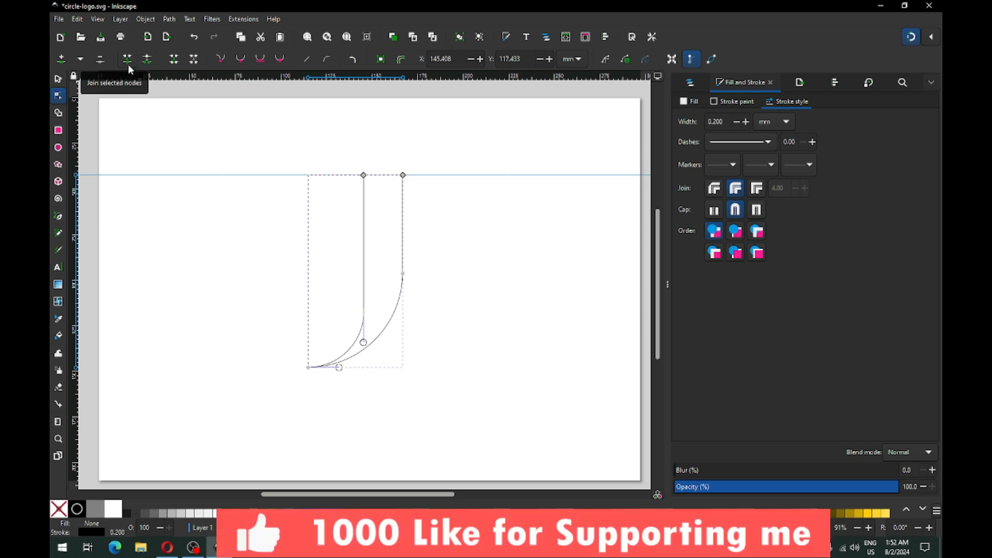
pyautogui.click(147, 63)
pyautogui.moveTo(430, 248); pyautogui.dragTo(397, 285)
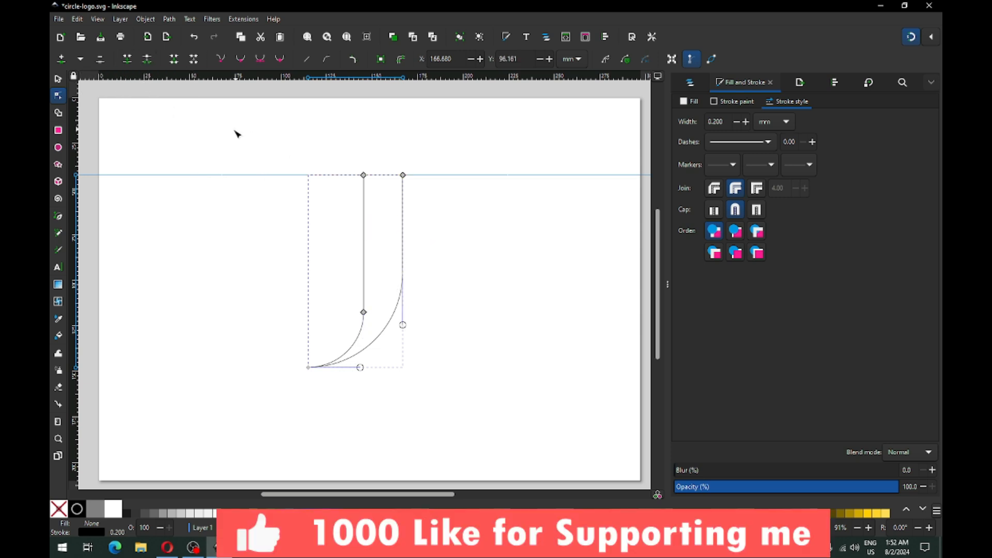
pyautogui.moveTo(271, 316); pyautogui.dragTo(324, 387)
# Close the open top of the J shape with a straight line between the two vertical lines' upper ends.
pyautogui.click(60, 233)
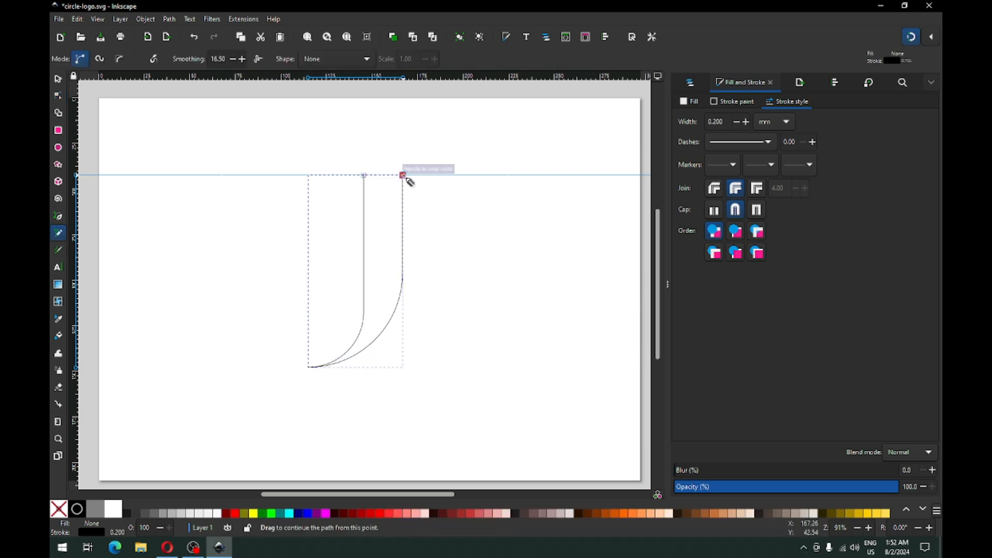
pyautogui.click(365, 175)
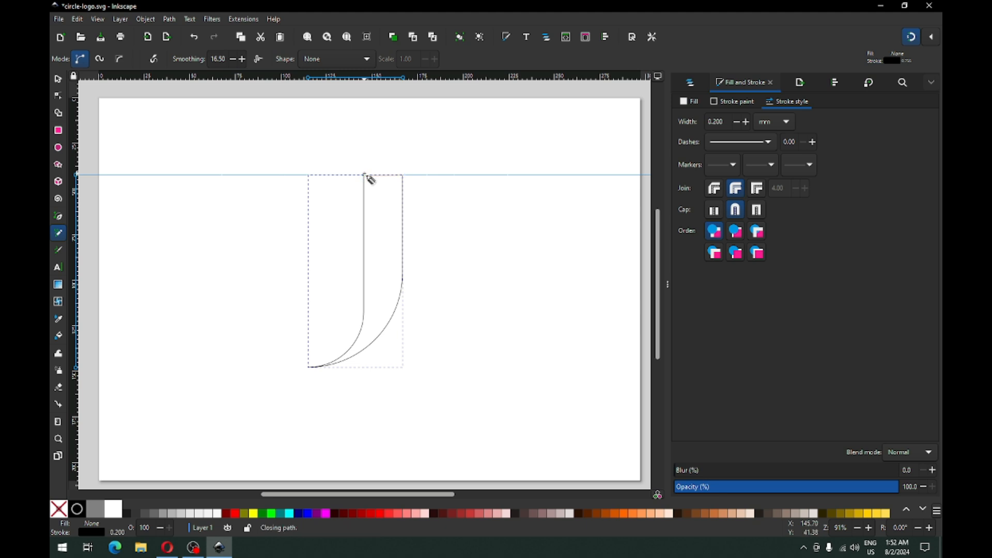
pyautogui.click(58, 79)
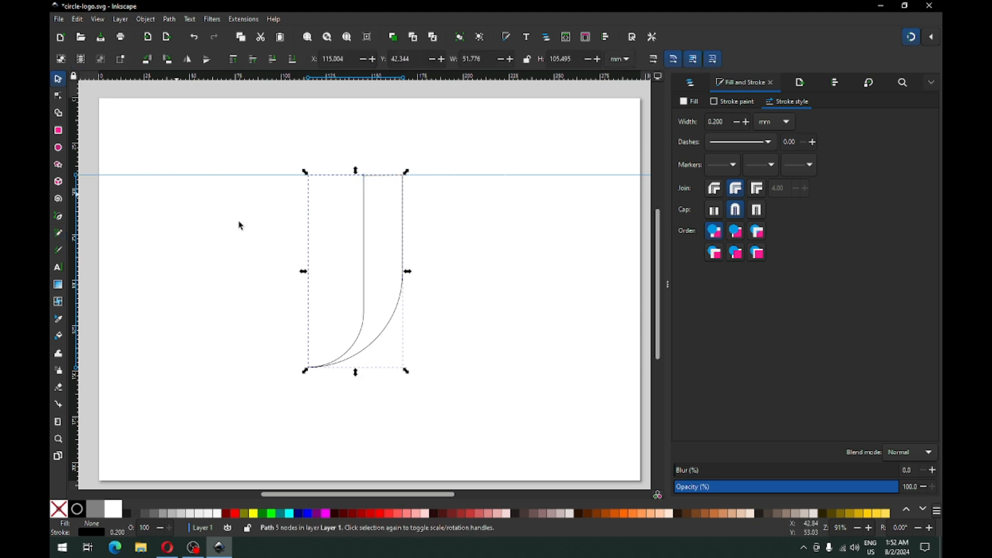
# Fill the closed J shape with near-black gray and remove its stroke.
pyautogui.click(127, 514)
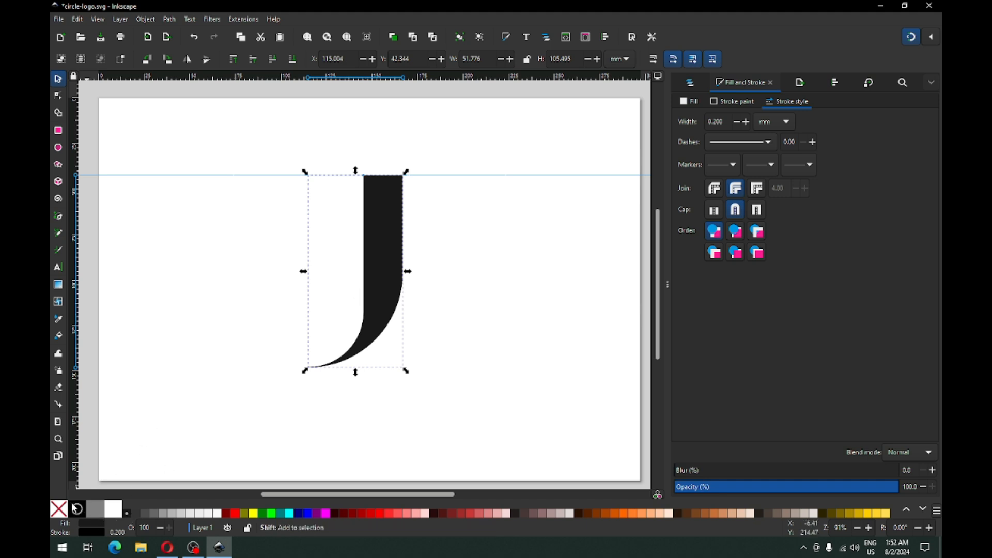
pyautogui.keyDown('shift'); pyautogui.click(60, 514); pyautogui.keyUp('shift')
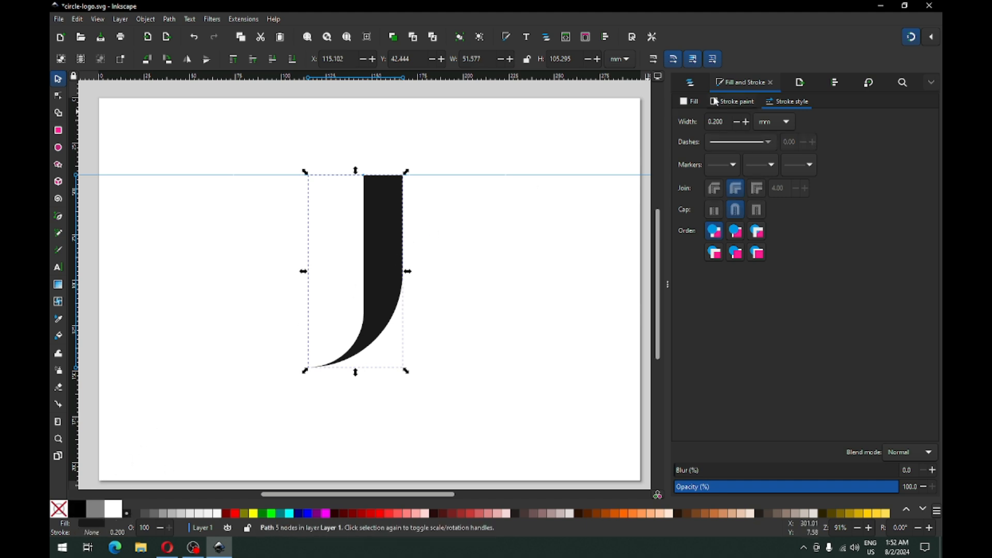
pyautogui.click(731, 102)
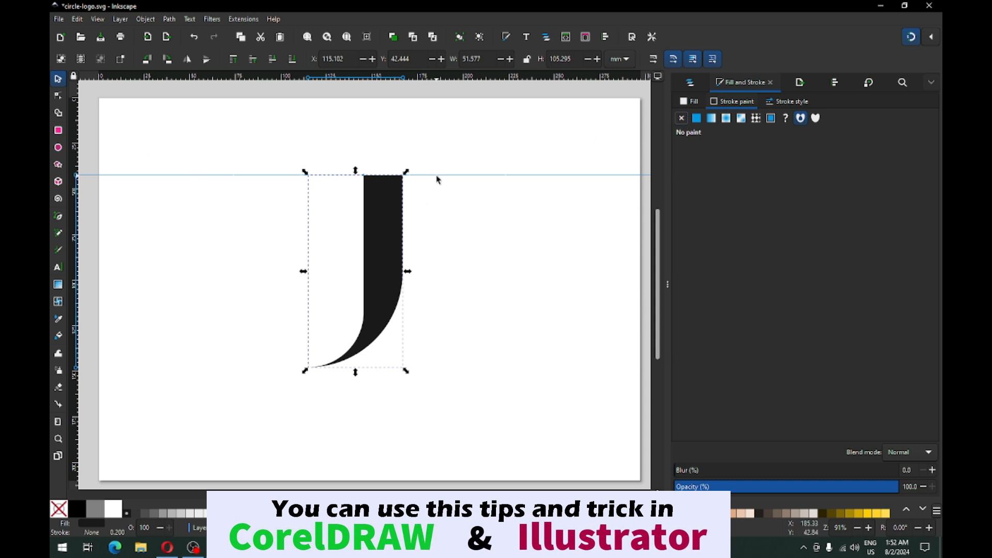
# Delete the horizontal guide along the top of the J shape.
pyautogui.press('Delete')
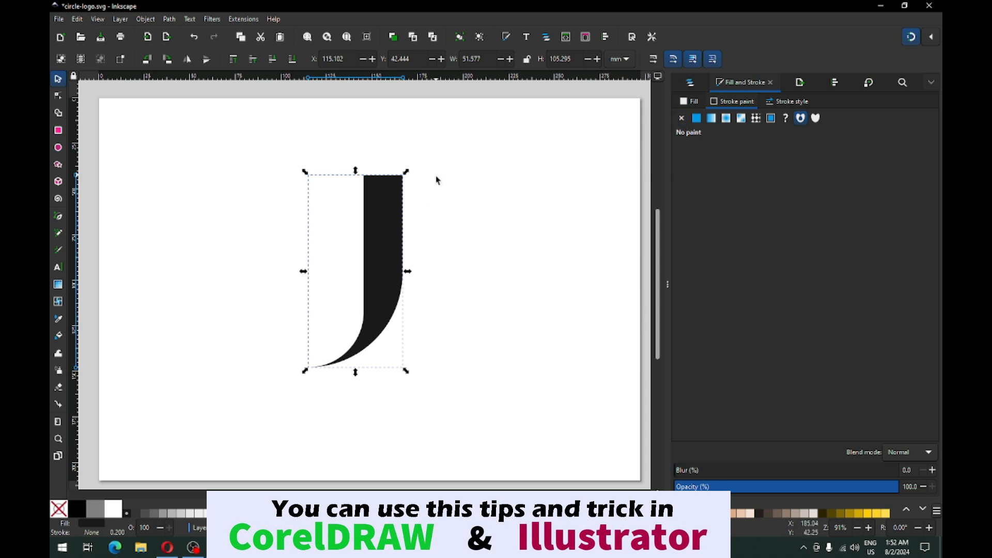
pyautogui.click(452, 193)
# Extend the J shape's stem by moving its two top nodes straight up to the page's upper edge.
pyautogui.click(398, 202)
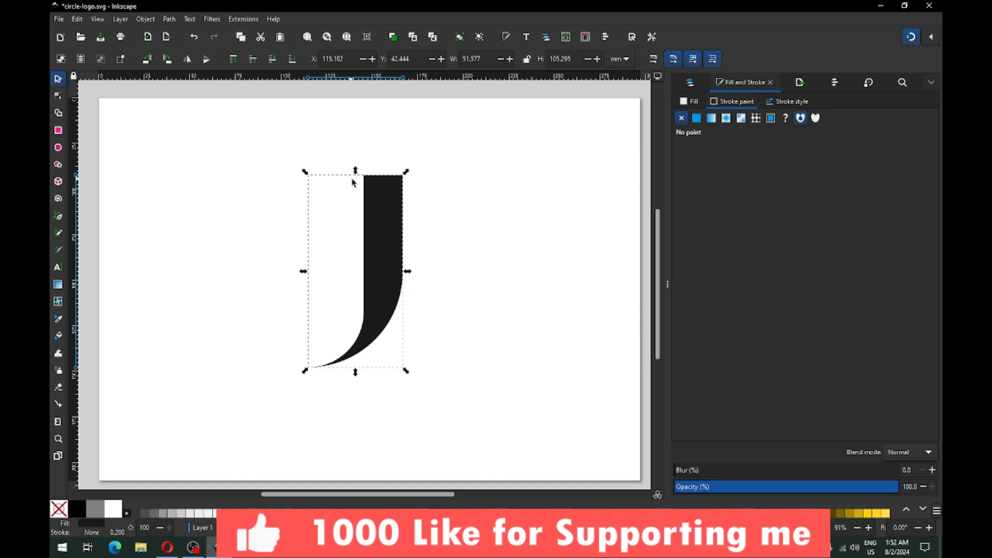
pyautogui.click(59, 96)
pyautogui.moveTo(265, 138); pyautogui.dragTo(407, 114)
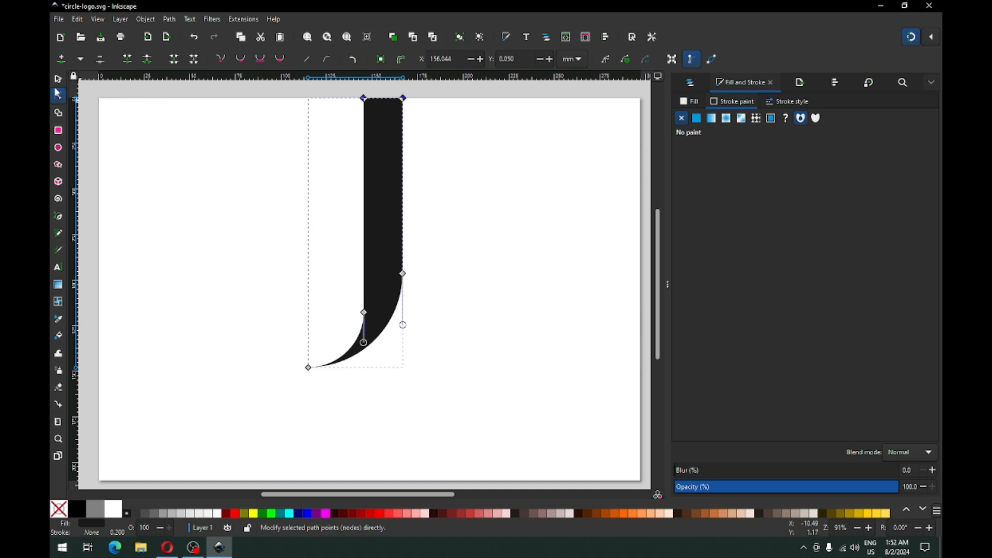
# Scale the J shape down proportionally to about 23.6 × 67.6 mm and move it to about X 96, Y 48.5 mm.
pyautogui.press('s')
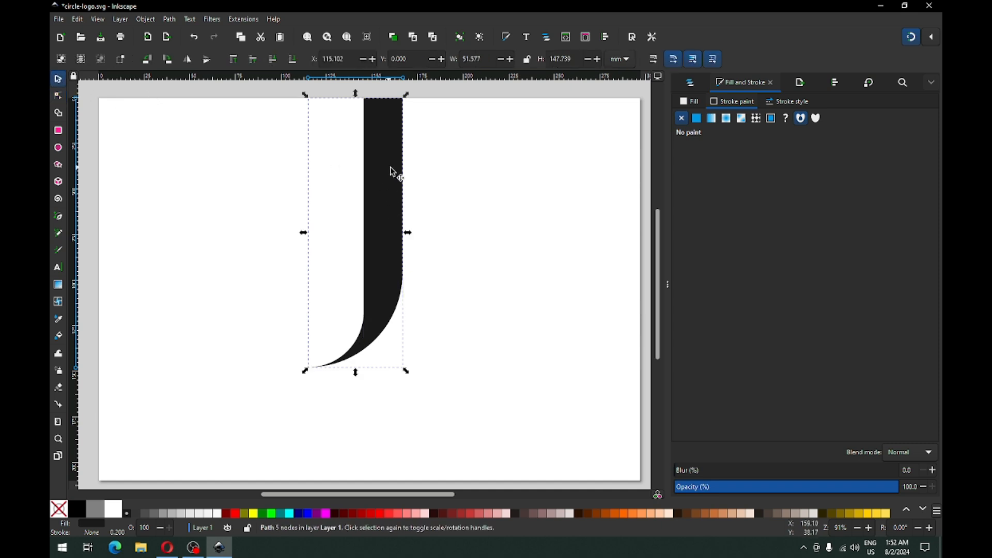
pyautogui.click(444, 180)
pyautogui.click(399, 204)
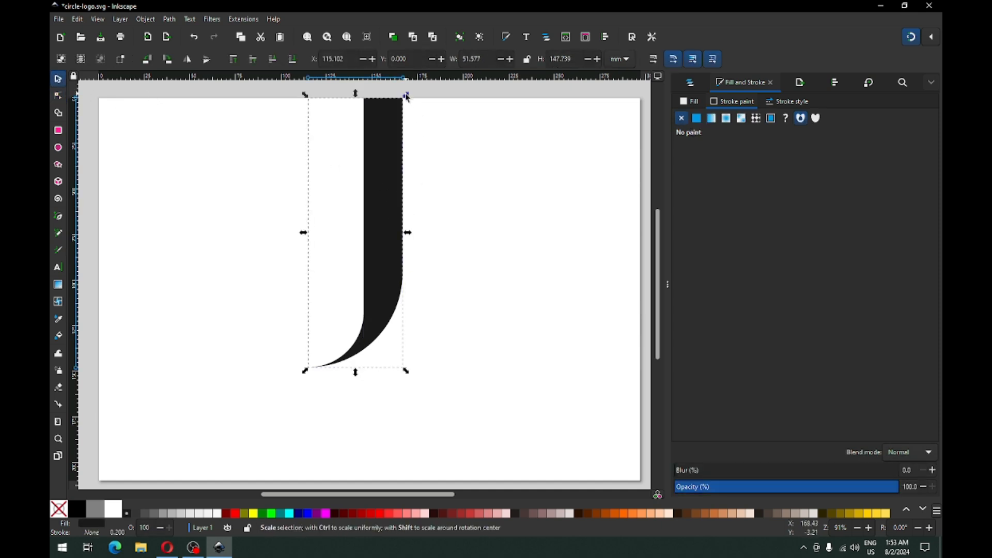
pyautogui.moveTo(407, 96); pyautogui.dragTo(382, 166)
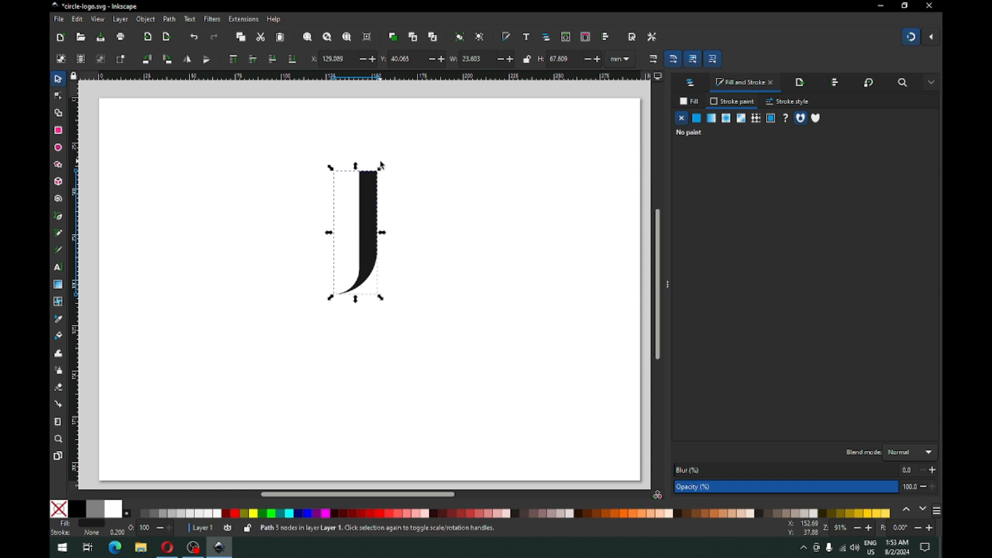
pyautogui.moveTo(372, 200); pyautogui.dragTo(312, 218)
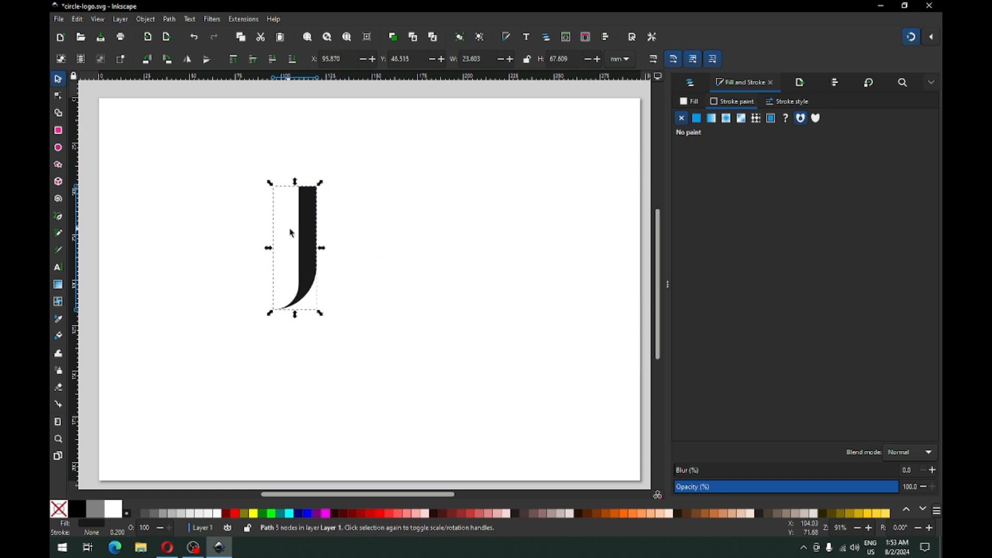
# Lengthen the J's stem by moving its two top nodes straight up, making the shape about 89 mm tall.
pyautogui.click(58, 97)
pyautogui.moveTo(252, 149); pyautogui.dragTo(321, 149)
pyautogui.hotkey('ctrl', 'z')
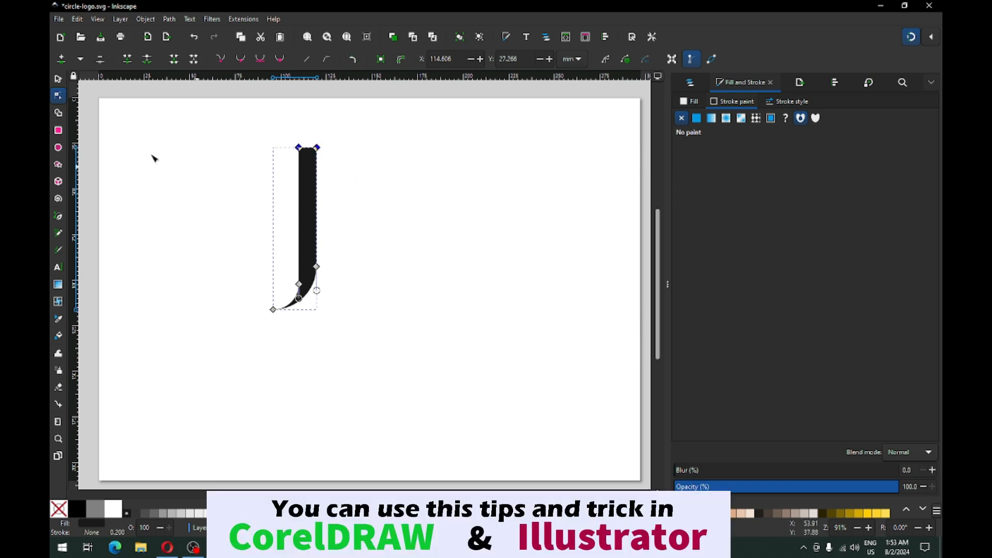
pyautogui.click(58, 78)
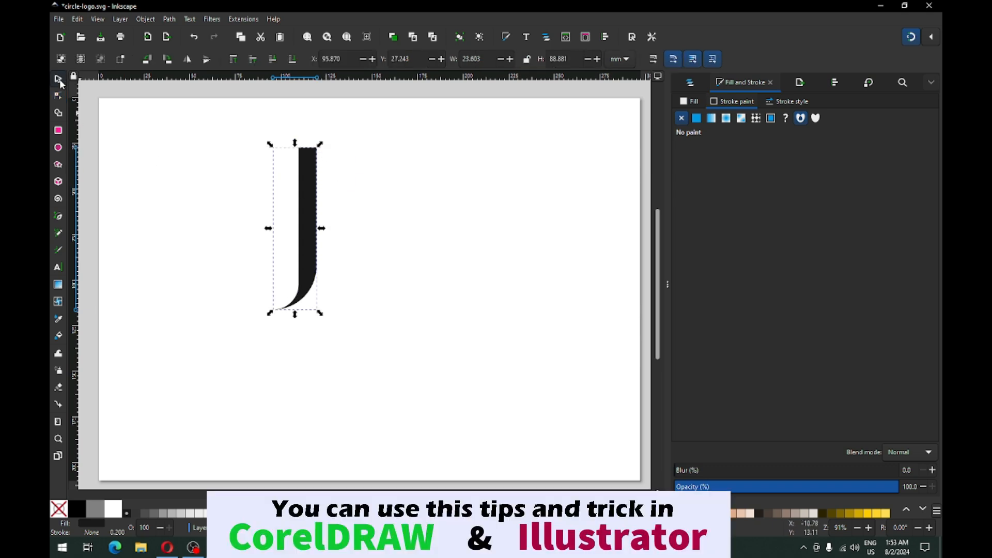
# Duplicate the J shape and fill the copy with medium gray.
pyautogui.rightClick(308, 214)
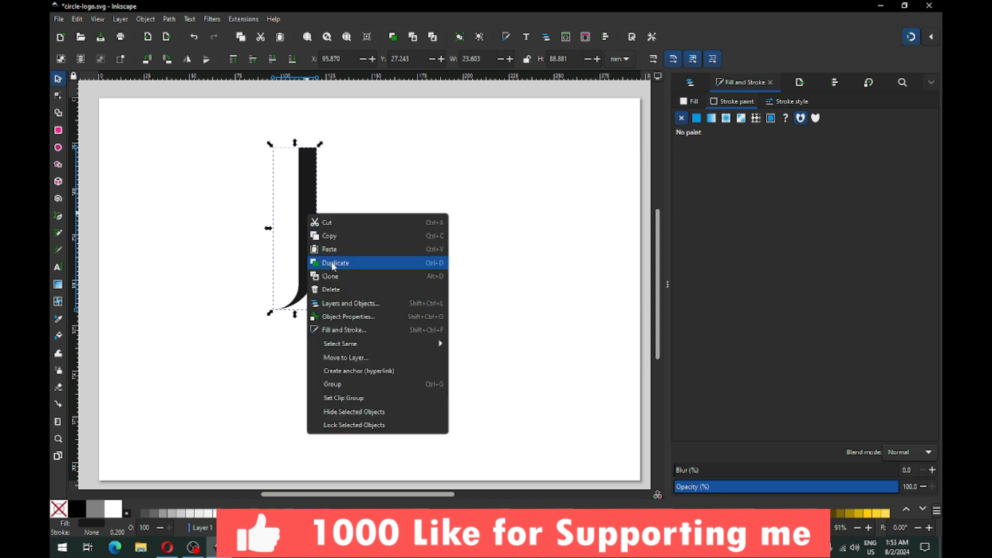
pyautogui.click(331, 262)
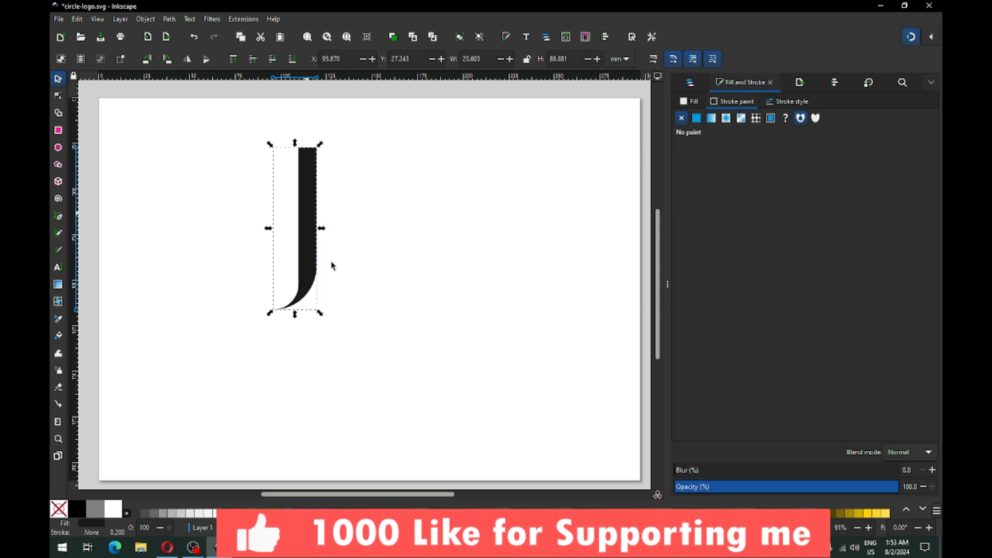
pyautogui.click(162, 514)
# Flip and rotate the gray copy by 90° so it lies horizontally with its curved tip pointing up at the right end.
pyautogui.click(185, 59)
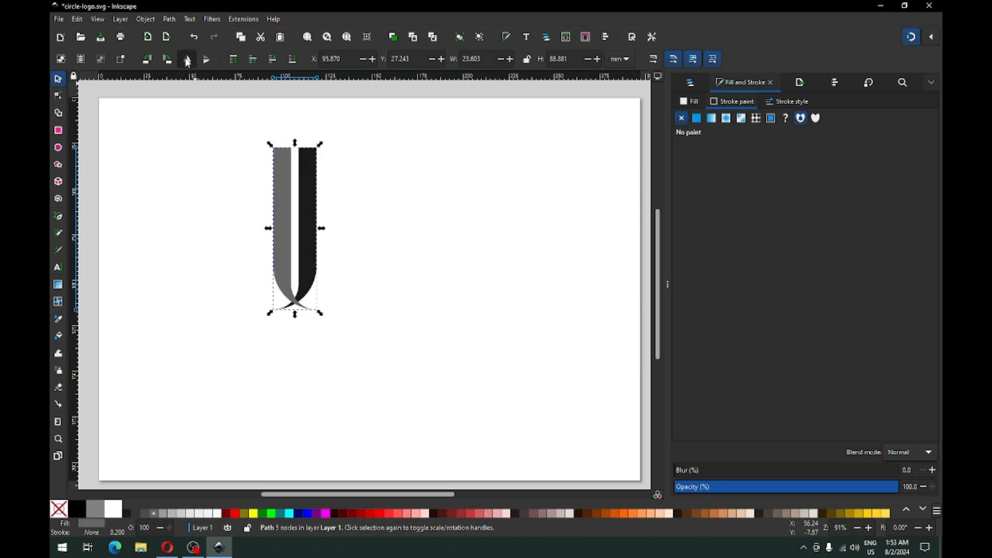
pyautogui.click(207, 61)
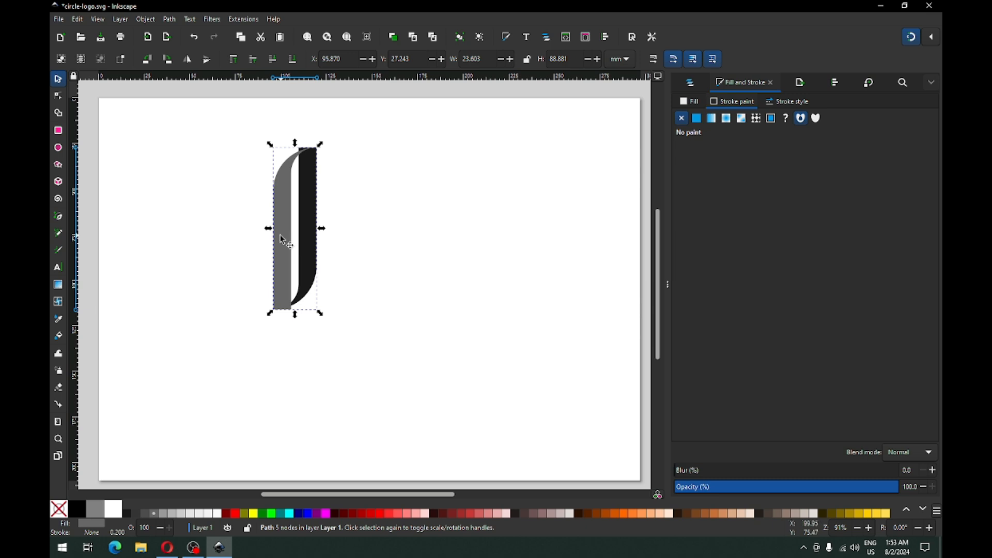
pyautogui.click(275, 215)
pyautogui.moveTo(321, 314); pyautogui.dragTo(351, 225)
pyautogui.click(192, 60)
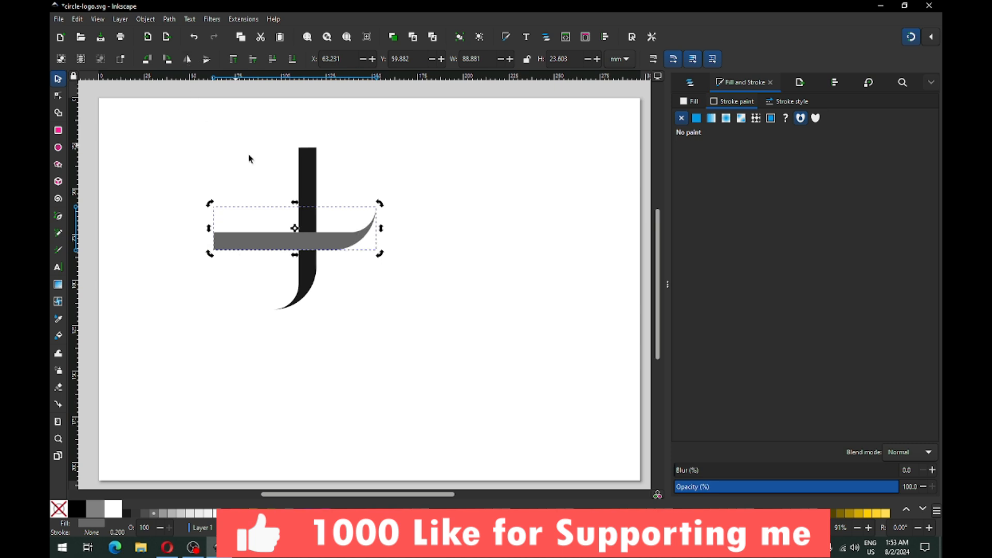
# Fit the gray copy's curve to the J's lower outer corner, lower it to the bottom of the stack, and save the file.
pyautogui.moveTo(355, 234); pyautogui.dragTo(293, 296)
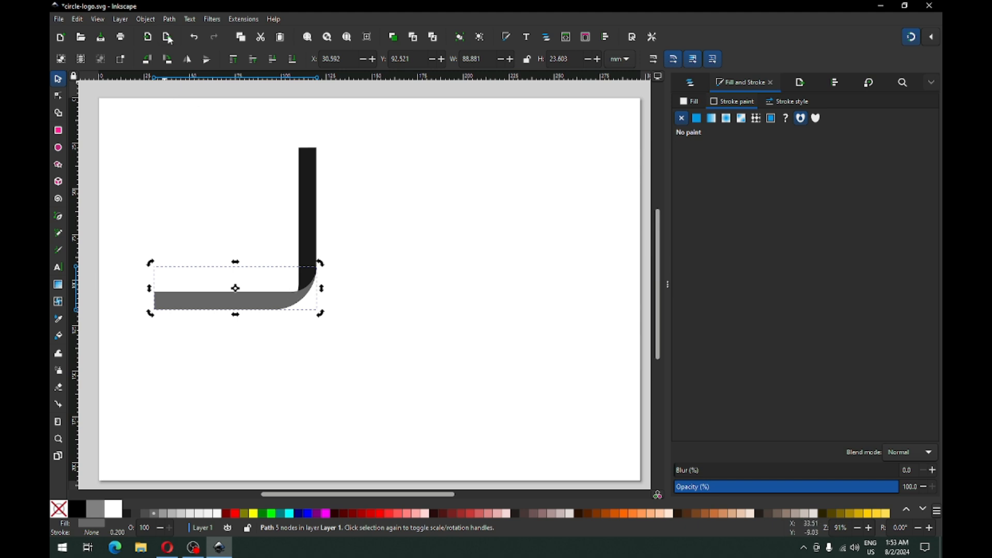
pyautogui.click(146, 19)
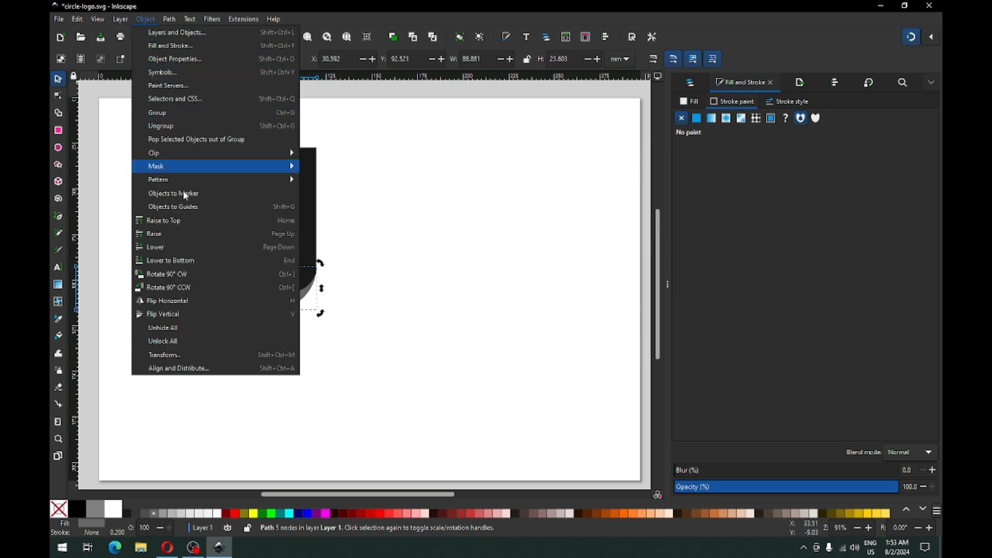
pyautogui.click(209, 260)
pyautogui.click(367, 266)
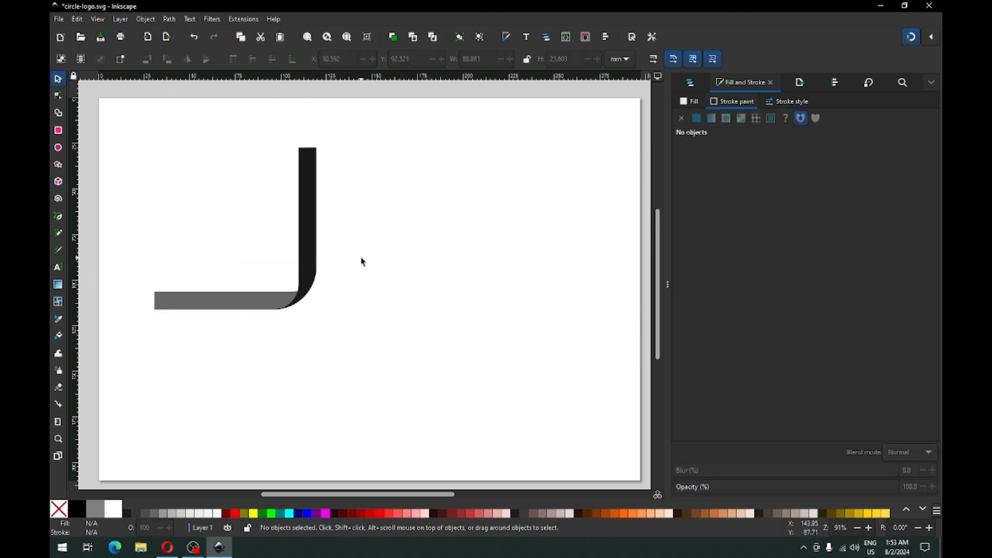
pyautogui.hotkey('ctrl', 's')
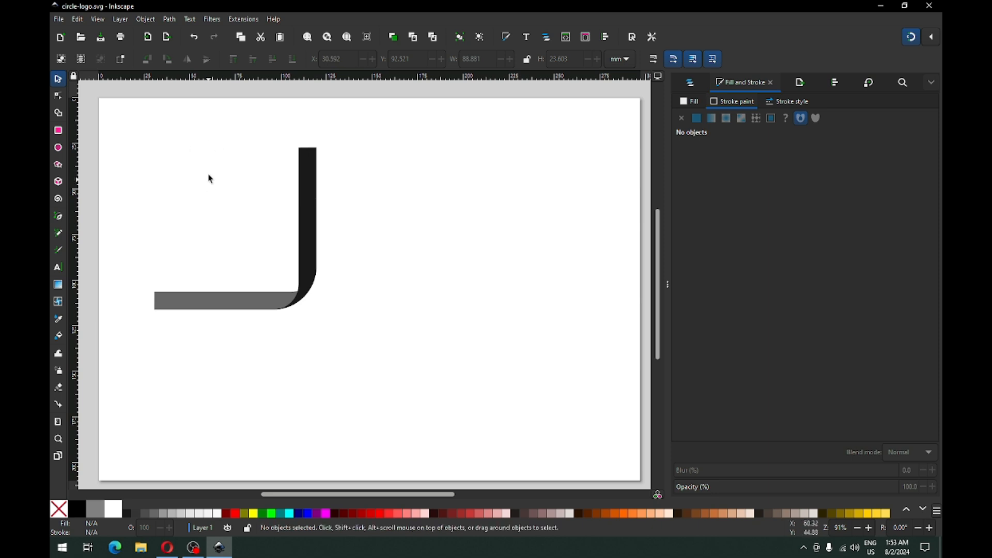
# Duplicate the horizontal gray shape, fill the copy with blue, and place it directly beneath the gray bar.
pyautogui.click(187, 308)
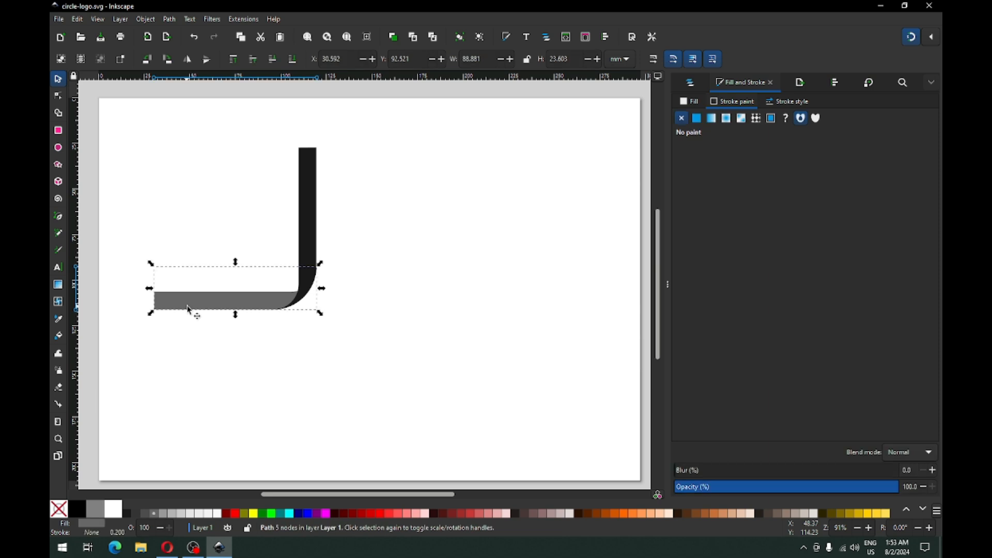
pyautogui.rightClick(187, 306)
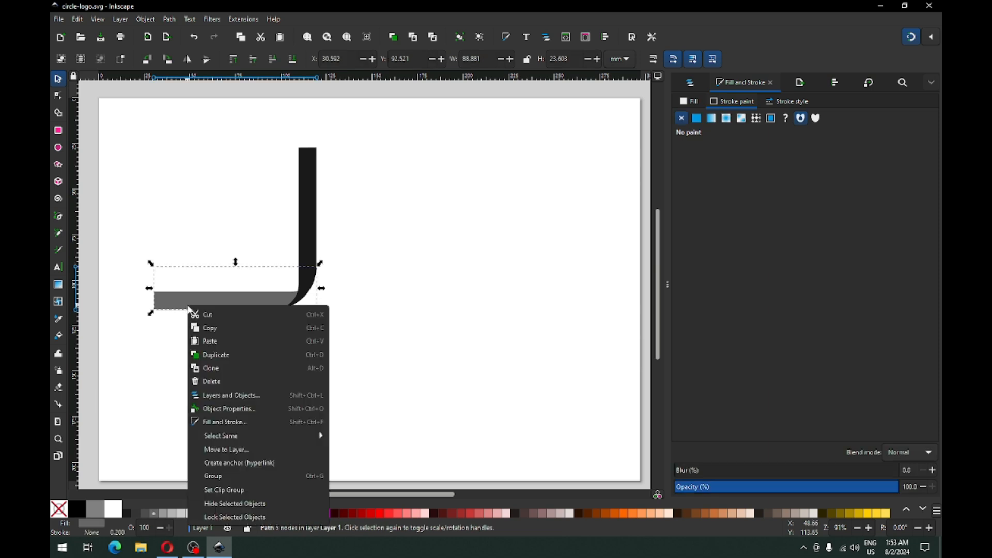
pyautogui.click(217, 355)
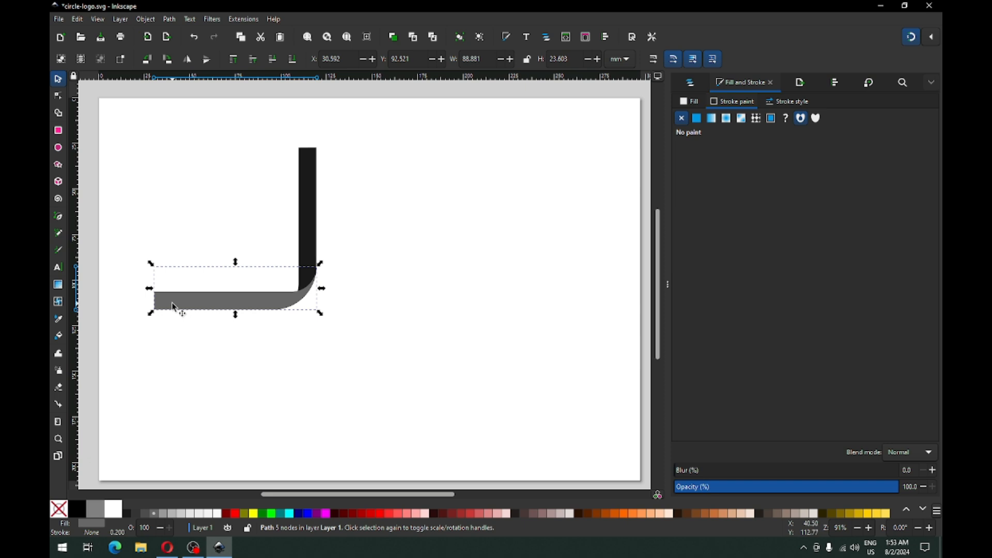
pyautogui.click(309, 512)
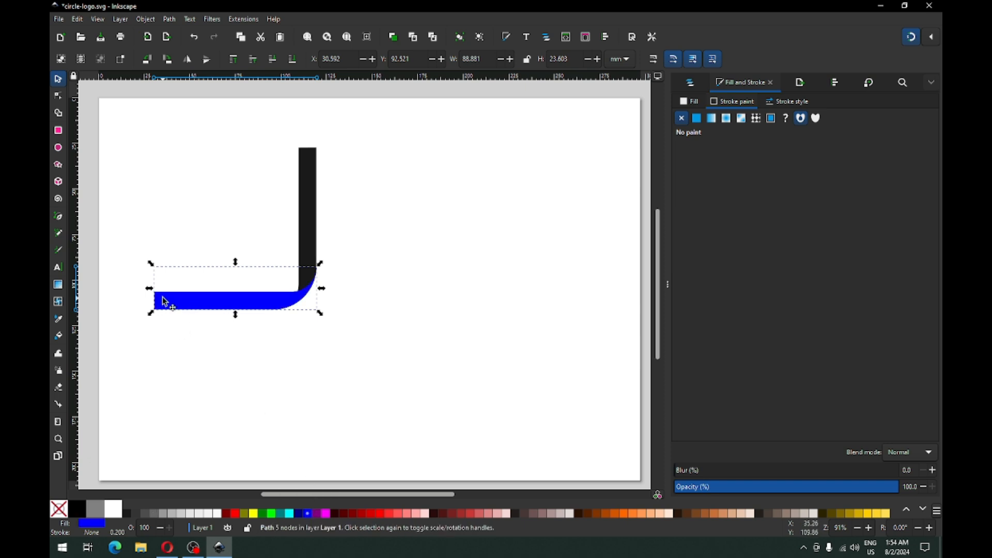
pyautogui.moveTo(164, 298); pyautogui.dragTo(166, 319)
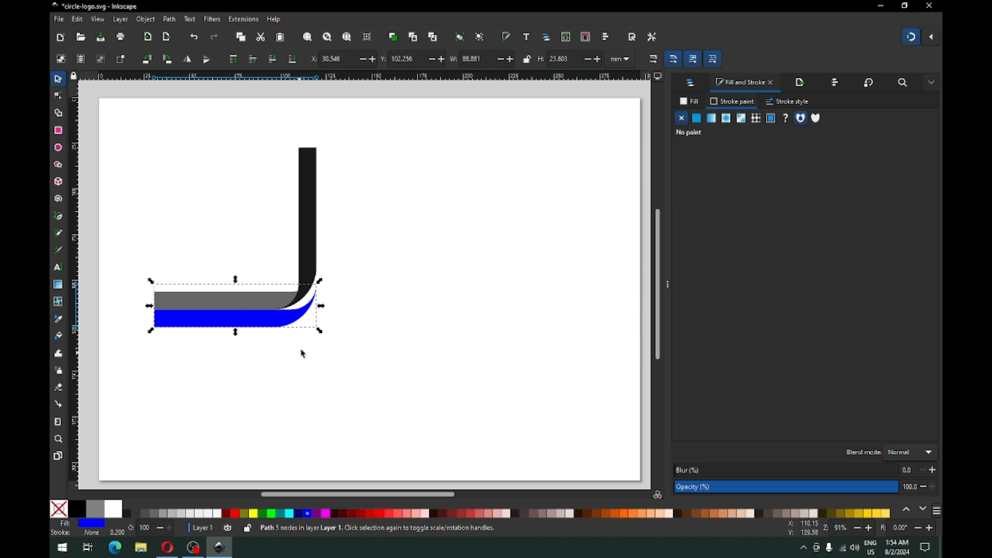
# Duplicate the vertical black J and place the copy flush against the original's right edge.
pyautogui.rightClick(311, 263)
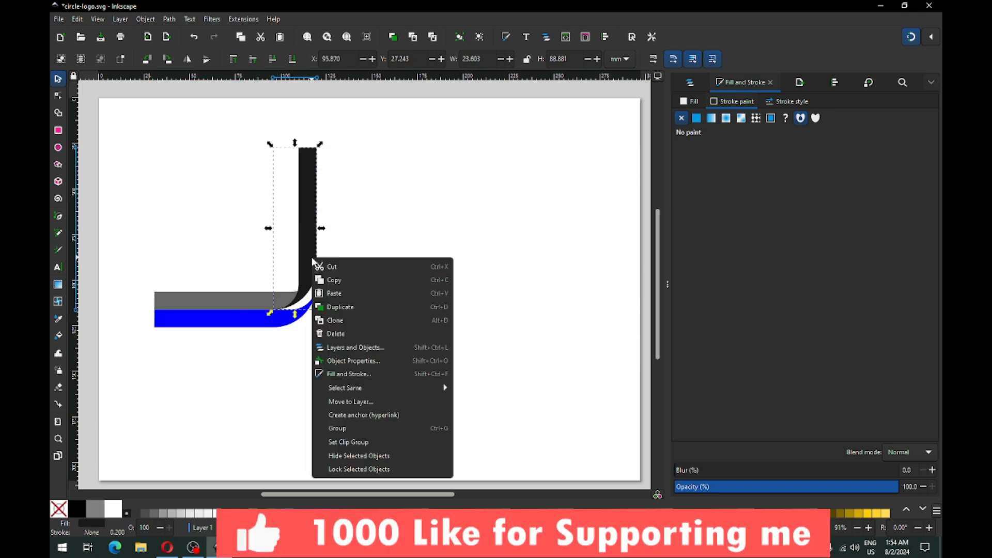
pyautogui.click(351, 310)
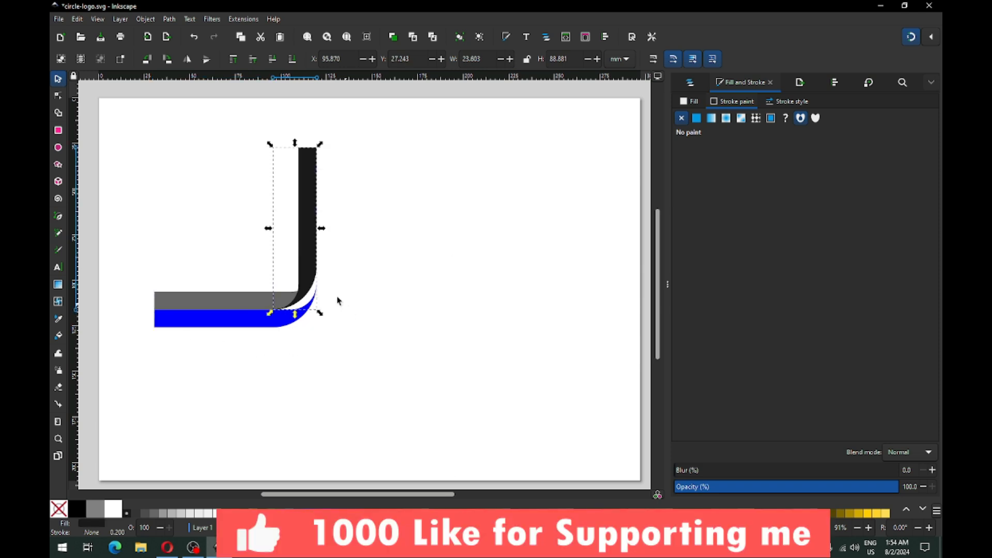
pyautogui.moveTo(310, 165); pyautogui.dragTo(325, 167)
pyautogui.press('z')
pyautogui.moveTo(294, 128); pyautogui.dragTo(370, 187)
pyautogui.click(58, 78)
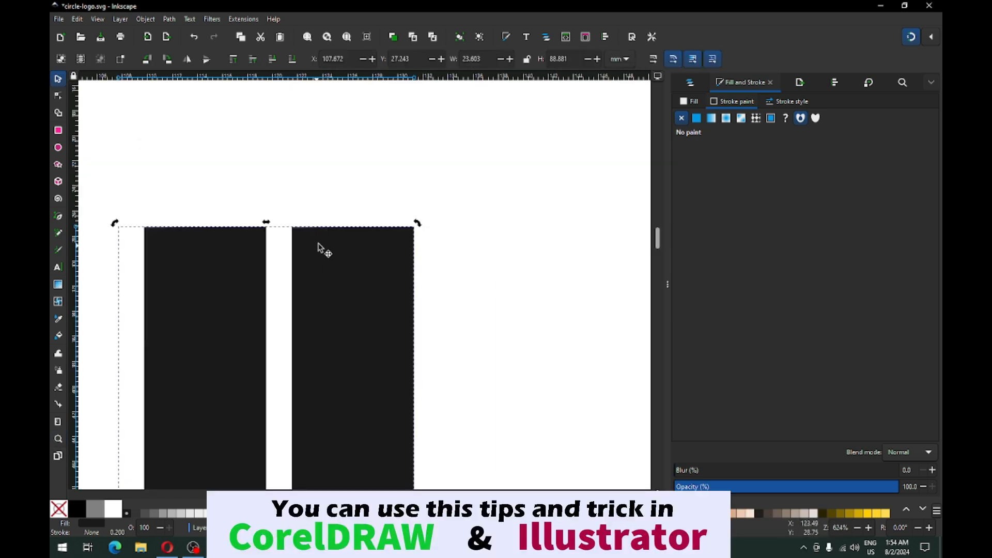
pyautogui.click(333, 193)
pyautogui.moveTo(336, 245); pyautogui.dragTo(295, 238)
pyautogui.click(313, 196)
pyautogui.click(309, 203)
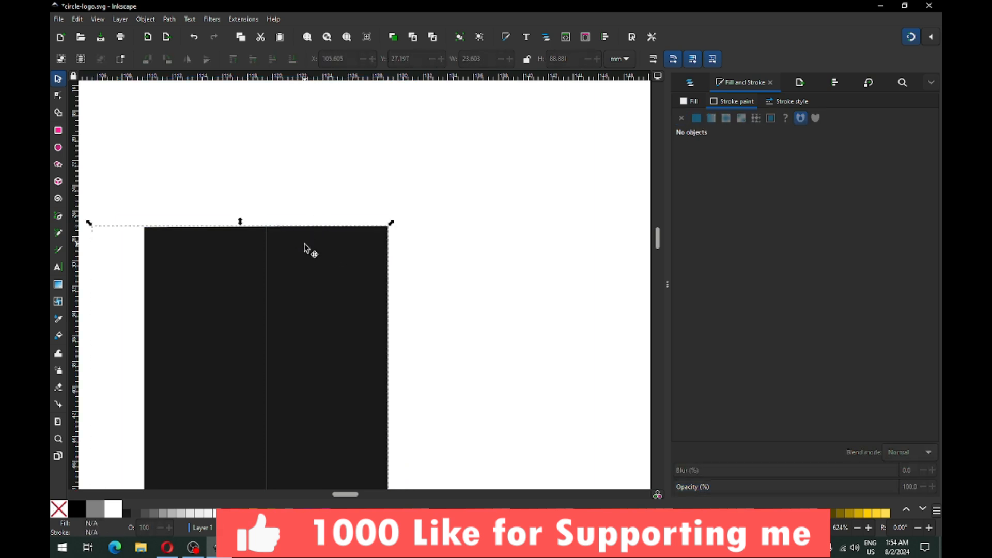
# Select the copied J together with the horizontal blue shape and fill both with blue.
pyautogui.click(307, 253)
pyautogui.keyDown('ctrl'); pyautogui.scroll(-7, 306, 252); pyautogui.keyUp('ctrl')
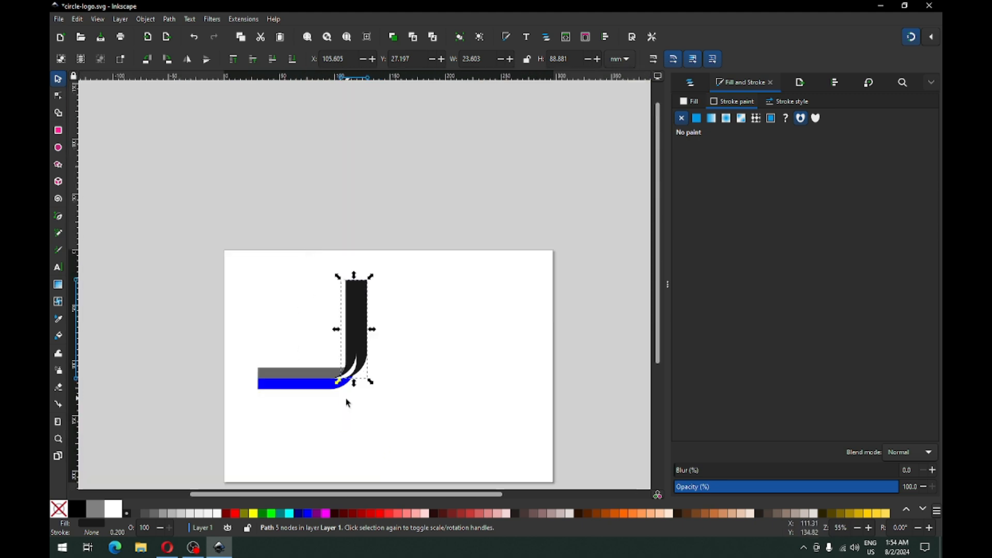
pyautogui.keyDown('shift'); pyautogui.click(321, 385); pyautogui.keyUp('shift')
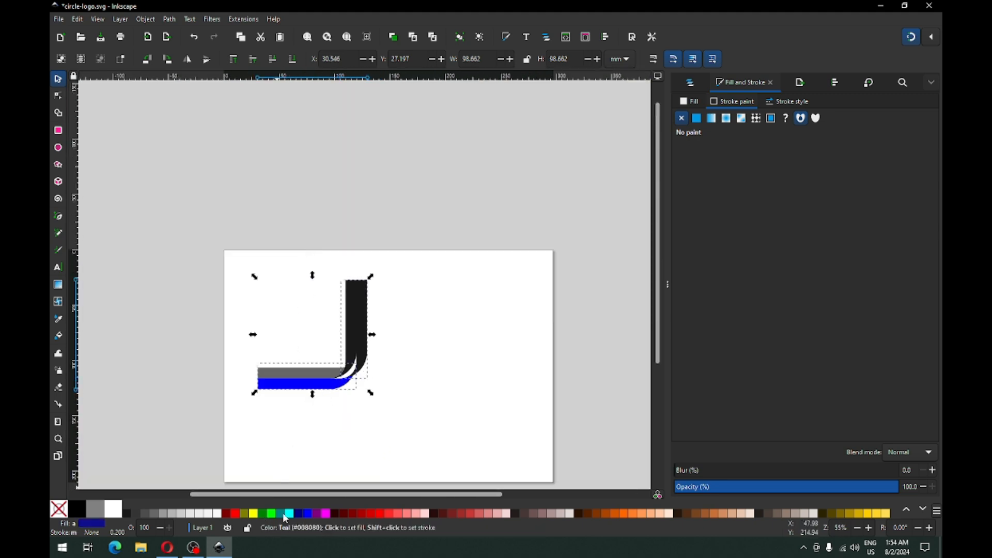
pyautogui.click(307, 513)
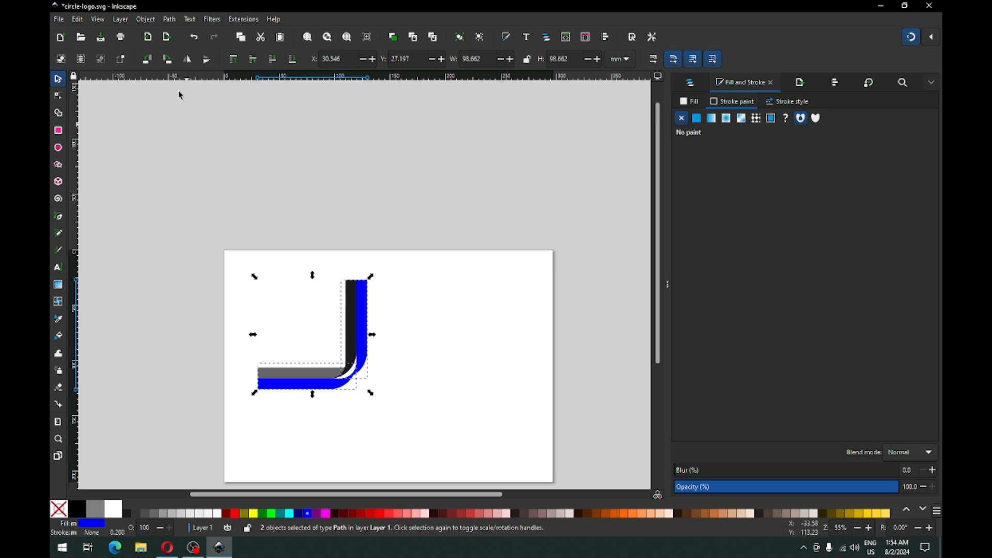
# Unite the two blue shapes into one path with Union and save the file.
pyautogui.click(169, 20)
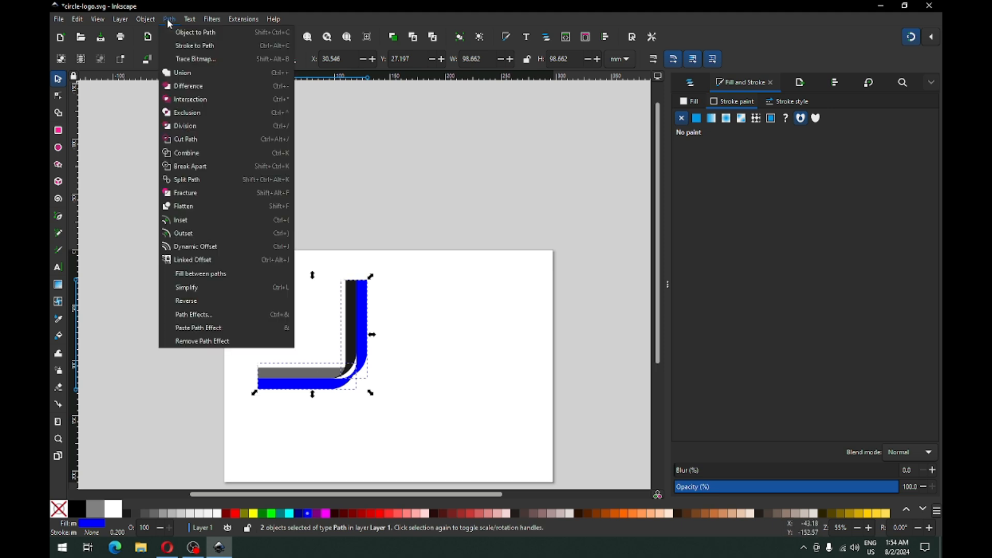
pyautogui.click(181, 72)
pyautogui.click(409, 312)
pyautogui.press('z')
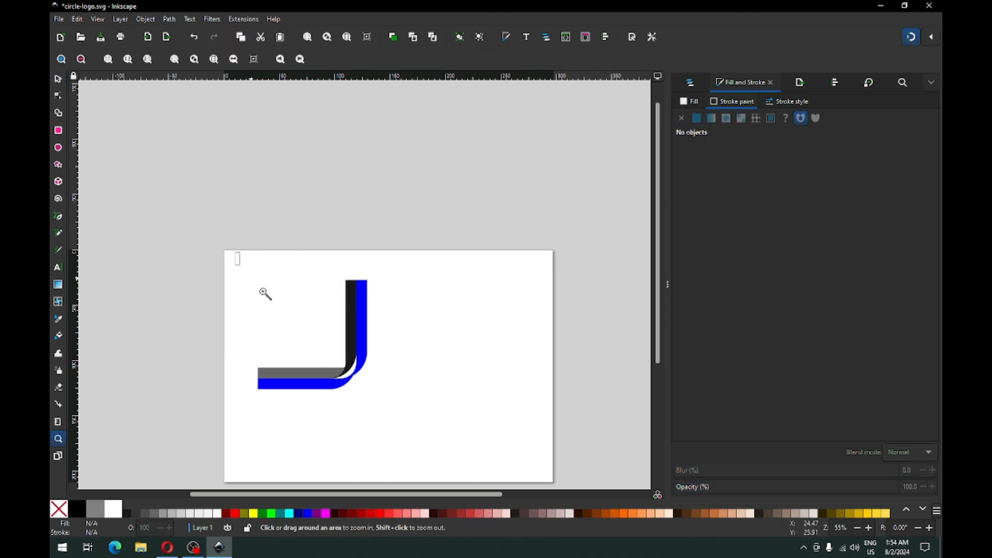
pyautogui.moveTo(237, 253); pyautogui.dragTo(423, 419)
pyautogui.hotkey('ctrl', 's')
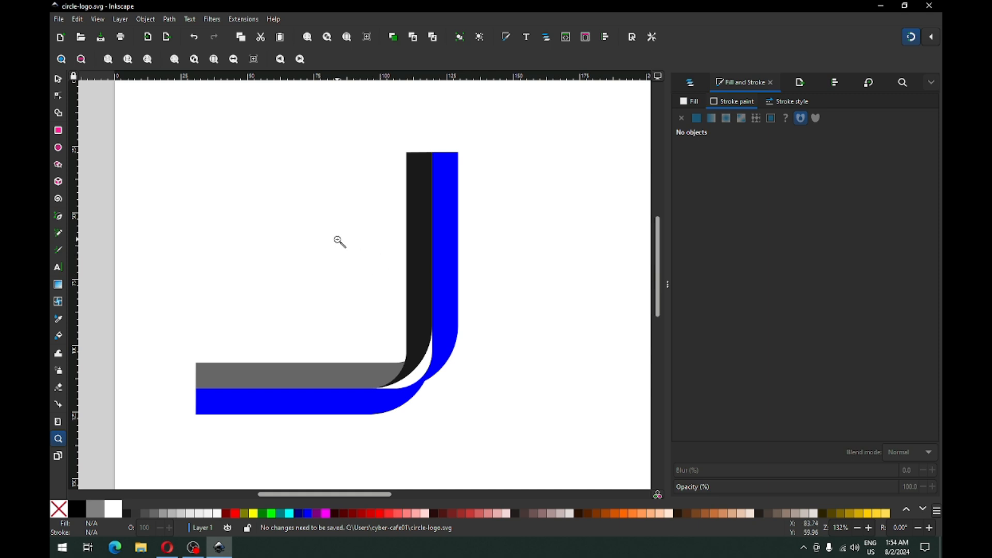
# Select the black, gray and blue shapes and group them.
pyautogui.click(58, 80)
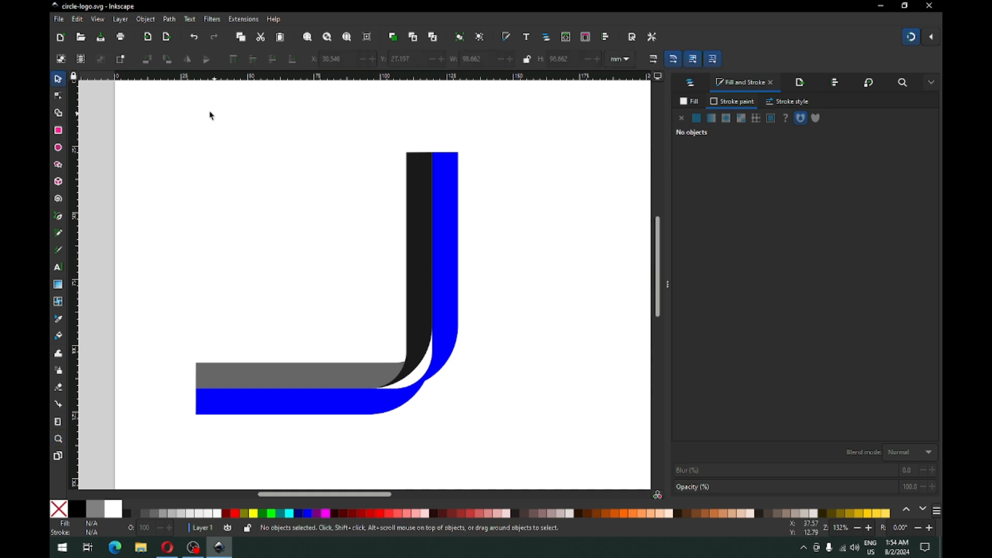
pyautogui.moveTo(158, 111); pyautogui.dragTo(498, 439)
pyautogui.rightClick(425, 246)
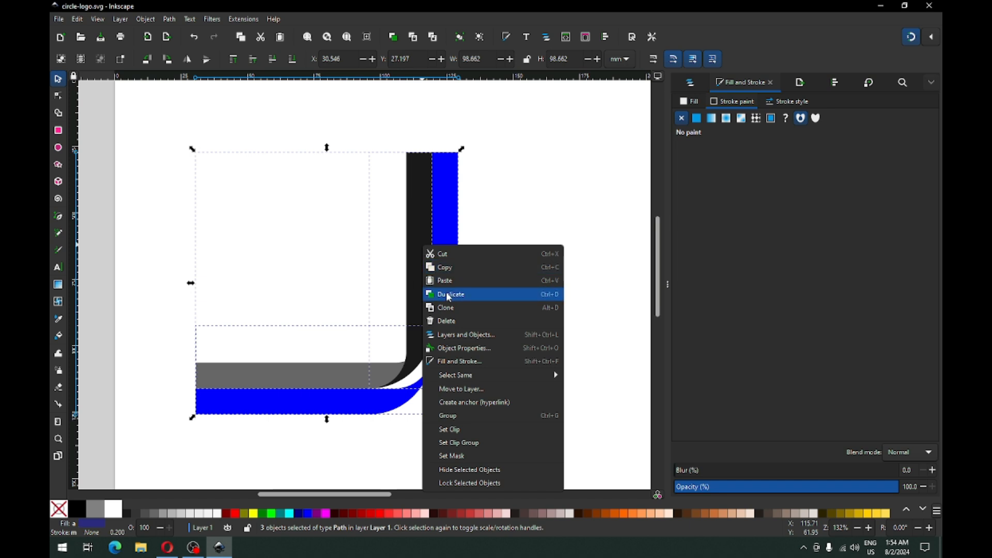
pyautogui.click(448, 416)
# Duplicate the grouped corner and move the copy about 12 mm right and 21 mm down.
pyautogui.rightClick(436, 238)
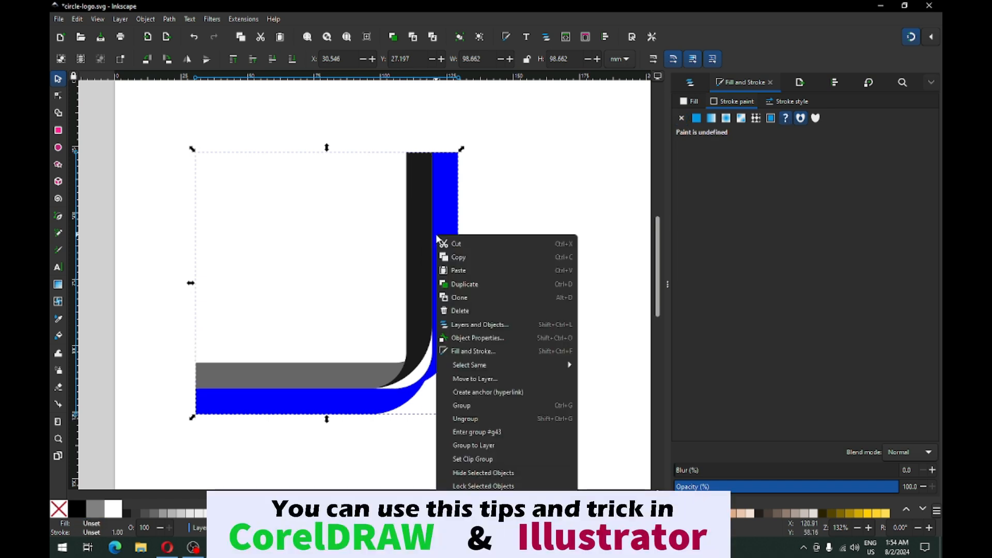
pyautogui.click(467, 284)
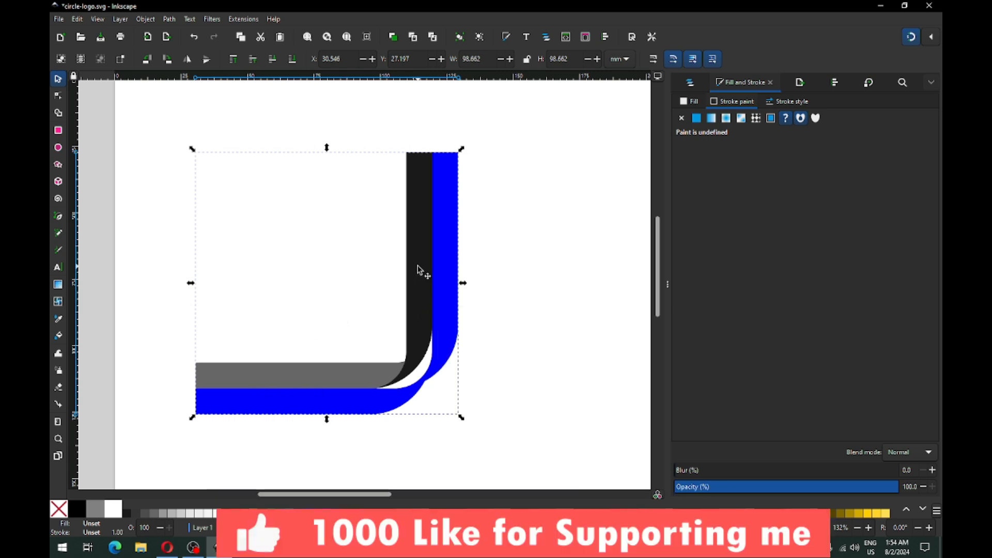
pyautogui.moveTo(417, 265); pyautogui.dragTo(441, 322)
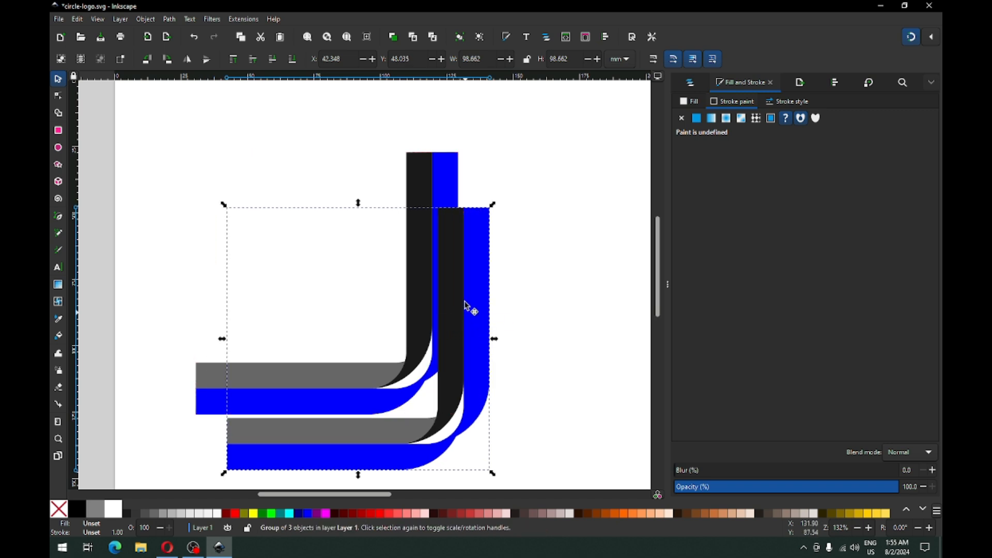
# Move the copied corner down and left of the original so its gray bar meets the blue bar above and its blue stem meets the black stem.
pyautogui.moveTo(457, 398)
pyautogui.mouseDown()
pyautogui.moveTo(361, 298)
pyautogui.moveTo(371, 288)
pyautogui.moveTo(375, 295)
pyautogui.mouseUp()
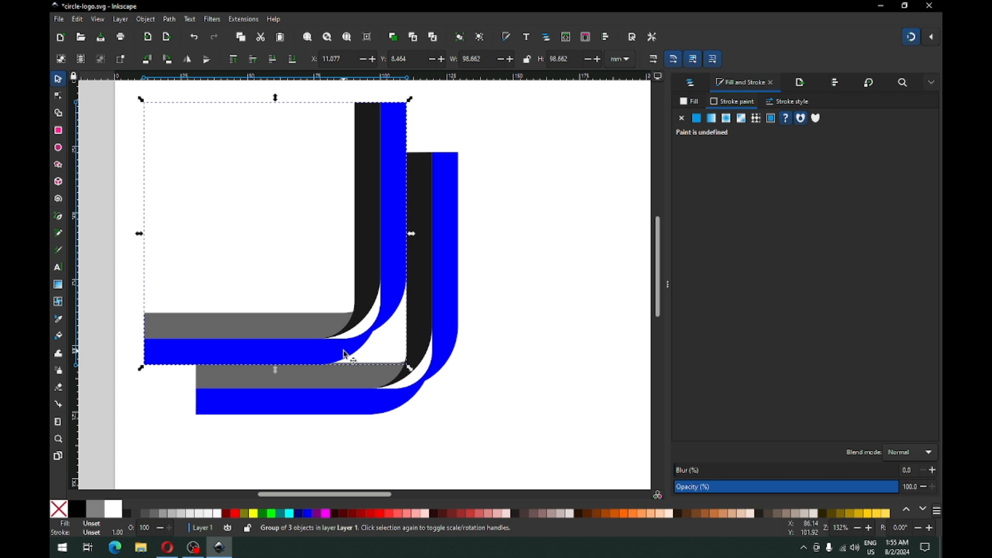
pyautogui.moveTo(305, 362); pyautogui.dragTo(312, 434)
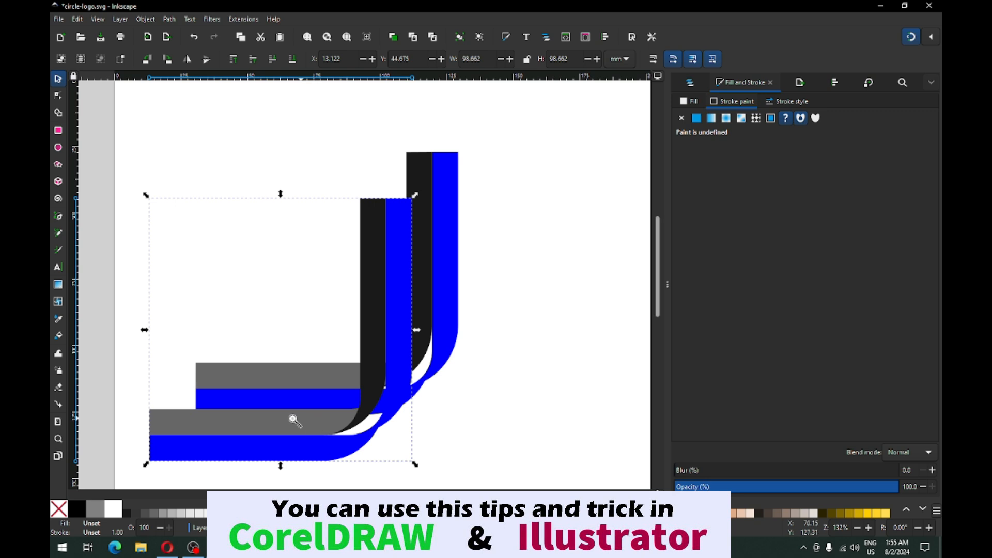
pyautogui.press('z')
pyautogui.moveTo(198, 372); pyautogui.dragTo(342, 440)
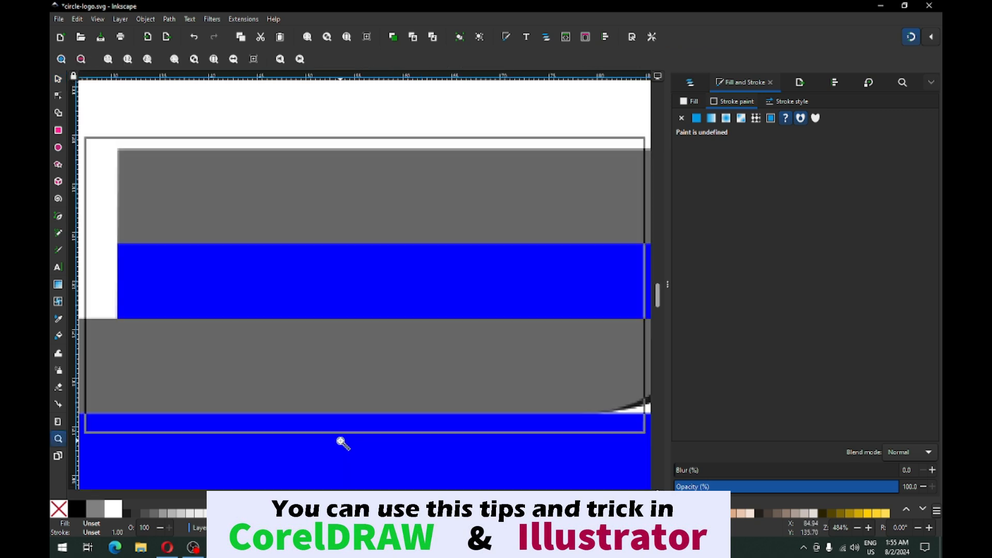
pyautogui.click(58, 79)
pyautogui.moveTo(219, 339); pyautogui.dragTo(221, 358)
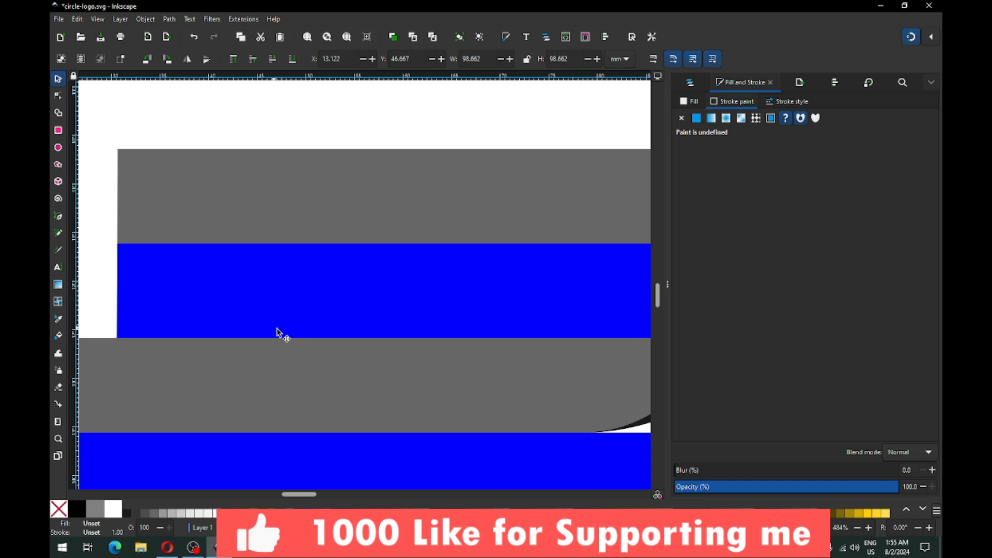
pyautogui.scroll(-4, 305, 349)
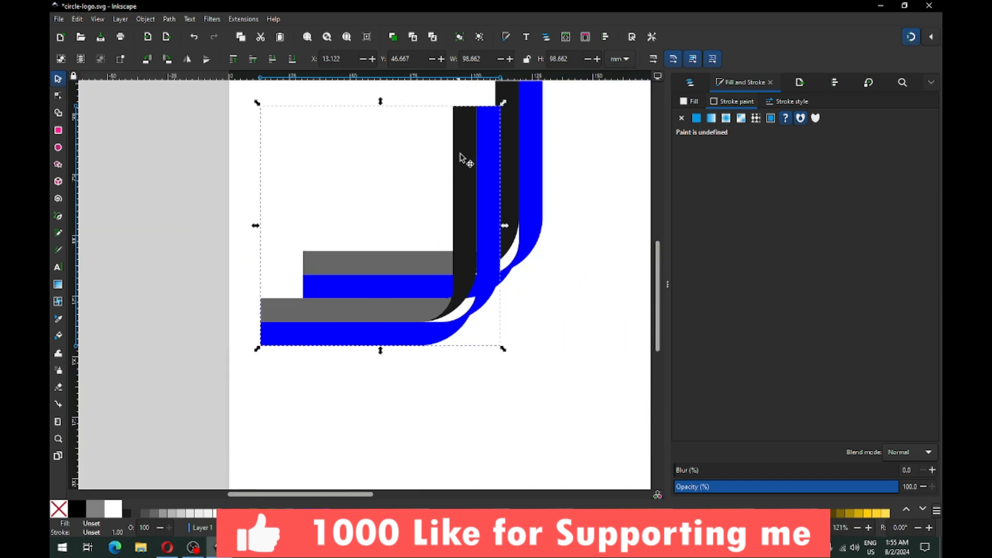
pyautogui.moveTo(491, 126); pyautogui.dragTo(482, 126)
pyautogui.click(550, 274)
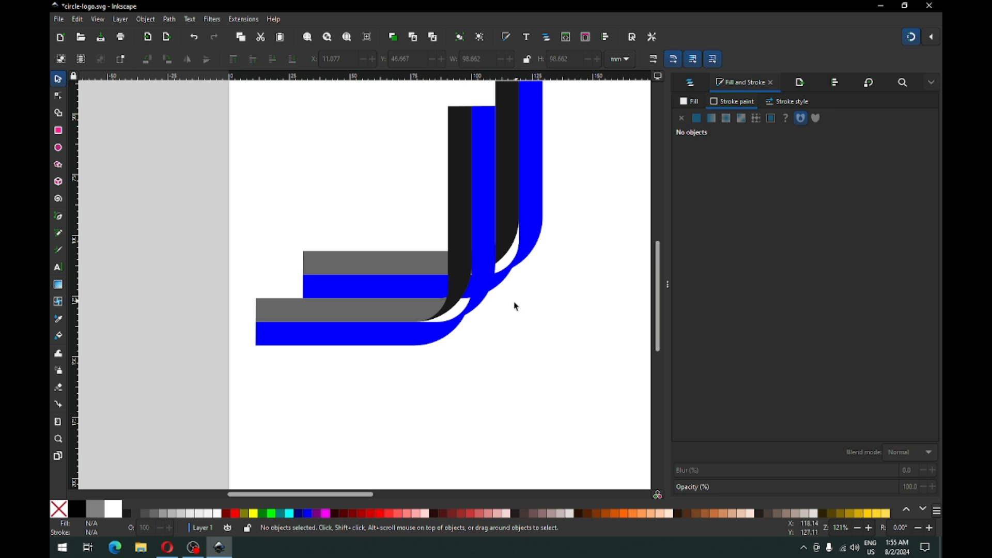
# Duplicate the second corner and move the copy down and left until its blue stem touches the neighbouring black stem.
pyautogui.click(383, 326)
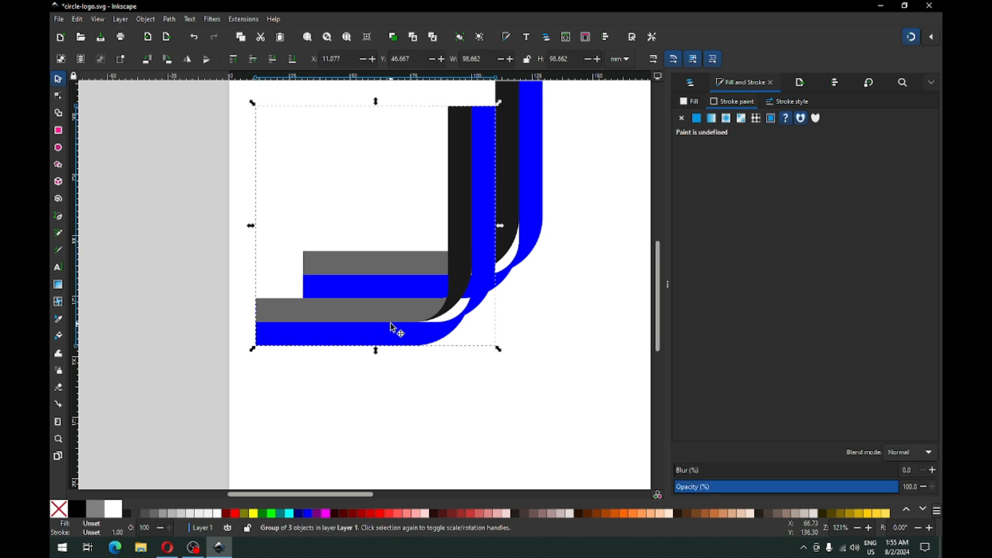
pyautogui.moveTo(485, 174); pyautogui.dragTo(443, 203)
pyautogui.press('z')
pyautogui.moveTo(403, 127); pyautogui.dragTo(501, 192)
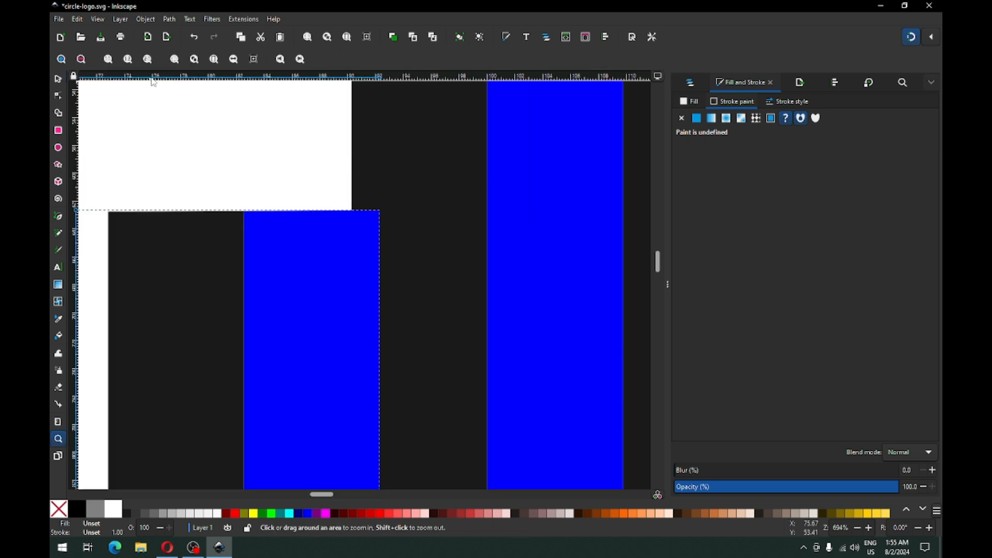
pyautogui.click(59, 79)
pyautogui.moveTo(339, 230); pyautogui.dragTo(316, 232)
# Move the third corner straight down until its gray bar touches the second corner's blue bar.
pyautogui.press('-')
pyautogui.press('-')
pyautogui.press('-')
pyautogui.press('-')
pyautogui.press('-')
pyautogui.press('-')
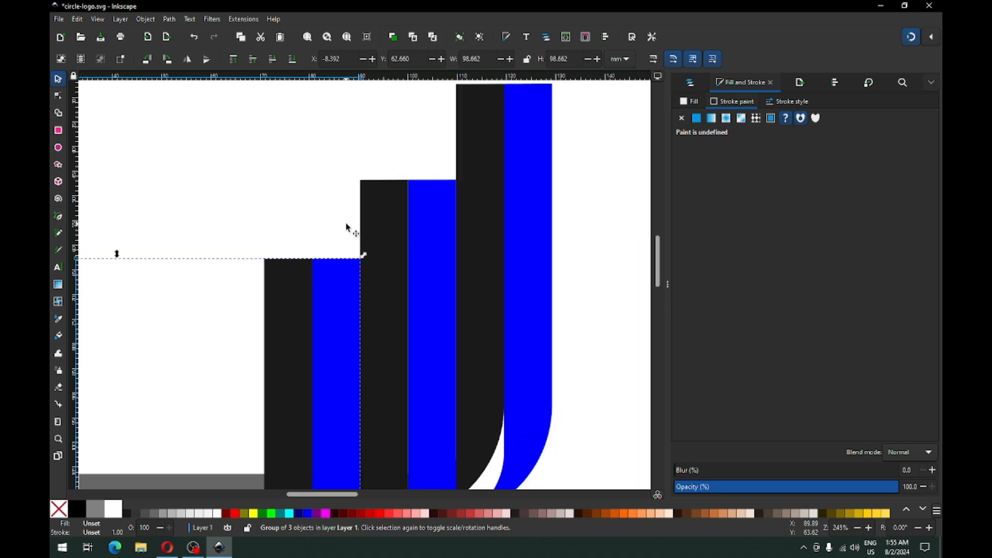
pyautogui.press('z')
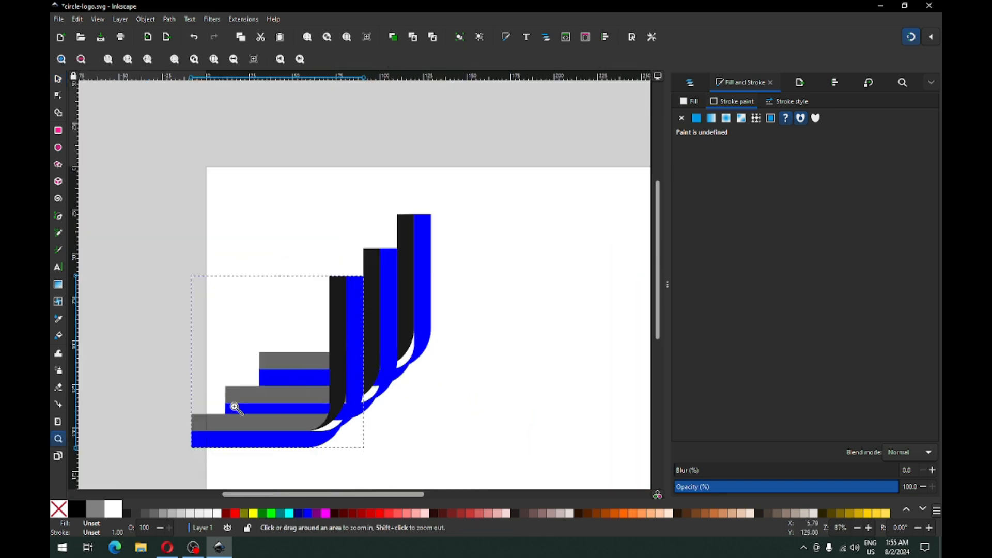
pyautogui.moveTo(206, 385); pyautogui.dragTo(405, 477)
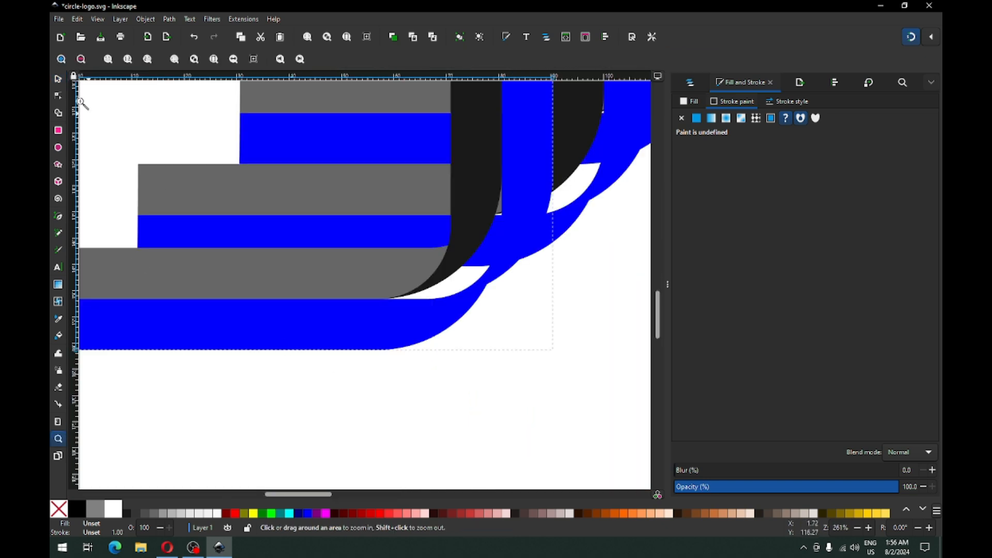
pyautogui.click(59, 80)
pyautogui.moveTo(295, 274); pyautogui.dragTo(299, 290)
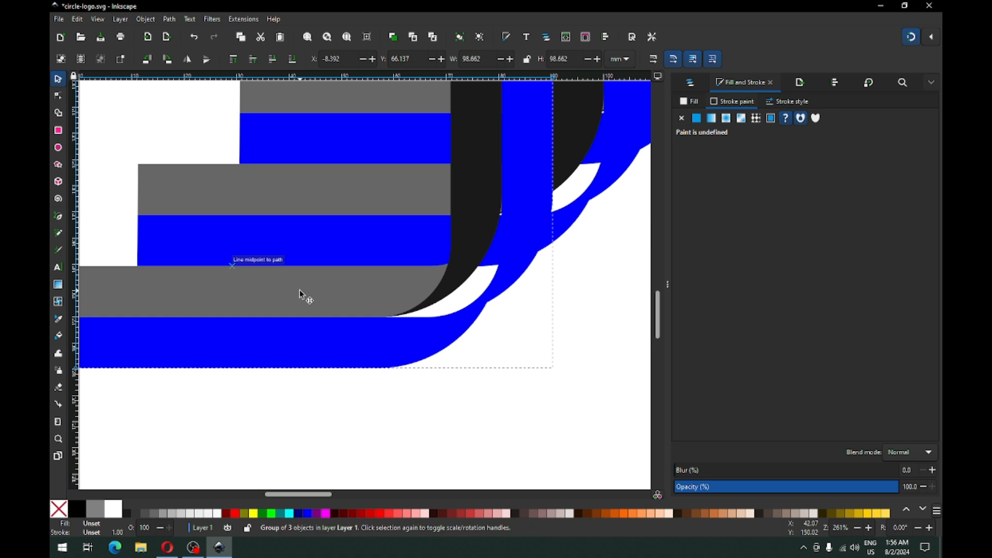
pyautogui.press('-')
pyautogui.press('-')
pyautogui.press('-')
pyautogui.press('-')
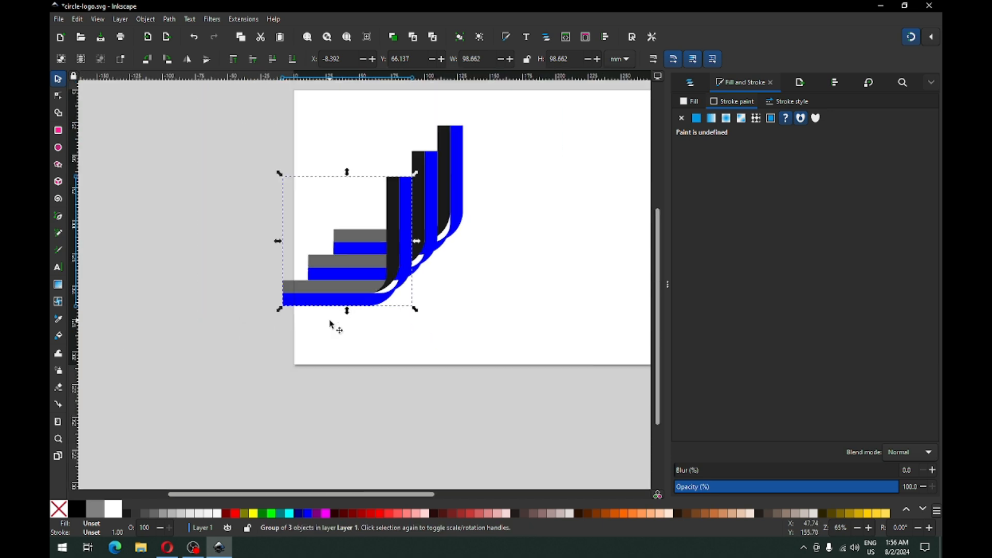
pyautogui.click(485, 263)
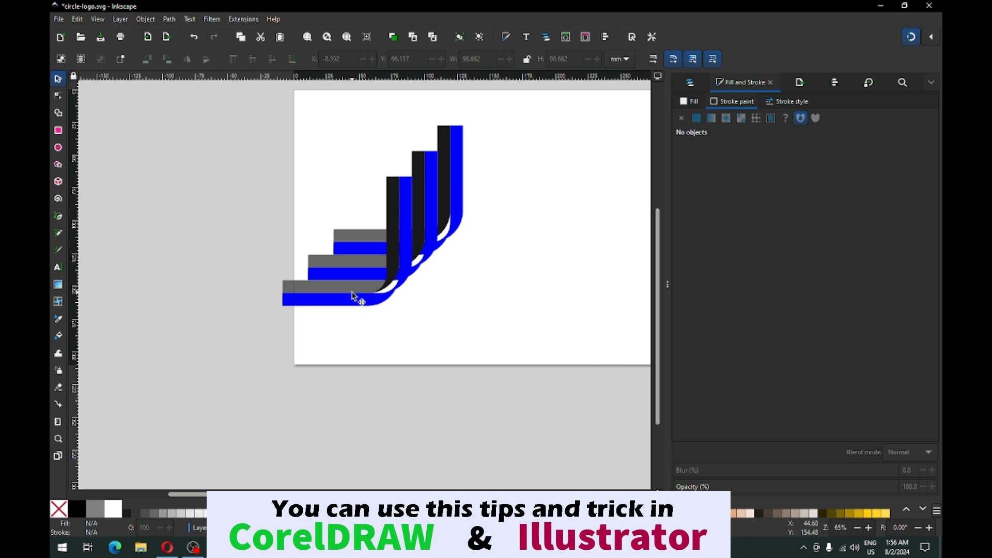
# Duplicate the third corner and place the copy down and left with its blue stem against the third corner's black stem.
pyautogui.rightClick(369, 296)
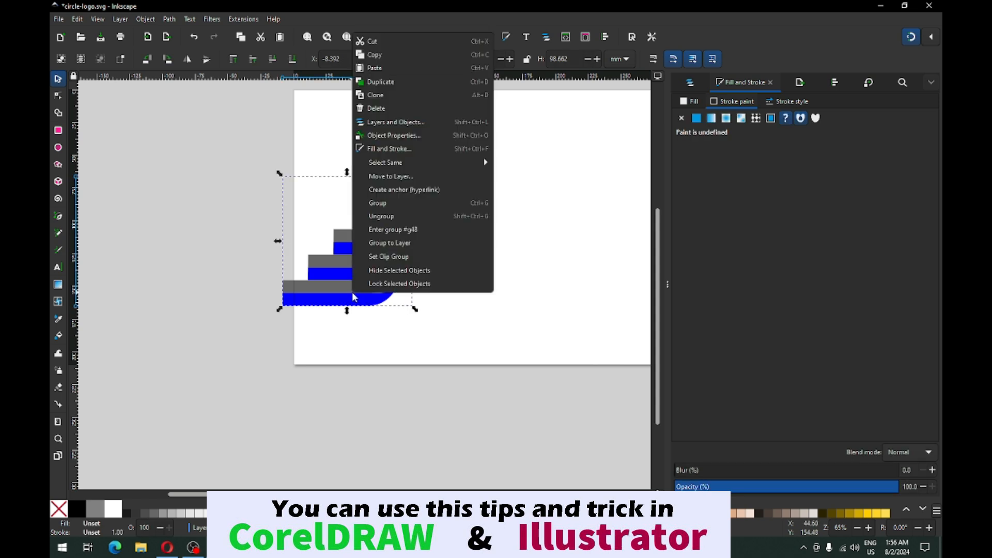
pyautogui.click(375, 82)
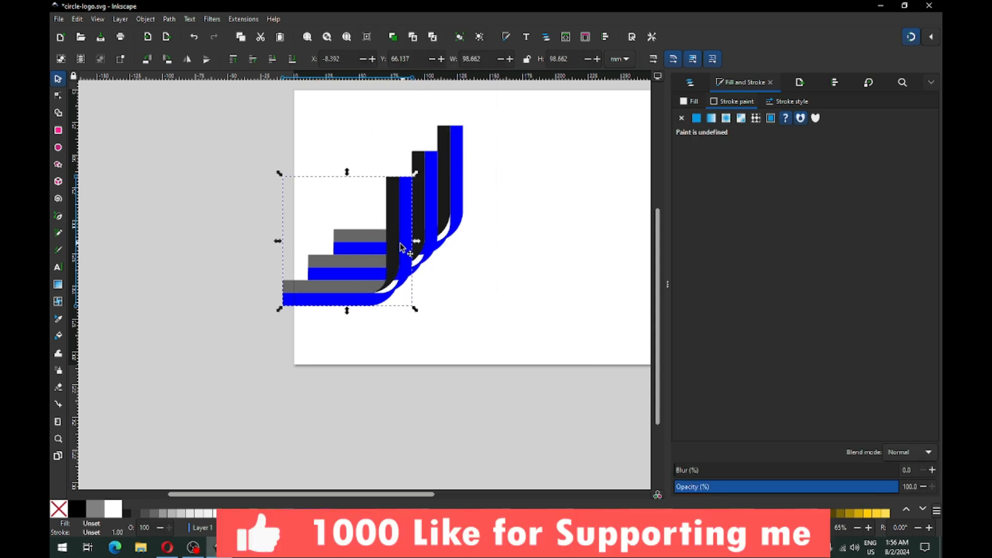
pyautogui.moveTo(402, 247); pyautogui.dragTo(374, 266)
pyautogui.press('z')
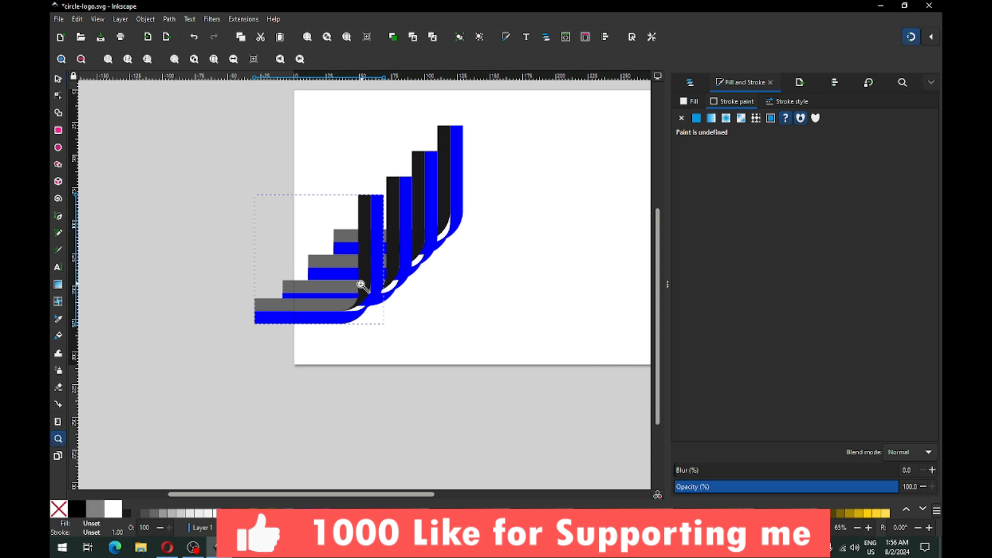
pyautogui.moveTo(345, 177); pyautogui.dragTo(434, 238)
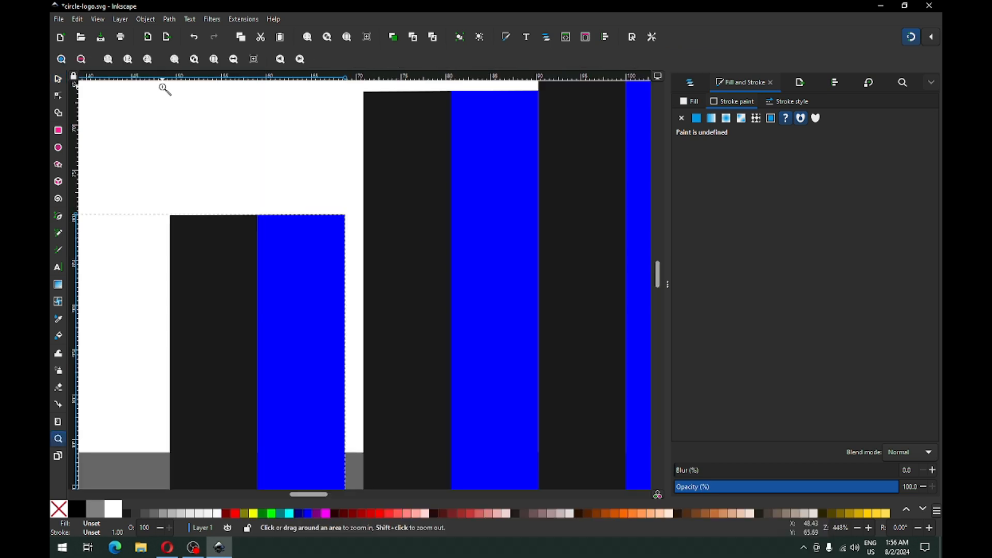
pyautogui.click(59, 79)
pyautogui.moveTo(325, 226); pyautogui.dragTo(332, 215)
# Move the fourth corner straight down until its gray bar touches the third corner's blue bar.
pyautogui.press('-')
pyautogui.press('-')
pyautogui.press('-')
pyautogui.press('-')
pyautogui.press('-')
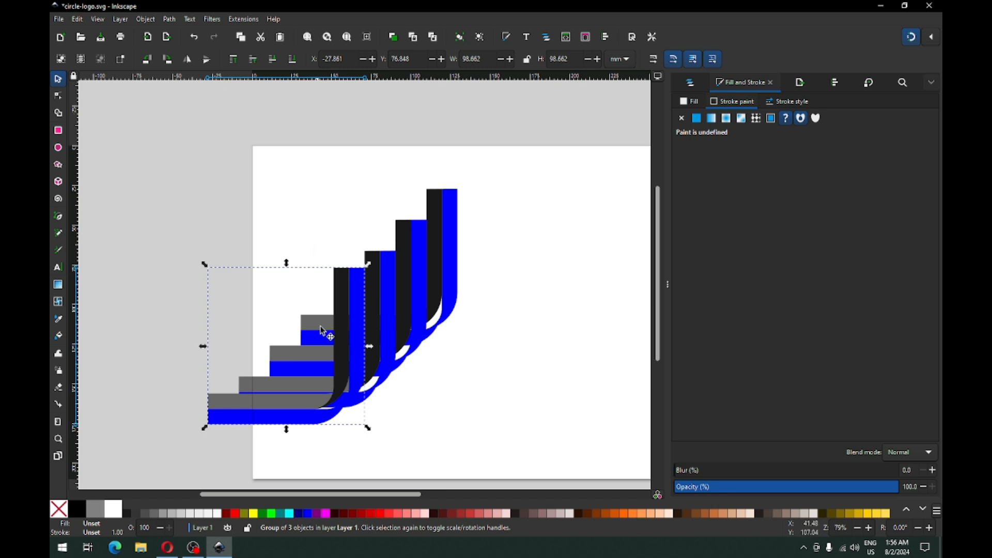
pyautogui.press('z')
pyautogui.moveTo(223, 368); pyautogui.dragTo(357, 458)
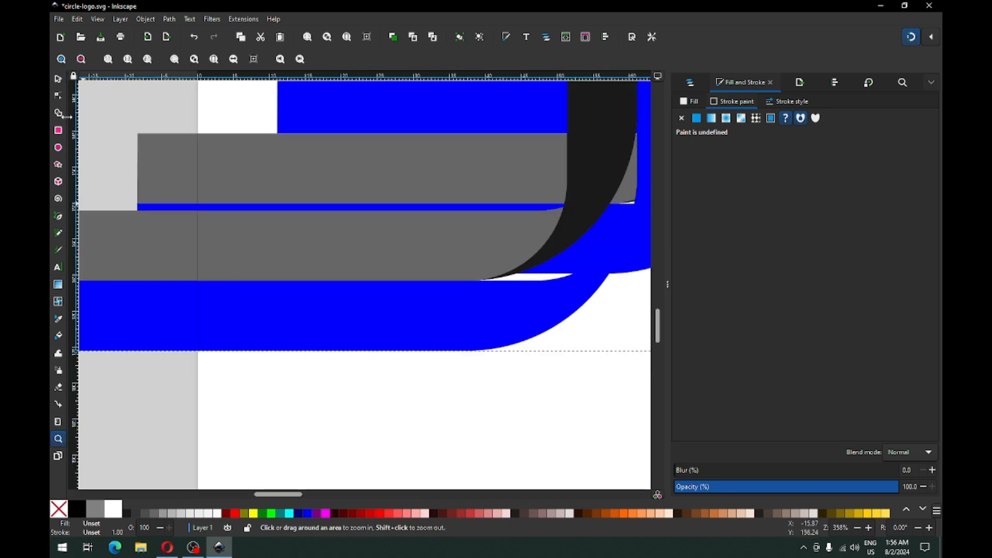
pyautogui.click(59, 79)
pyautogui.moveTo(305, 246); pyautogui.dragTo(303, 312)
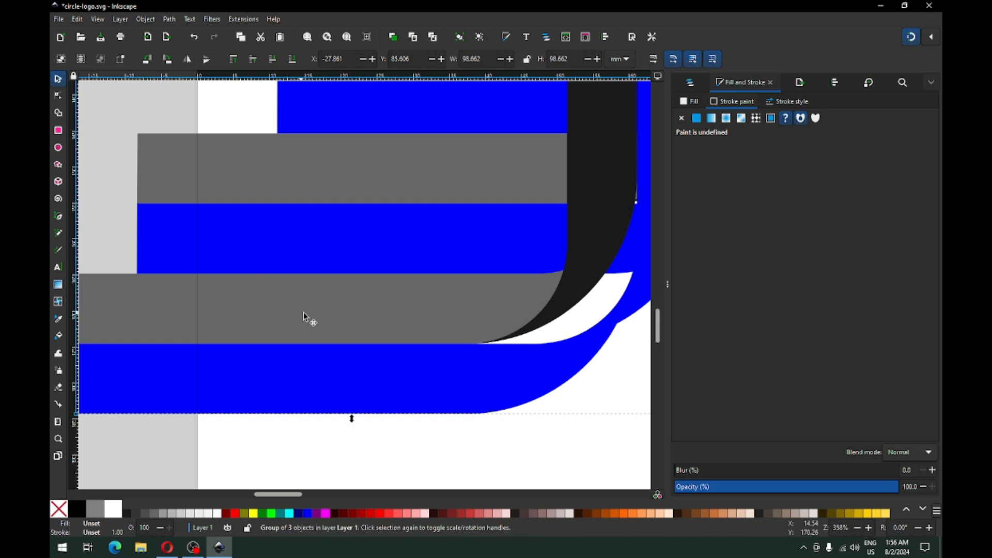
pyautogui.scroll(-5, 308, 319)
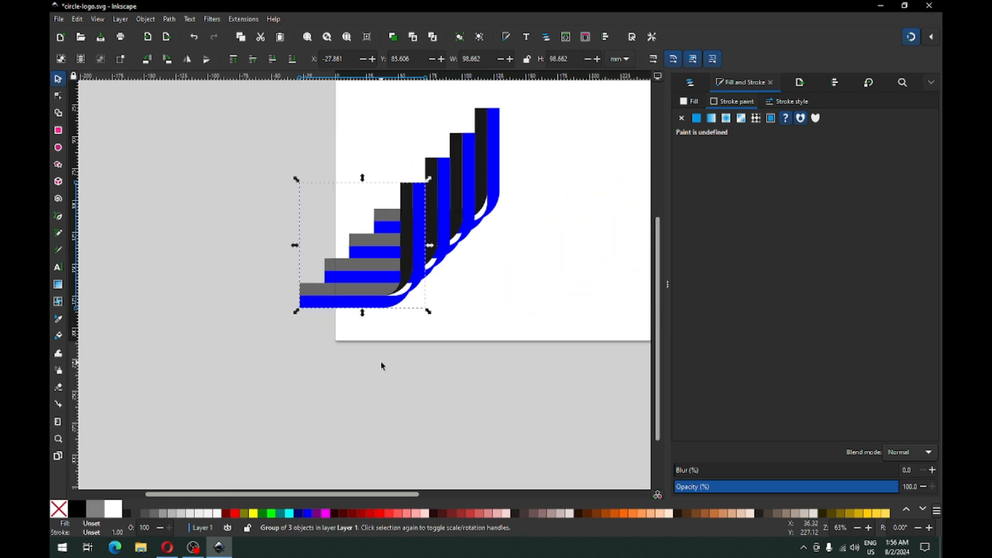
pyautogui.click(382, 365)
# Select all four corner groups and ungroup them.
pyautogui.moveTo(298, 107); pyautogui.dragTo(542, 343)
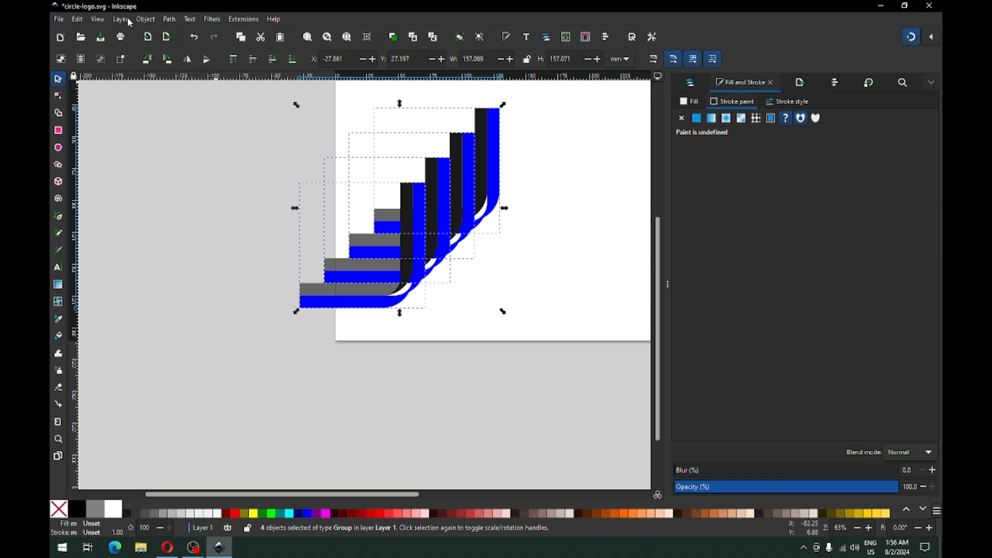
pyautogui.click(146, 22)
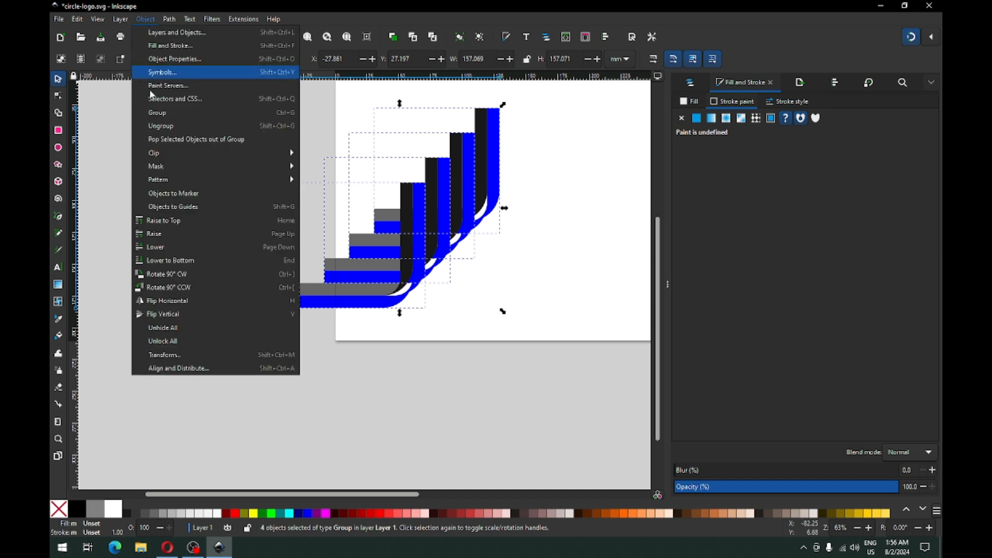
pyautogui.click(160, 126)
pyautogui.click(435, 137)
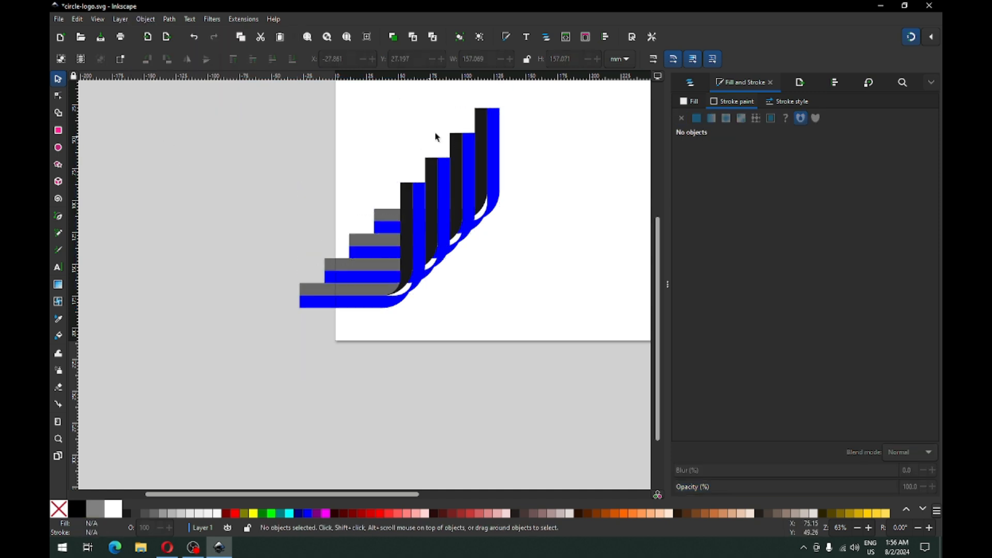
# Select every object with the same blue fill color, delete them and save the file.
pyautogui.click(496, 116)
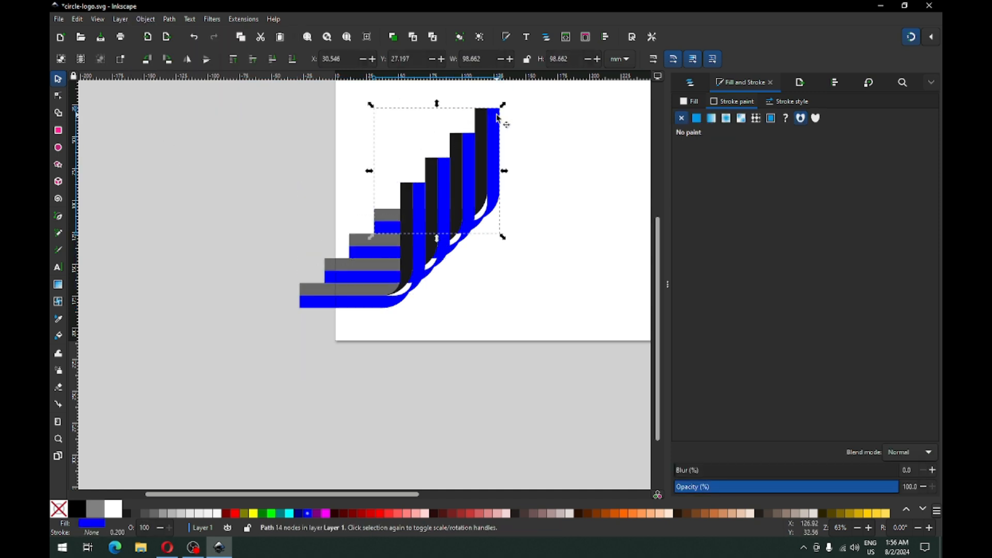
pyautogui.click(79, 21)
pyautogui.moveTo(205, 223)
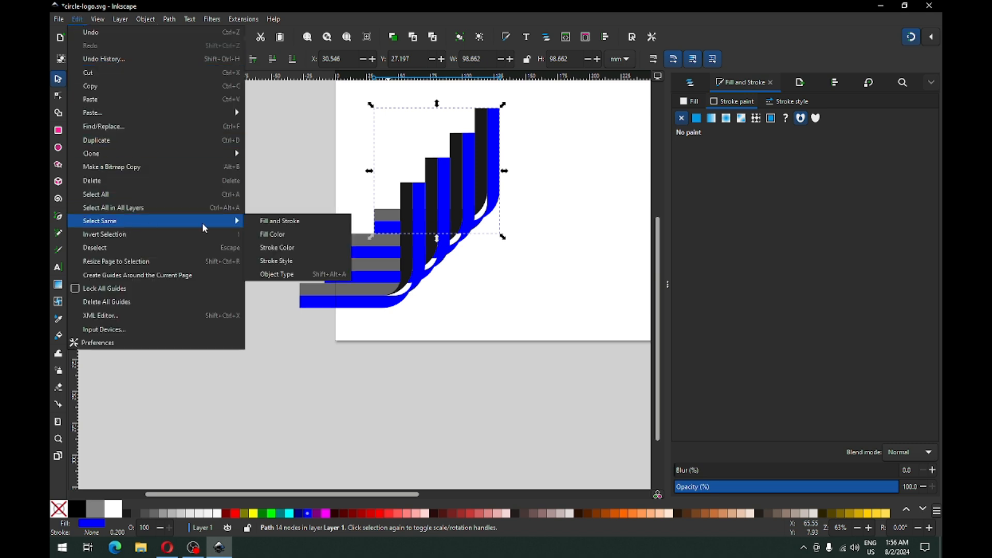
pyautogui.click(261, 238)
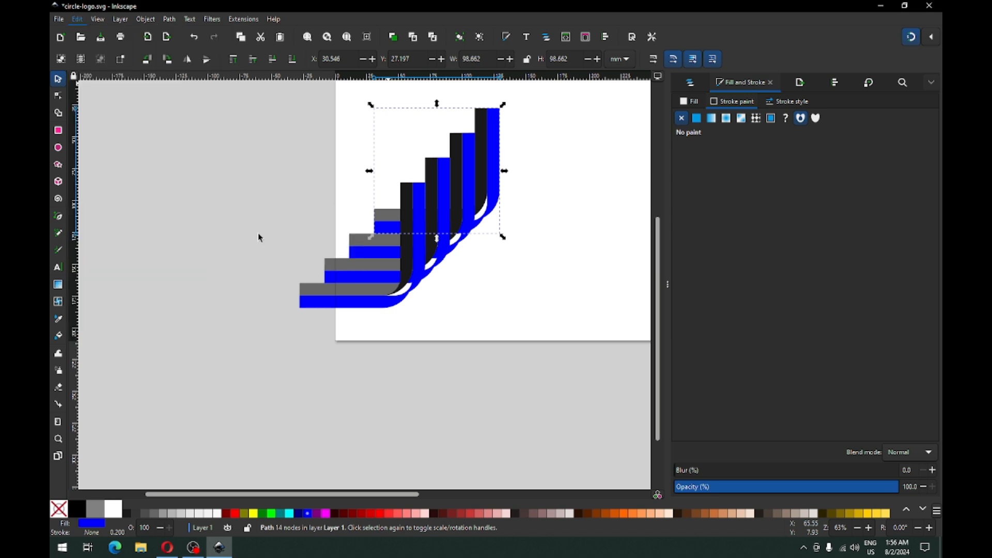
pyautogui.press('Delete')
pyautogui.hotkey('ctrl', 's')
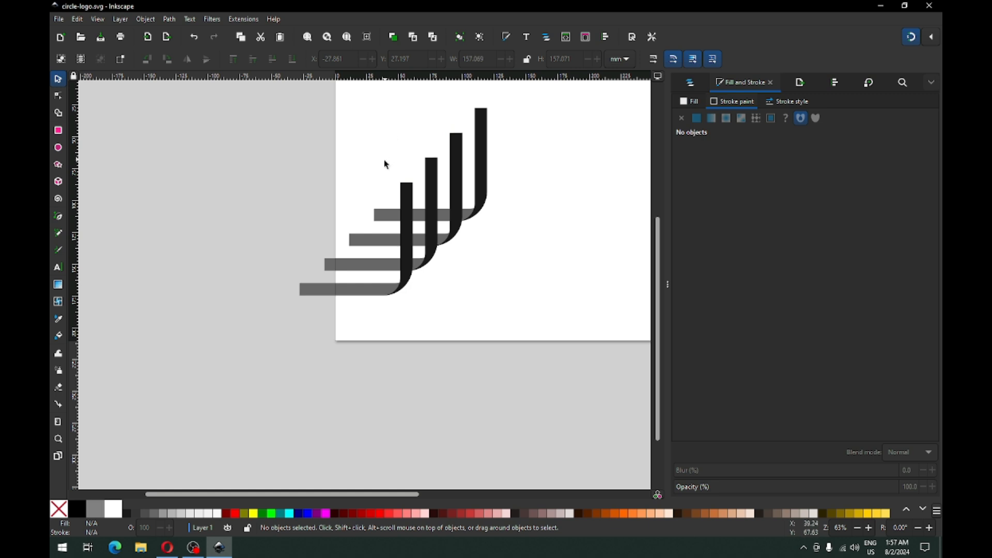
# Draw a blue rectangle about 70 by 43 mm starting at the lower-left corner of the lowest gray bar.
pyautogui.press('-')
pyautogui.press('-')
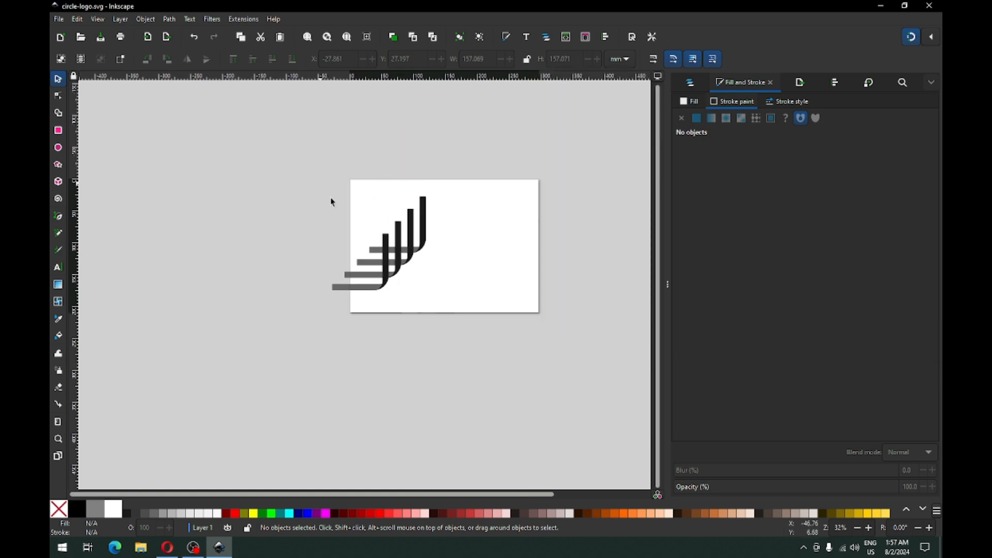
pyautogui.moveTo(320, 183); pyautogui.dragTo(463, 307)
pyautogui.press('z')
pyautogui.click(58, 130)
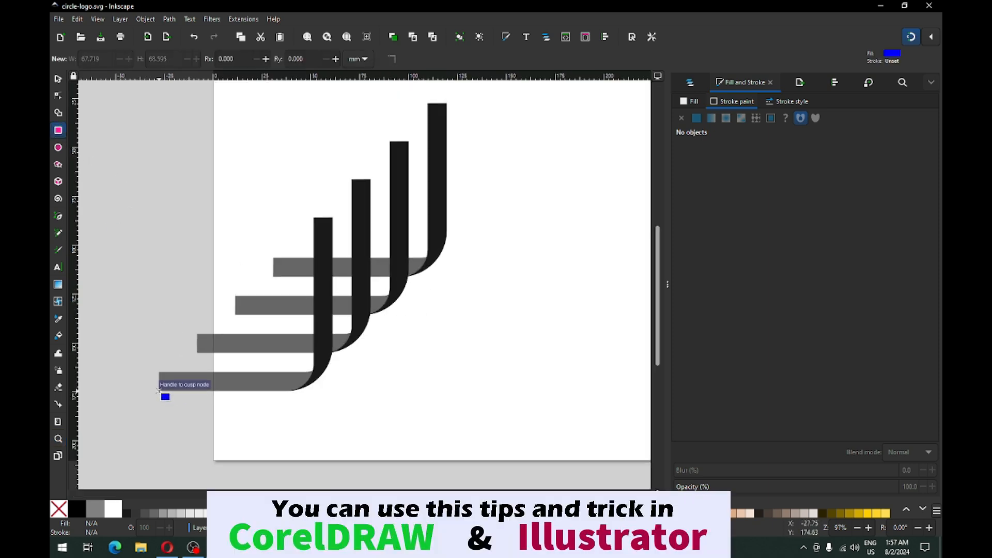
pyautogui.moveTo(160, 391); pyautogui.dragTo(315, 472)
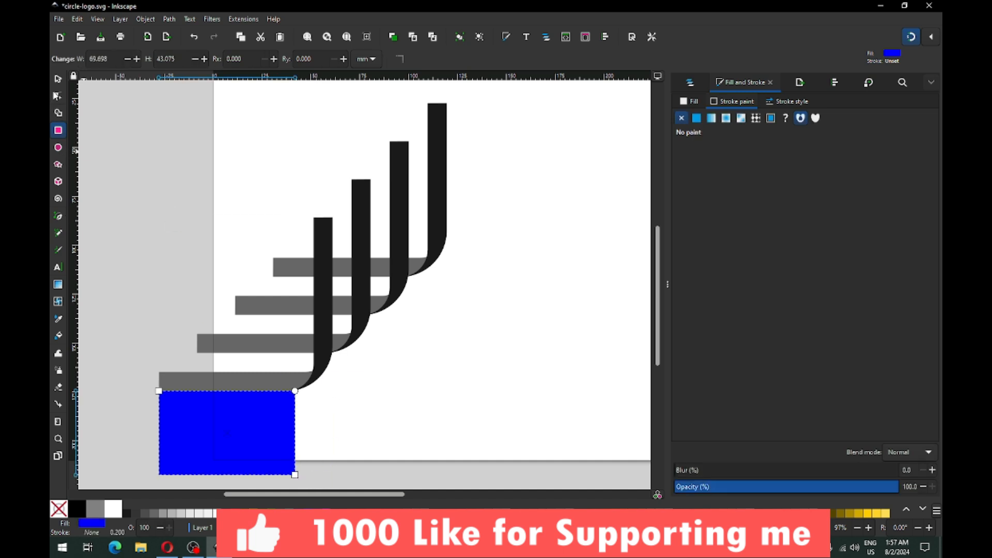
# Convert the blue rectangle to a path and widen it to the right to 85 mm.
pyautogui.click(58, 79)
pyautogui.click(169, 19)
pyautogui.click(194, 44)
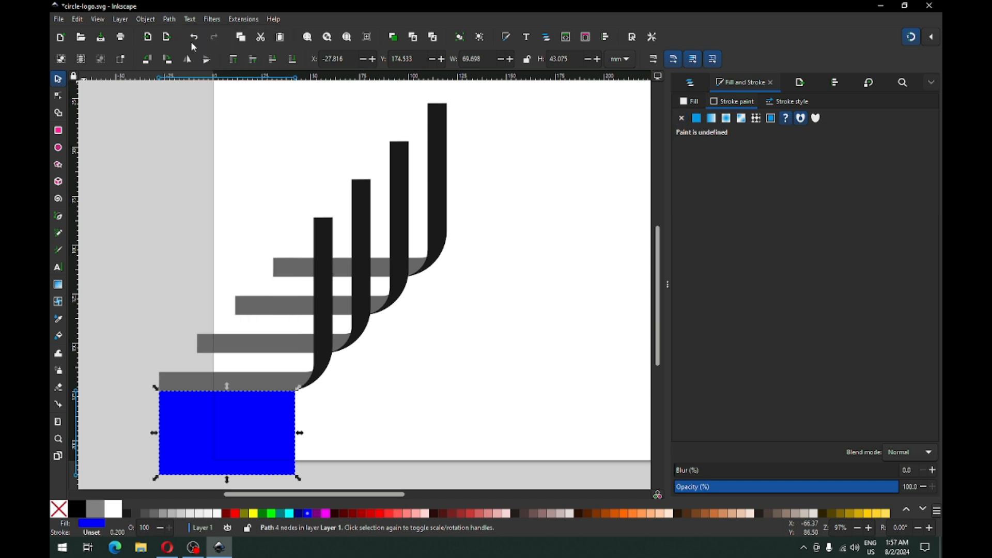
pyautogui.moveTo(656, 240); pyautogui.dragTo(637, 262)
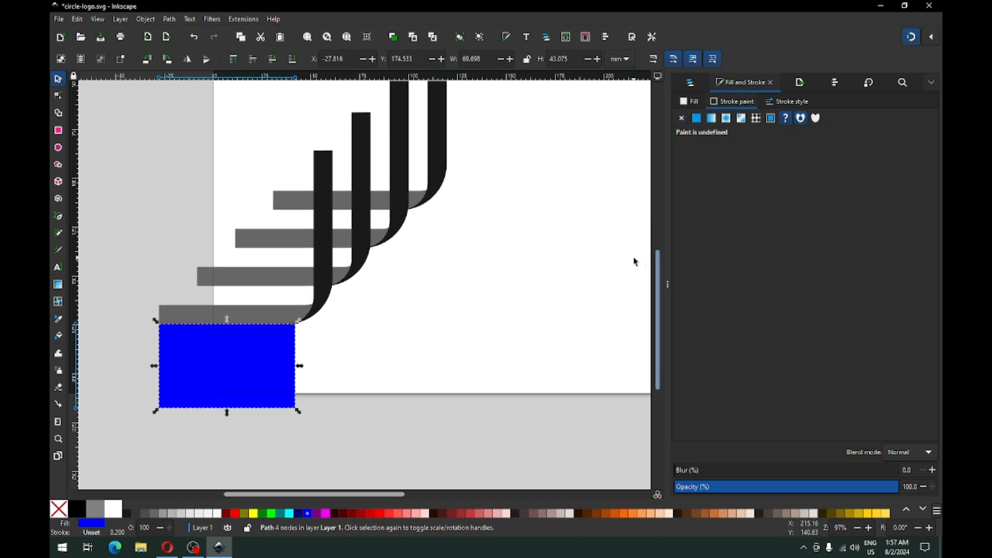
pyautogui.moveTo(299, 367); pyautogui.dragTo(336, 368)
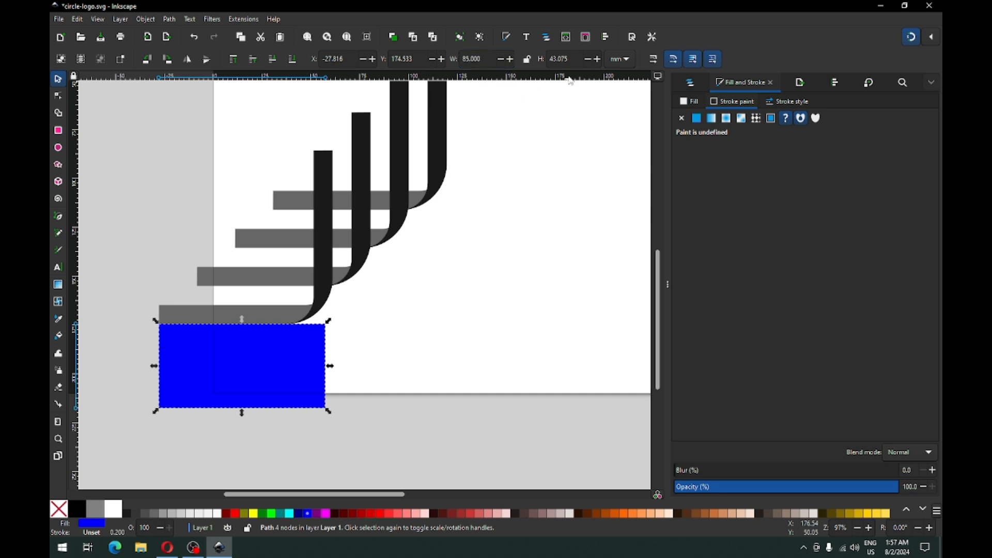
# Set the height of the blue rectangle below the lowest gray bar to 85 mm.
pyautogui.tripleClick(567, 60)
pyautogui.press('Return')
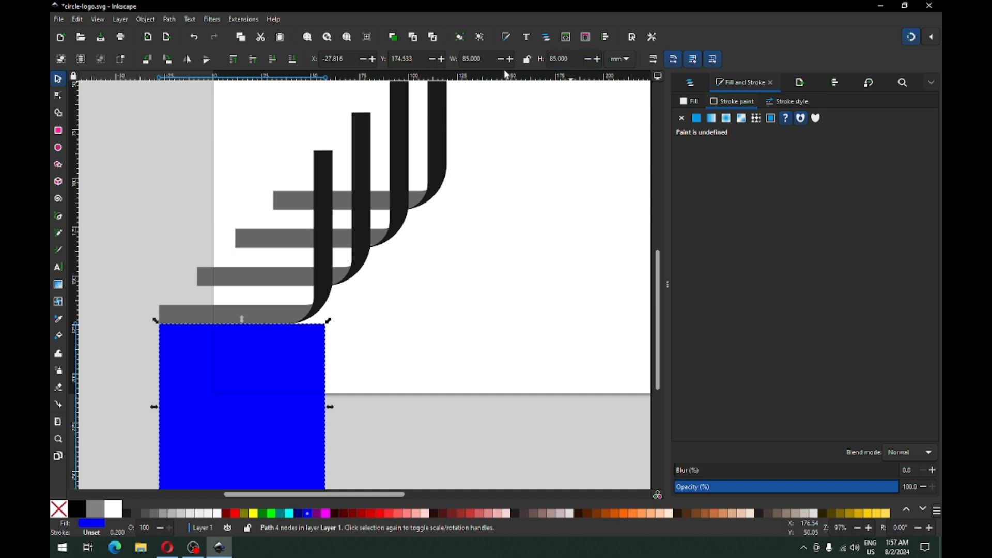
pyautogui.click(446, 304)
pyautogui.click(178, 347)
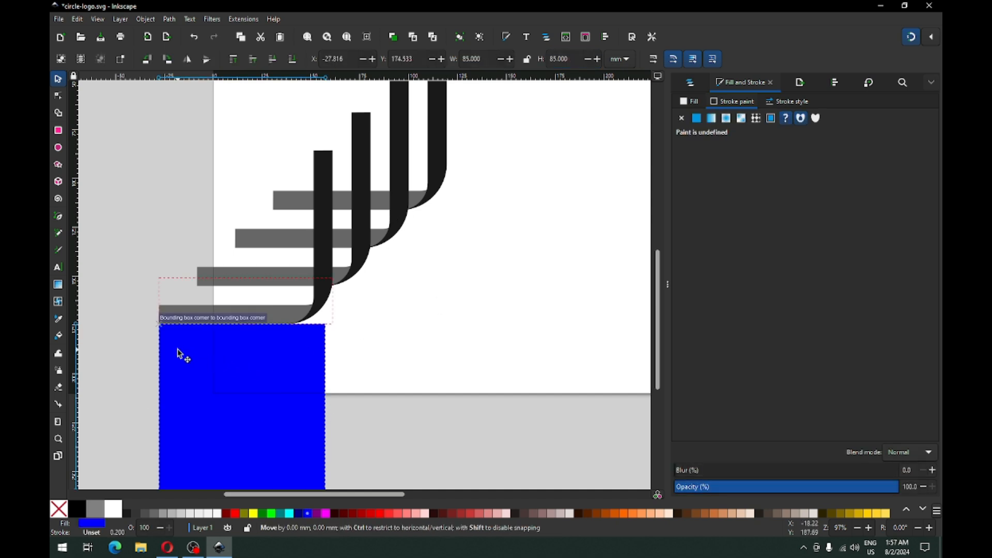
pyautogui.click(356, 288)
pyautogui.scroll(-2, 356, 288)
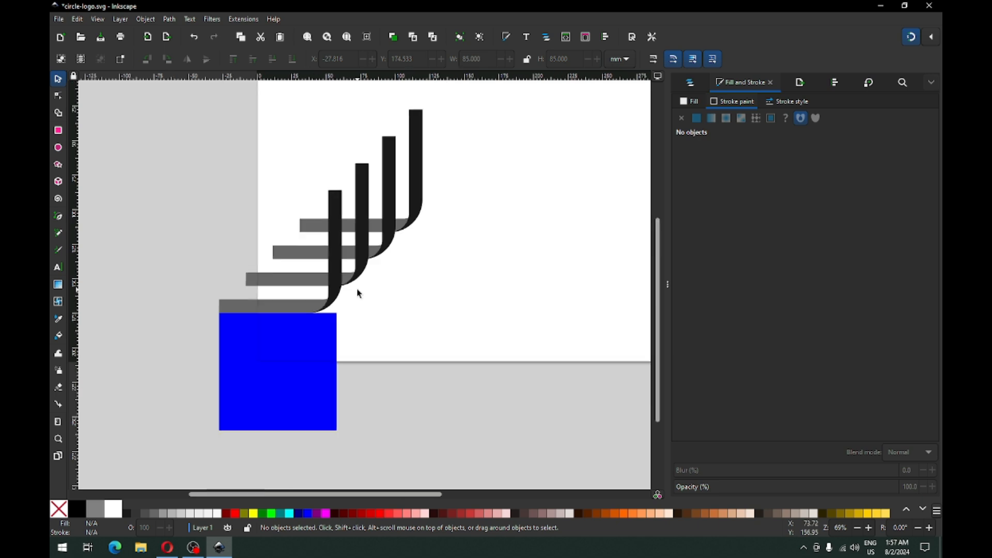
# Try to move the uppermost black vertical piece away from the stack and undo the move.
pyautogui.moveTo(230, 143); pyautogui.dragTo(310, 239)
pyautogui.click(339, 274)
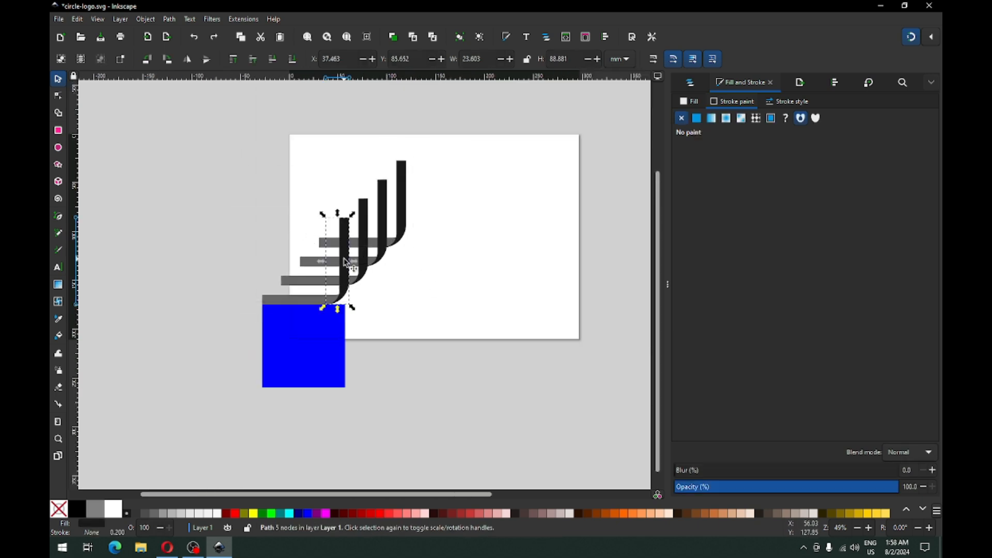
pyautogui.click(439, 234)
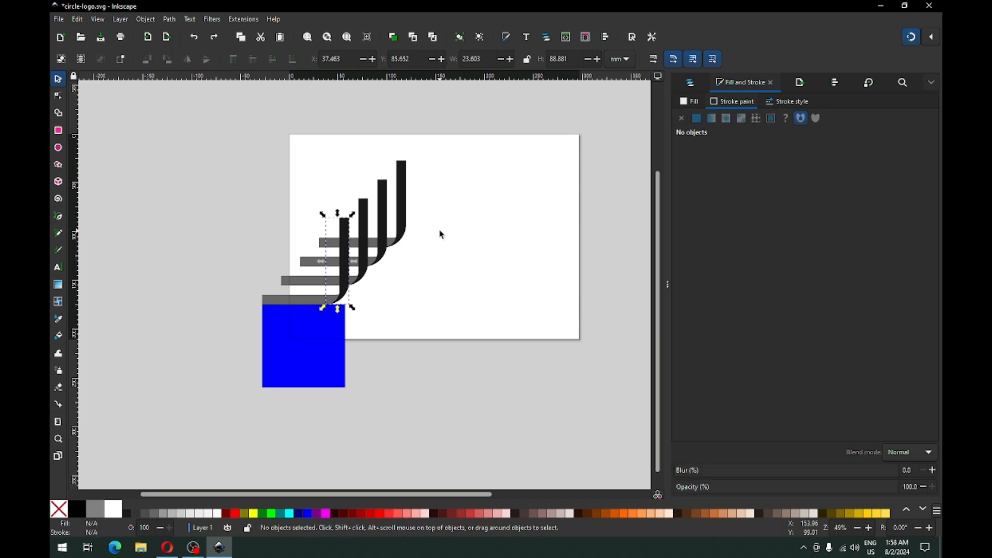
pyautogui.moveTo(403, 203); pyautogui.dragTo(441, 204)
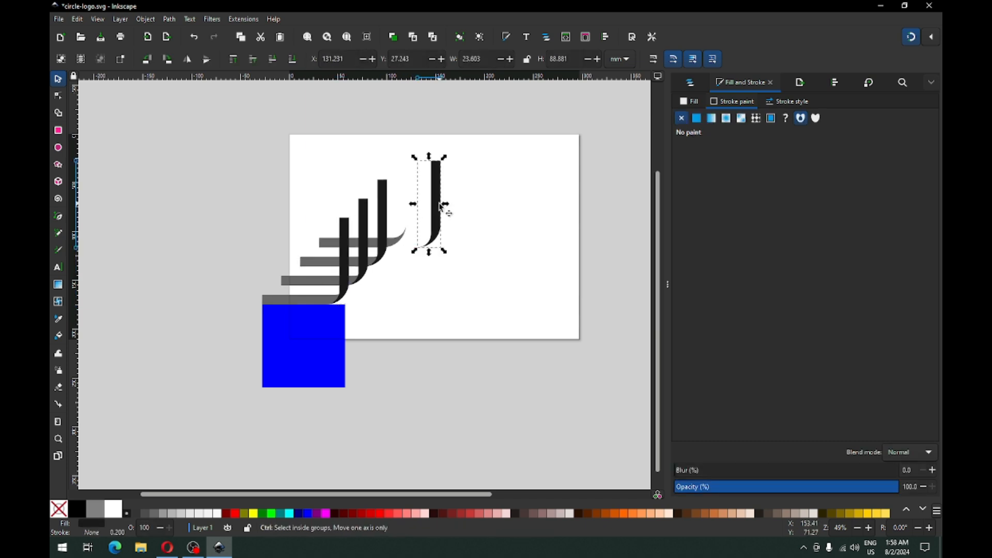
pyautogui.hotkey('ctrl', 'z')
# Save the file and group all eight black and gray pieces, leaving the blue square out.
pyautogui.click(468, 202)
pyautogui.hotkey('ctrl', 's')
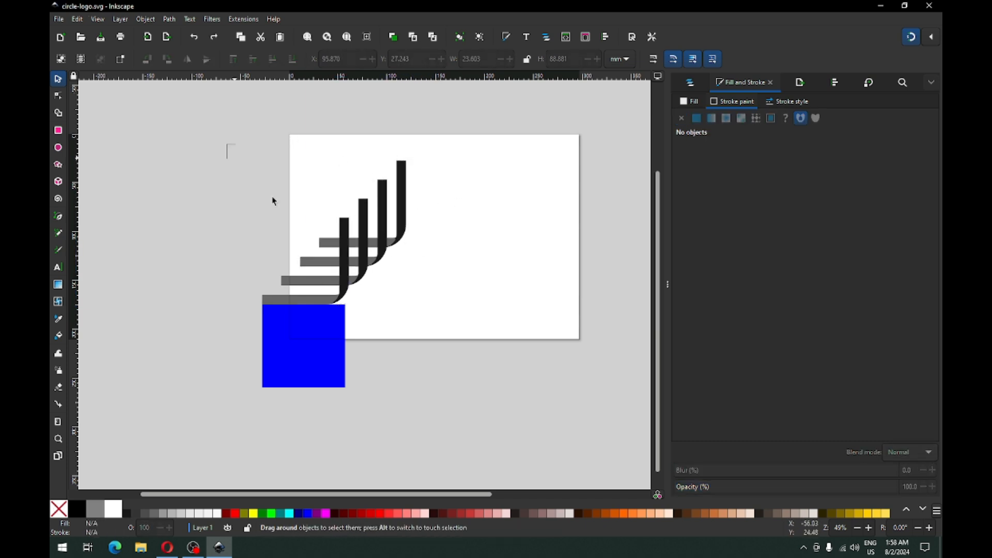
pyautogui.moveTo(226, 145); pyautogui.dragTo(436, 324)
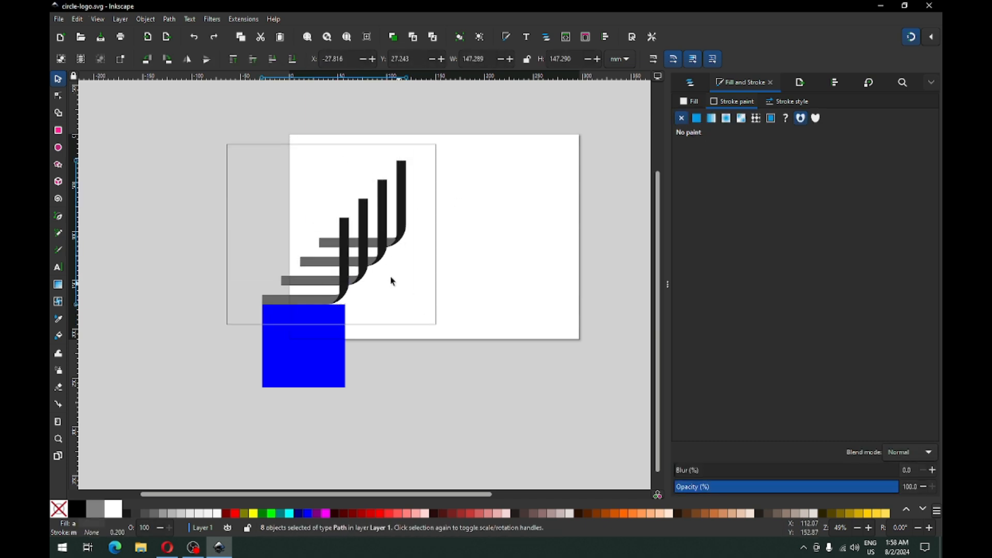
pyautogui.rightClick(364, 244)
pyautogui.click(398, 406)
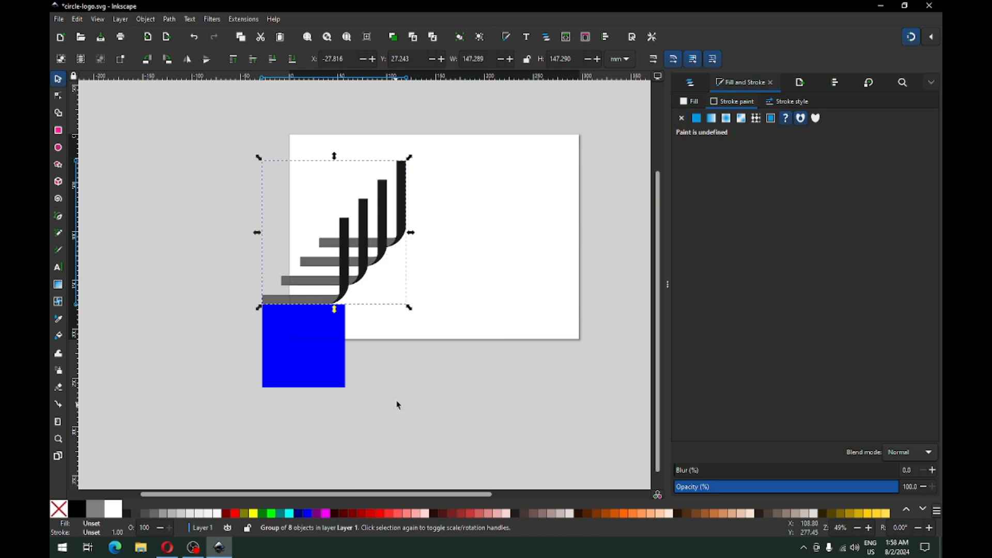
# Duplicate the group of black and gray pieces and flip the copy horizontally and vertically.
pyautogui.rightClick(366, 263)
pyautogui.click(385, 309)
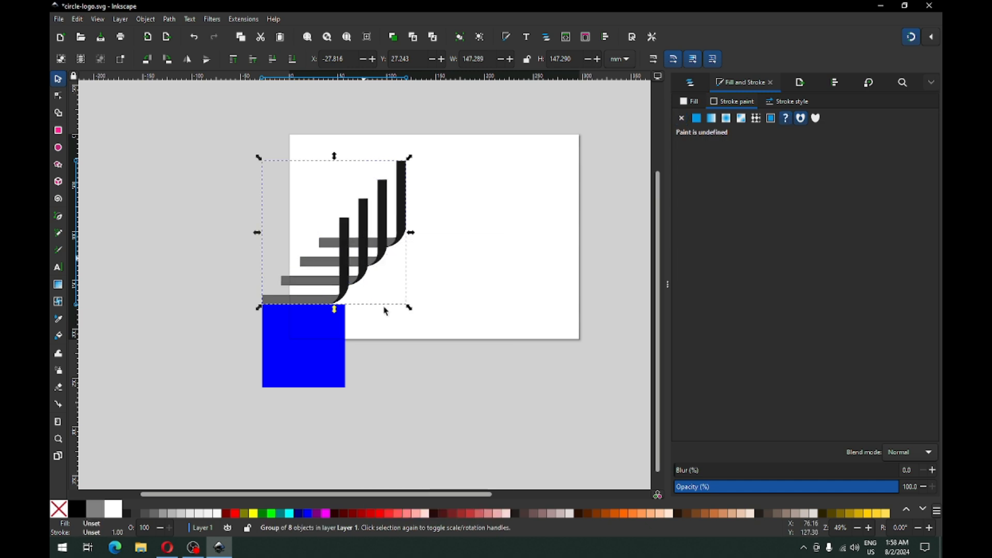
pyautogui.click(187, 59)
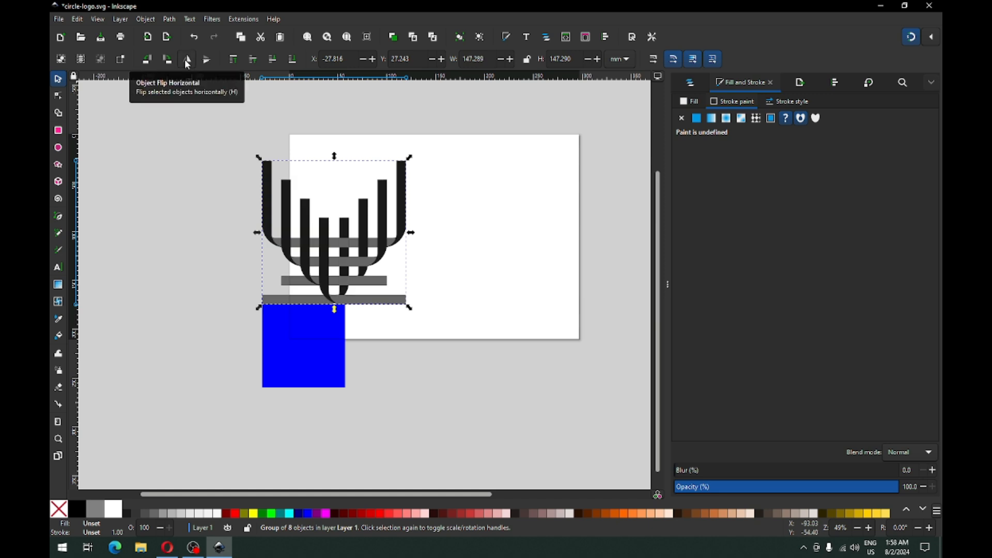
pyautogui.click(207, 59)
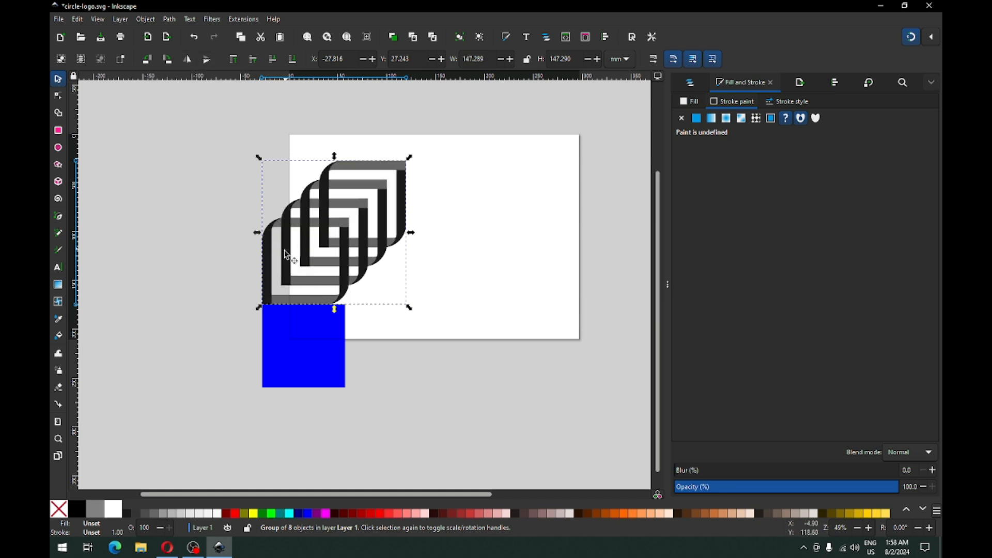
# Move the flipped copy so its lower-left corner snaps to the blue square's lower-right corner, and inspect the joint up close.
pyautogui.moveTo(266, 282); pyautogui.dragTo(357, 373)
pyautogui.press('z')
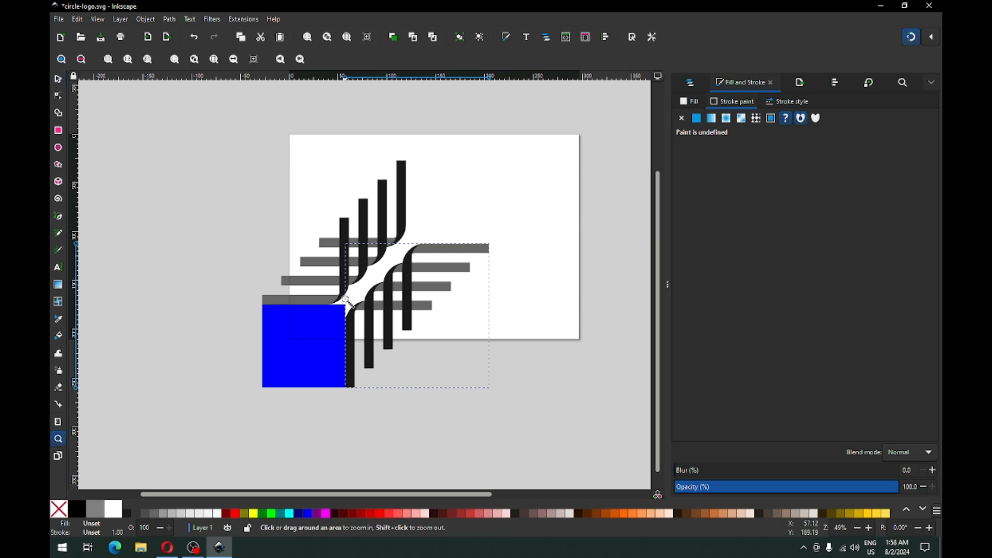
pyautogui.moveTo(357, 329); pyautogui.dragTo(419, 403)
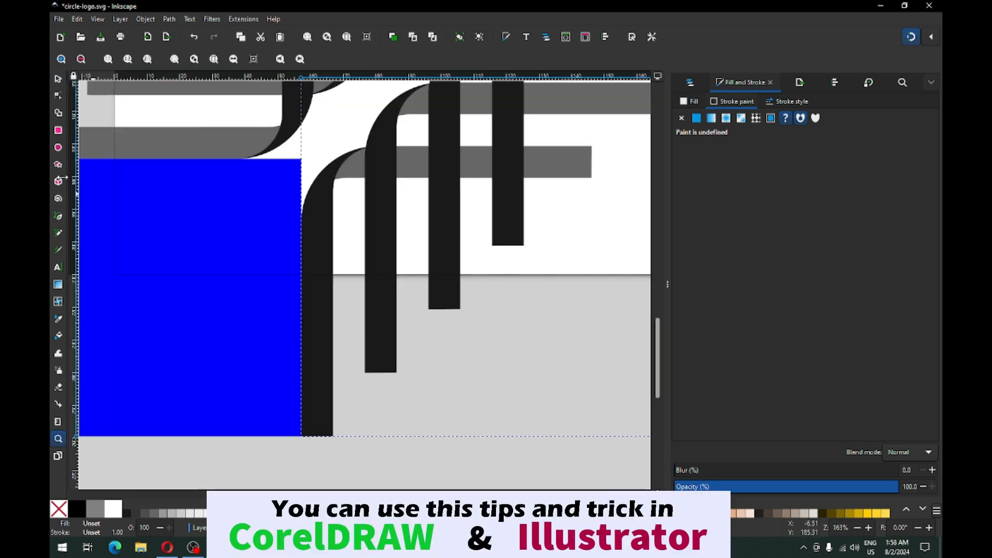
pyautogui.click(58, 78)
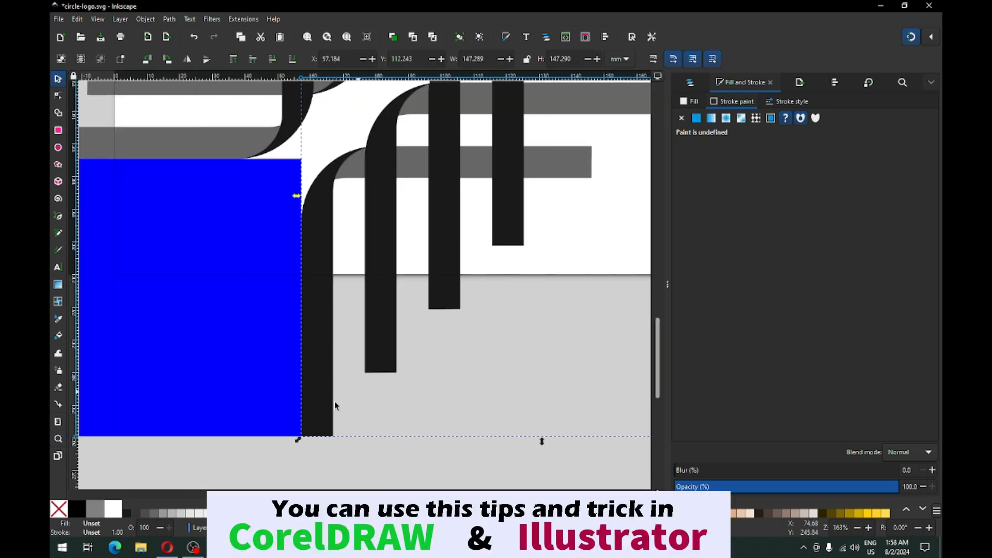
pyautogui.press('Escape')
pyautogui.click(320, 413)
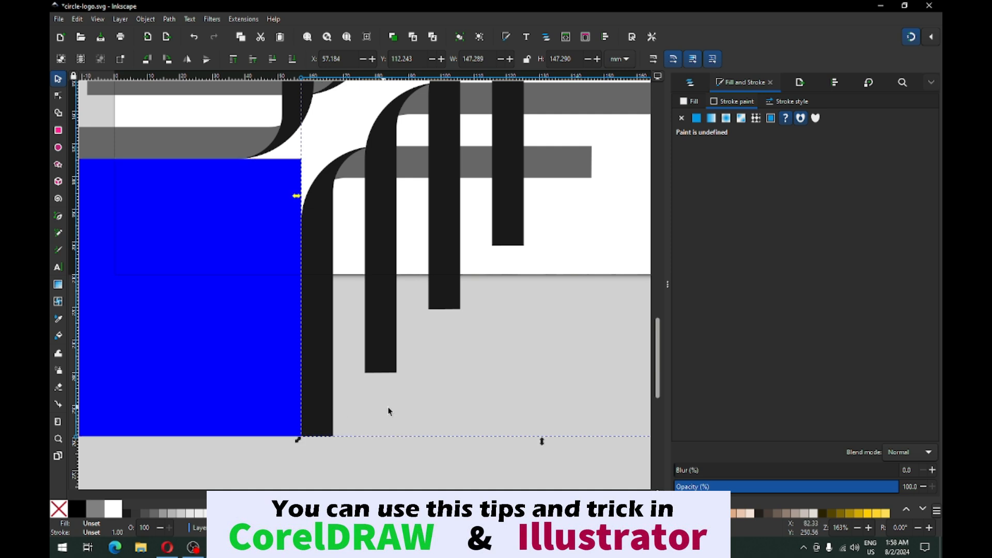
pyautogui.click(389, 410)
pyautogui.scroll(-3, 366, 313)
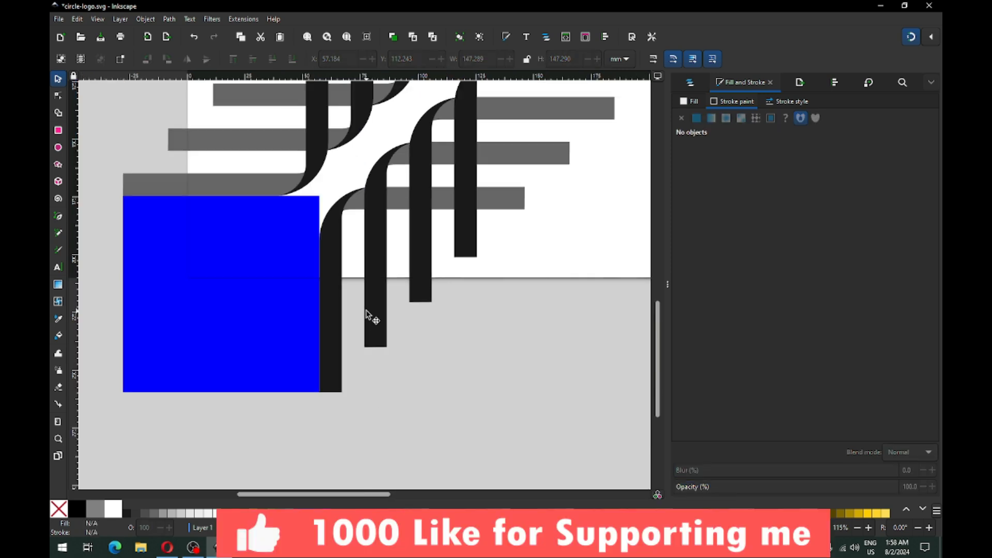
# Set the blue square's width and height to 80 mm.
pyautogui.click(328, 263)
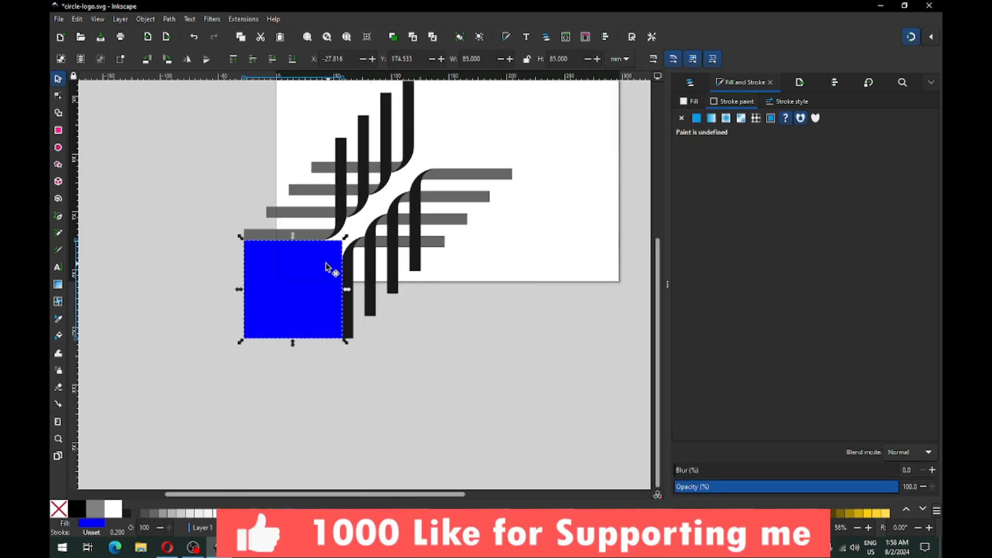
pyautogui.moveTo(479, 59); pyautogui.dragTo(430, 63)
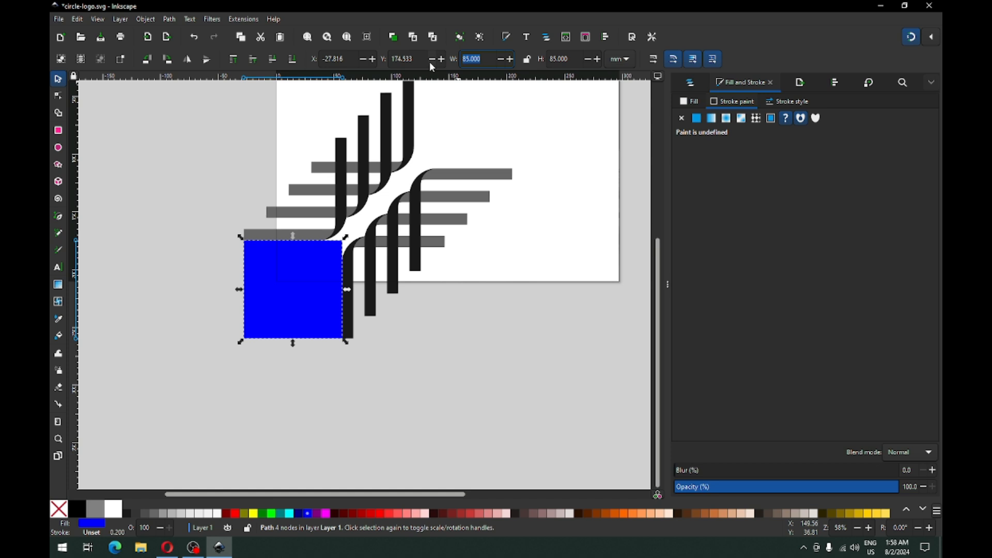
pyautogui.write('80')
pyautogui.press('Return')
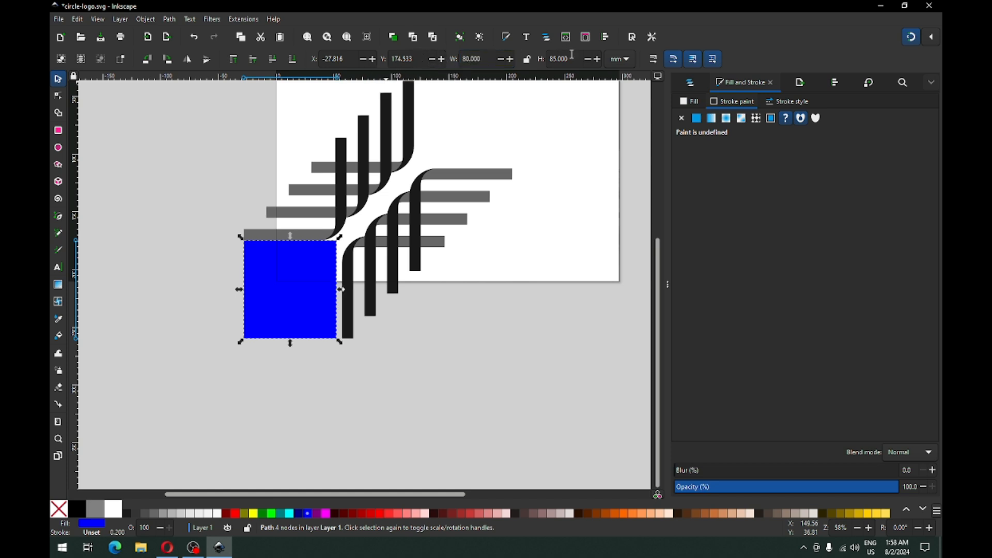
pyautogui.moveTo(572, 53); pyautogui.dragTo(504, 67)
pyautogui.write('80')
pyautogui.press('Return')
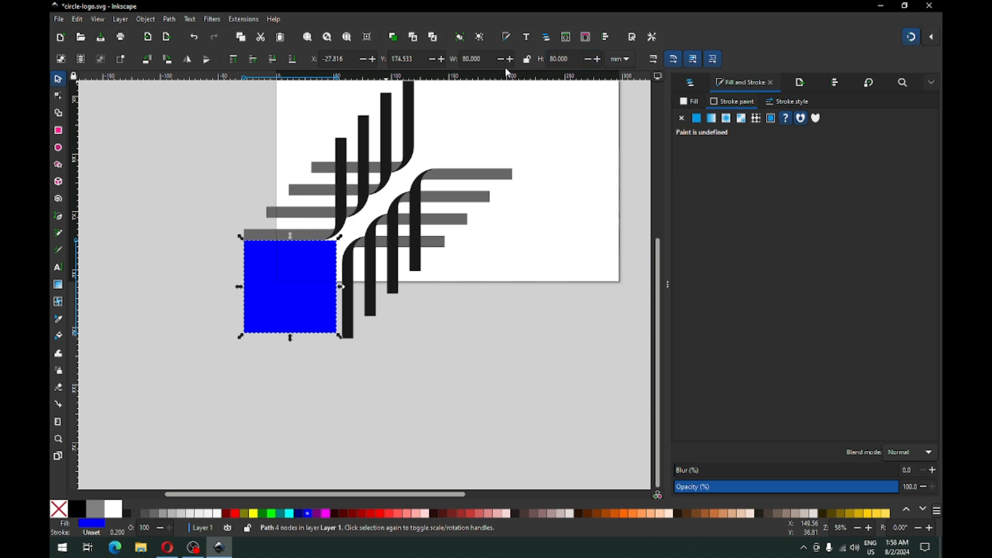
# Snap the flipped group's lower-left corner to the resized blue square's lower-right corner.
pyautogui.click(395, 350)
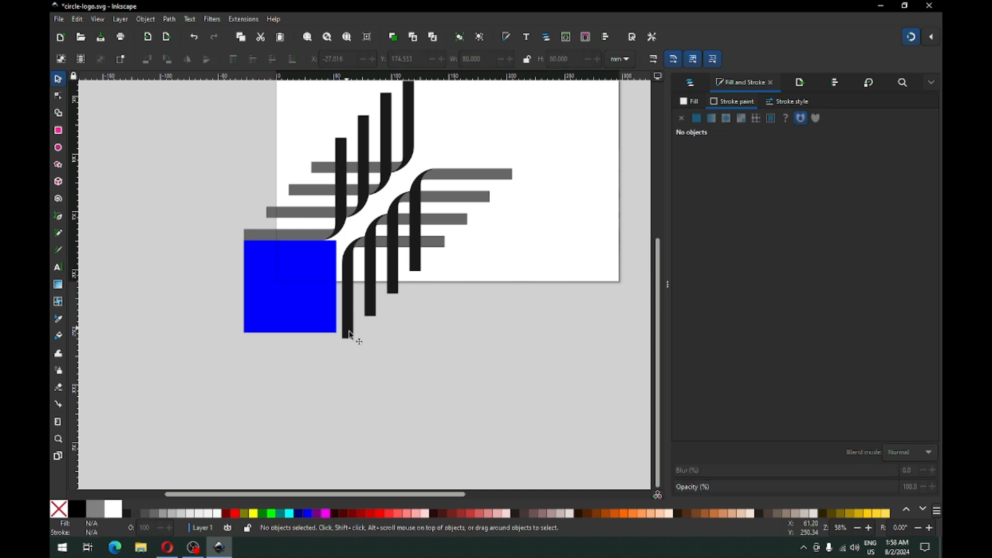
pyautogui.moveTo(349, 330); pyautogui.dragTo(345, 328)
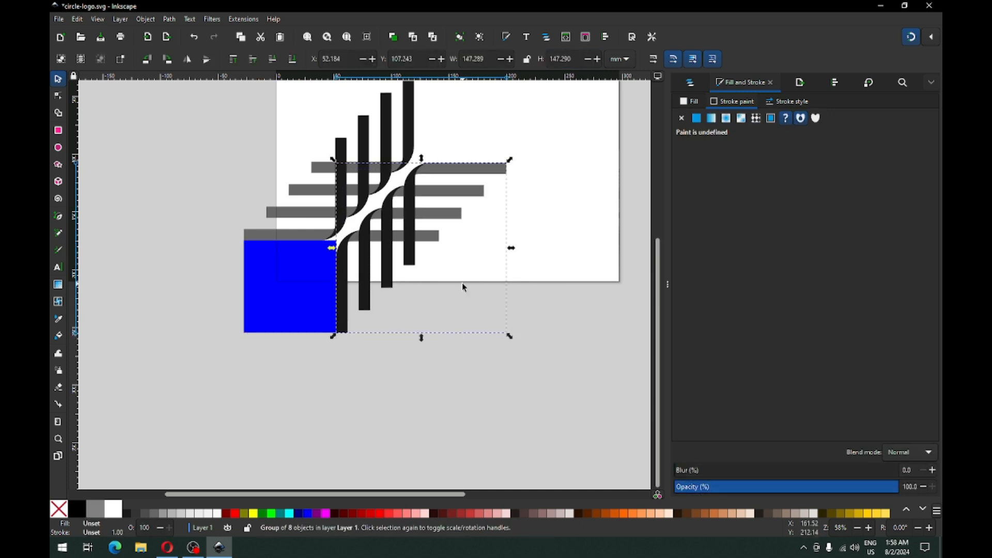
pyautogui.click(463, 283)
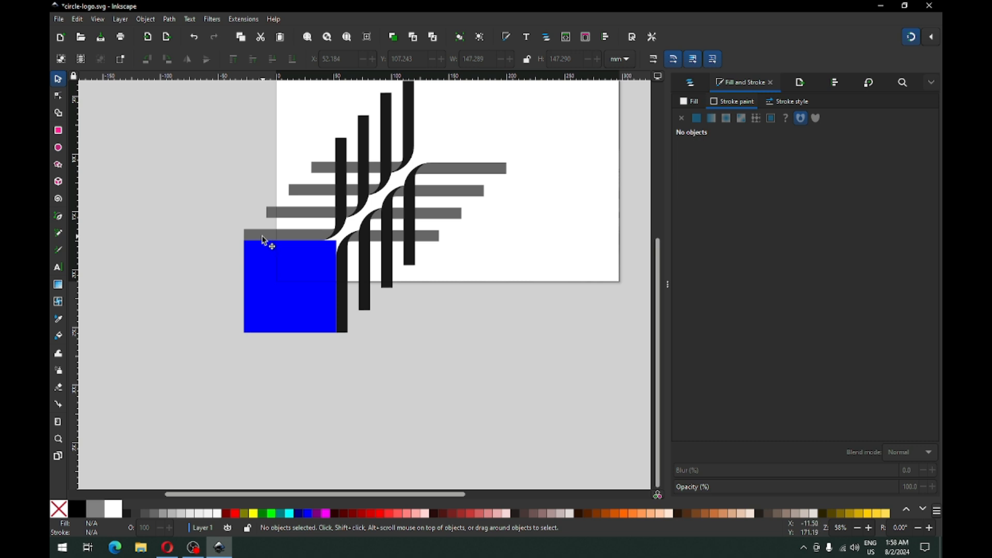
# Delete the blue guide square and save the file.
pyautogui.moveTo(263, 243); pyautogui.dragTo(263, 240)
pyautogui.click(213, 300)
pyautogui.click(269, 274)
pyautogui.press('Delete')
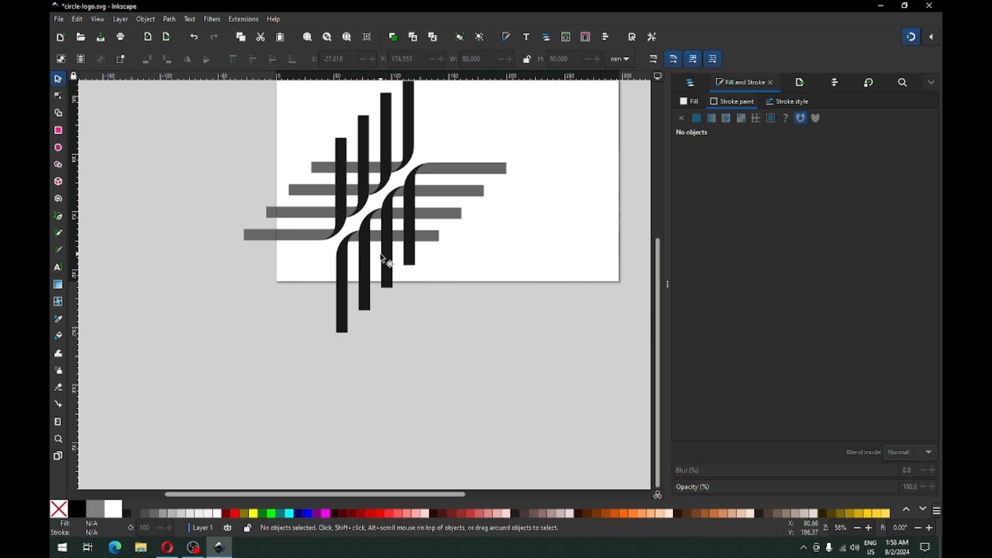
pyautogui.hotkey('ctrl', 's')
# Select both groups, scale them proportionally to about 172 mm wide and move them near the center of the page.
pyautogui.press('-')
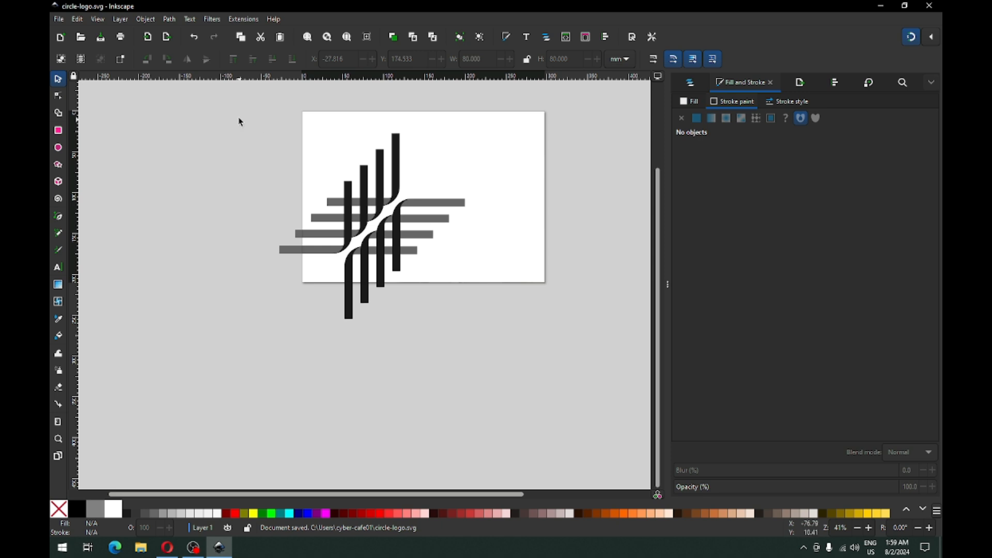
pyautogui.moveTo(239, 122); pyautogui.dragTo(445, 298)
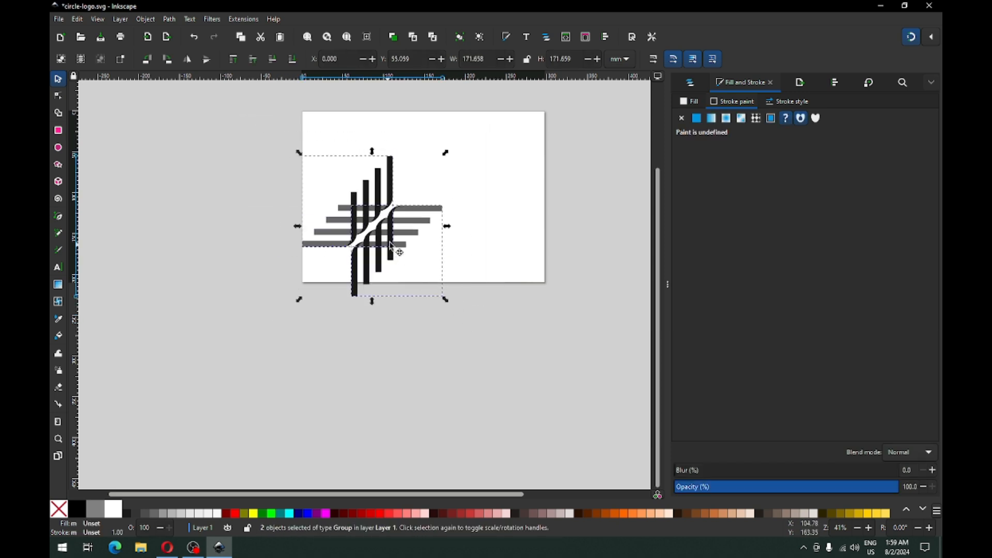
pyautogui.moveTo(391, 247); pyautogui.dragTo(432, 216)
# Scale both groups around their shared center to about 135 by 135 mm and save the file.
pyautogui.press('z')
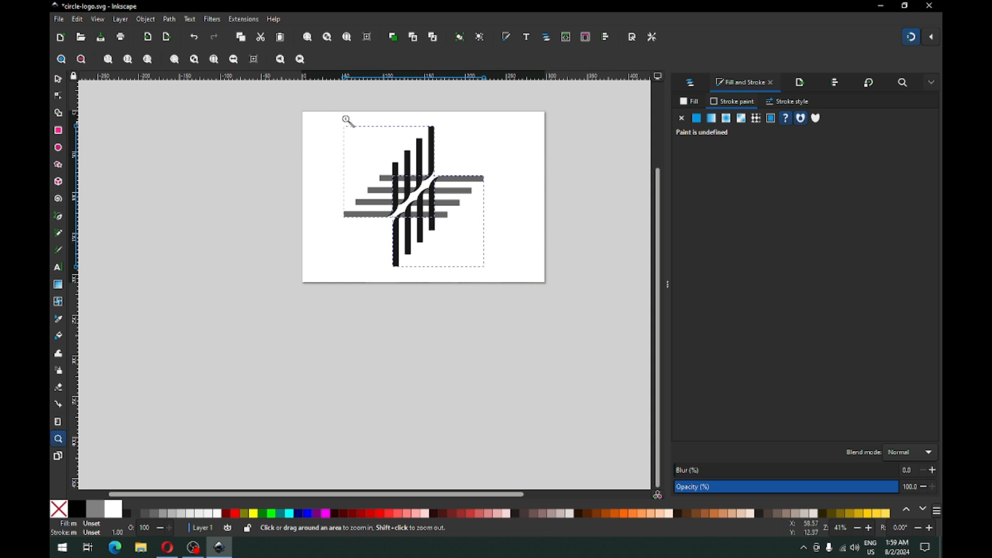
pyautogui.moveTo(326, 105); pyautogui.dragTo(525, 279)
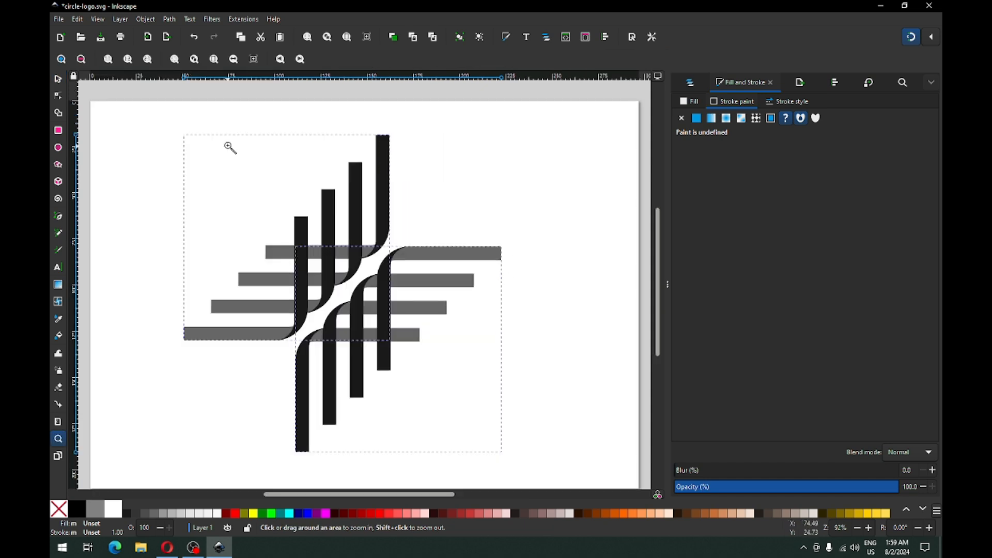
pyautogui.press('s')
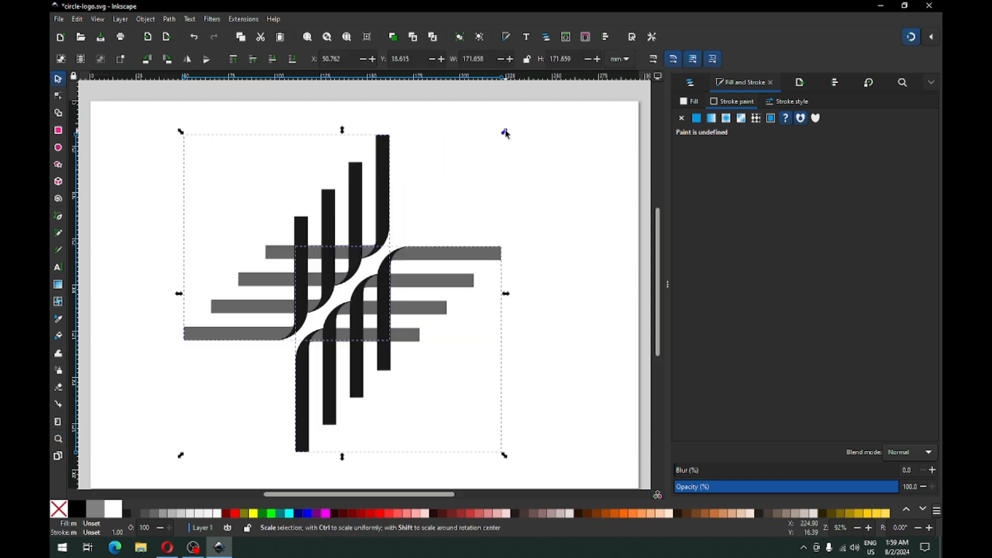
pyautogui.moveTo(506, 134); pyautogui.dragTo(470, 164)
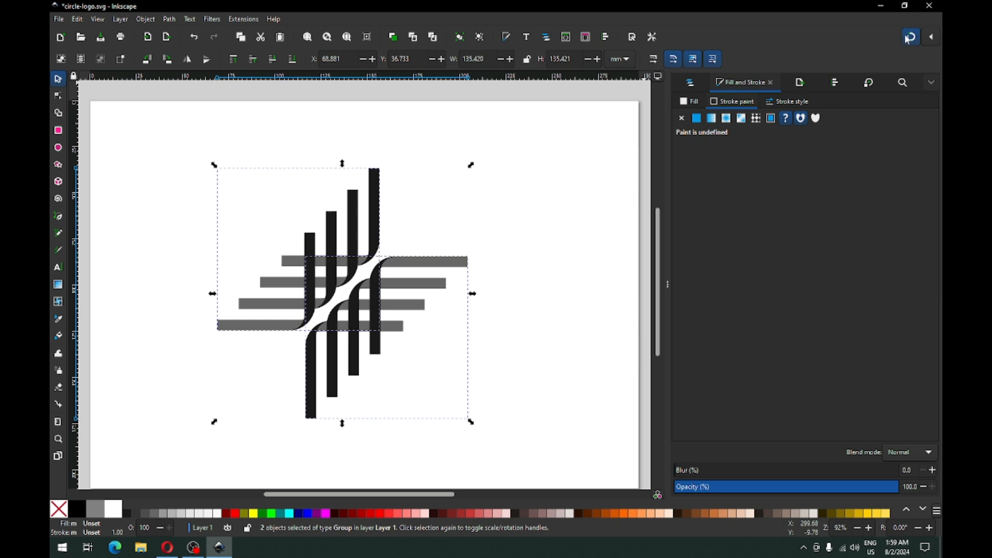
pyautogui.click(522, 212)
pyautogui.hotkey('ctrl', 's')
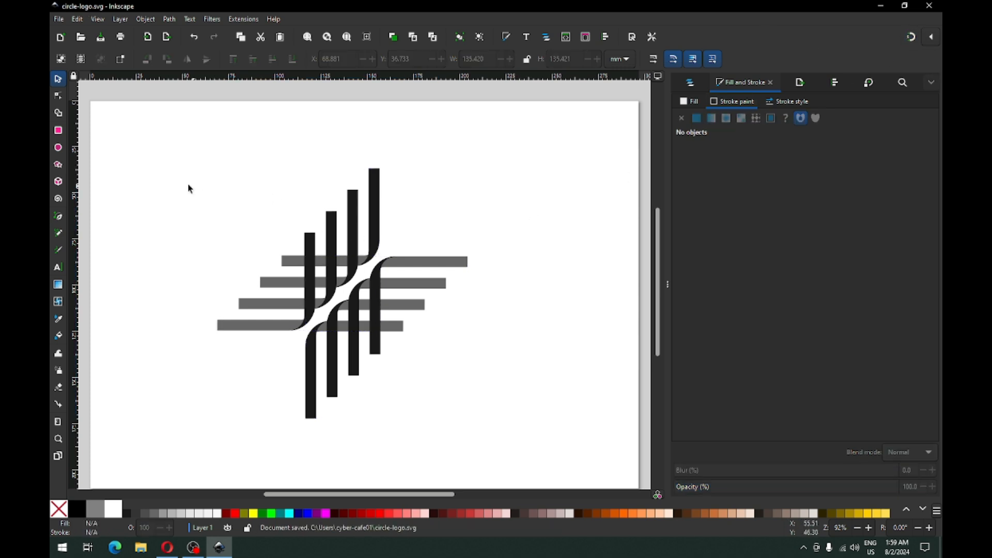
# Combine the original group and its flipped copy into one group and clear the selection.
pyautogui.moveTo(161, 134); pyautogui.dragTo(513, 430)
pyautogui.rightClick(385, 277)
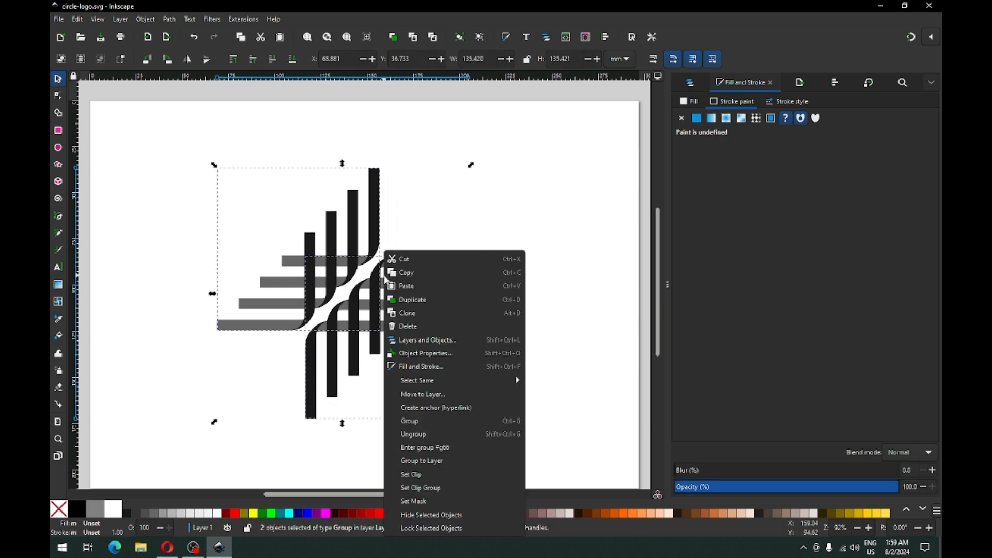
pyautogui.click(413, 421)
pyautogui.press('Escape')
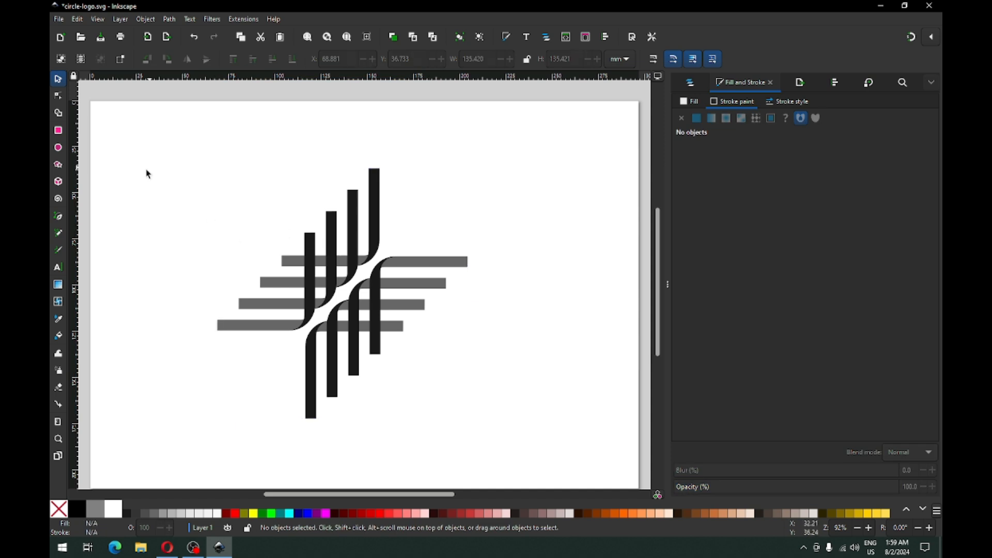
# Draw a circle about 75 mm in diameter over the middle of the striped group and convert it to a path.
pyautogui.click(58, 149)
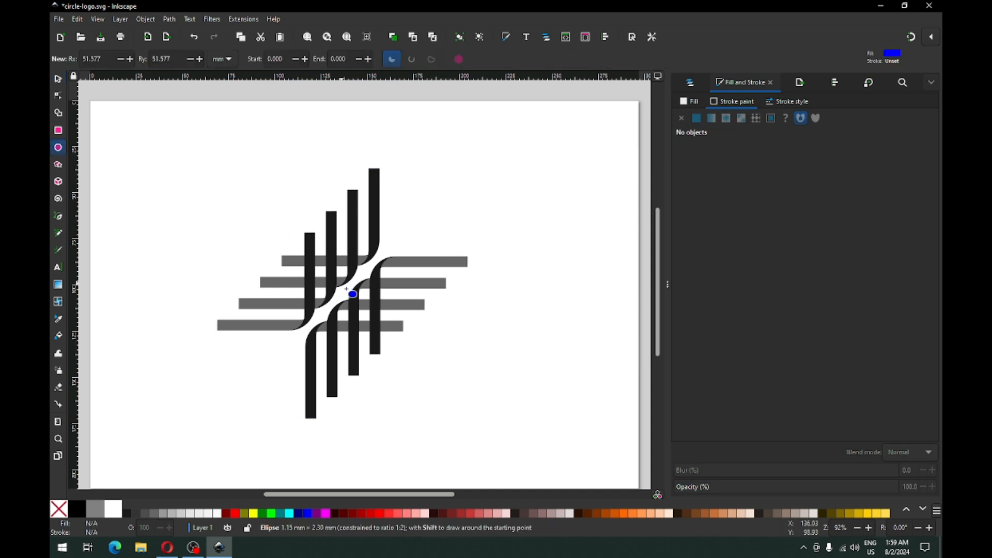
pyautogui.moveTo(342, 282); pyautogui.dragTo(409, 351)
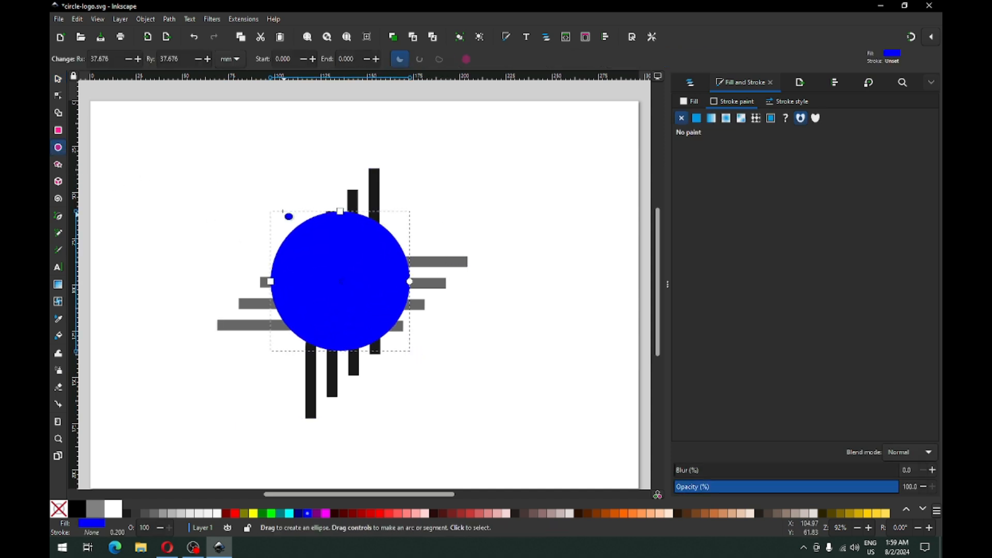
pyautogui.click(58, 79)
pyautogui.click(172, 23)
pyautogui.click(196, 30)
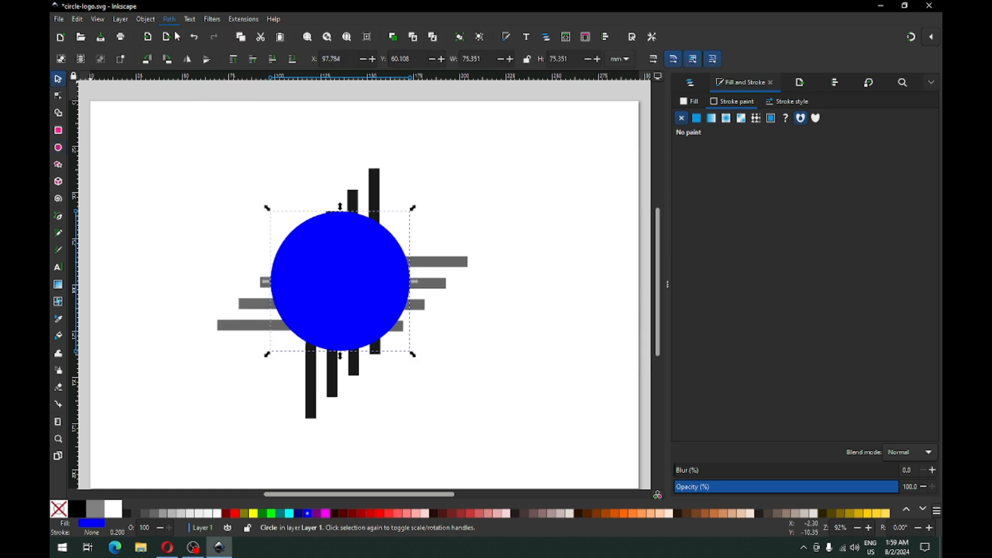
# Send the blue circle behind the striped group and center it horizontally and vertically on the group.
pyautogui.moveTo(389, 245); pyautogui.dragTo(395, 261)
pyautogui.keyDown('shift'); pyautogui.click(454, 259); pyautogui.keyUp('shift')
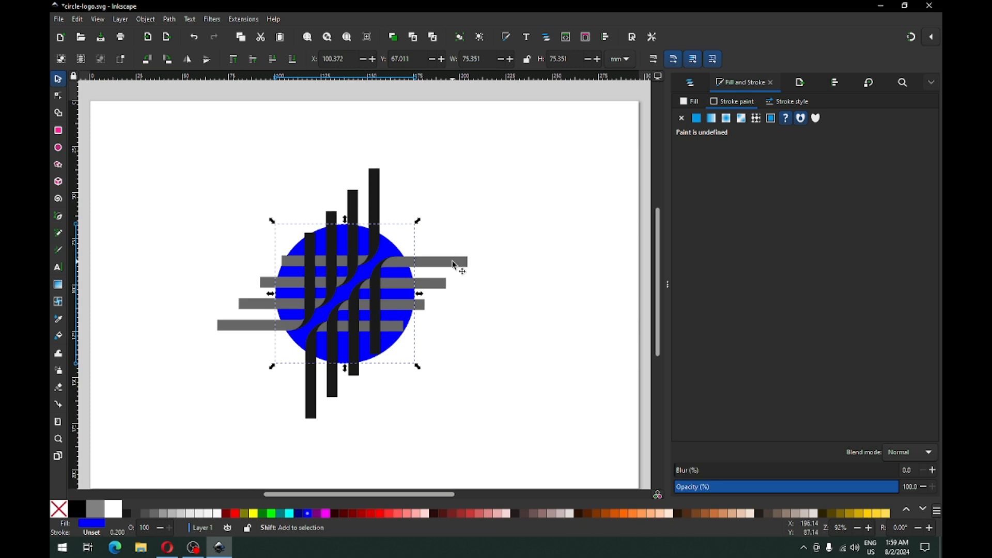
pyautogui.click(834, 83)
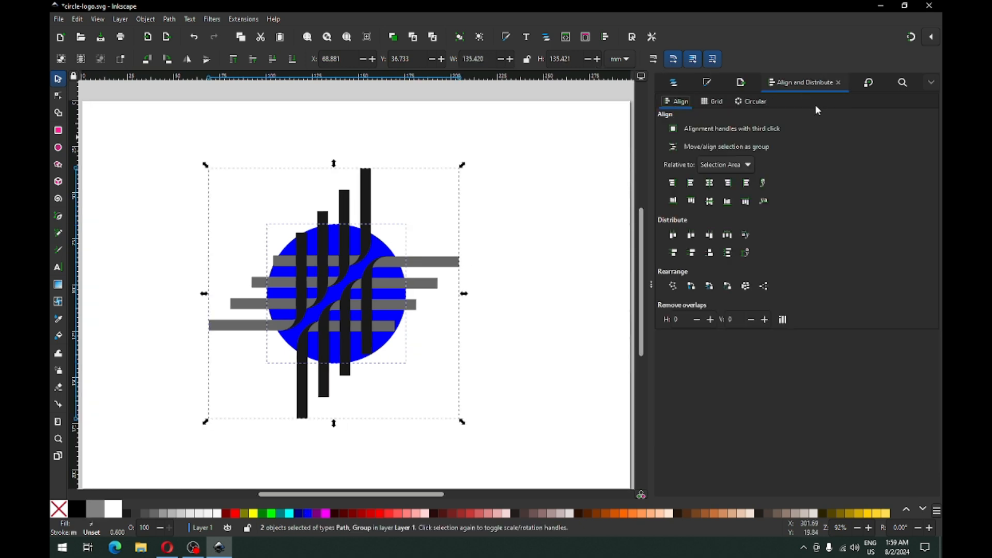
pyautogui.click(709, 183)
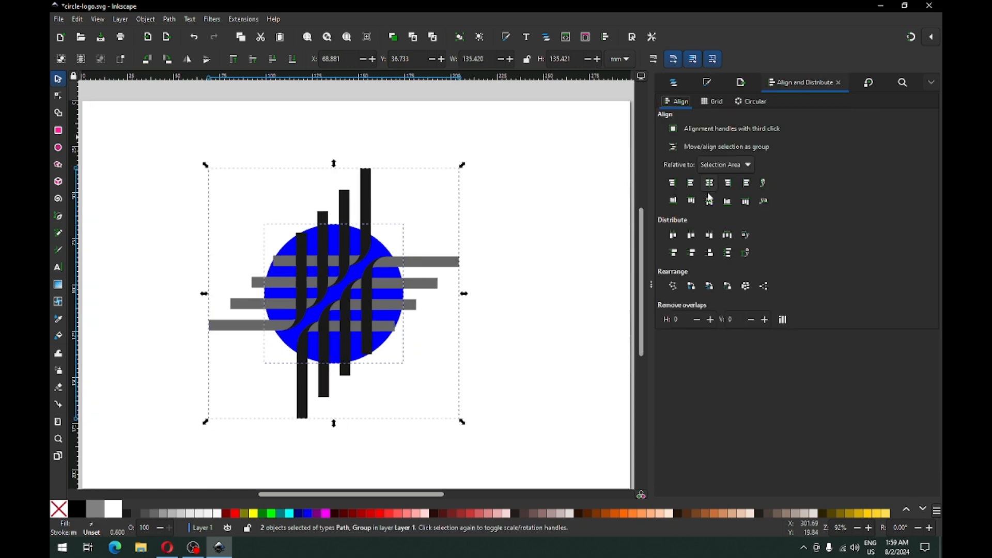
pyautogui.click(542, 319)
# Scale the blue circle proportionally around its center to about 70 mm in diameter and clear the selection.
pyautogui.click(382, 341)
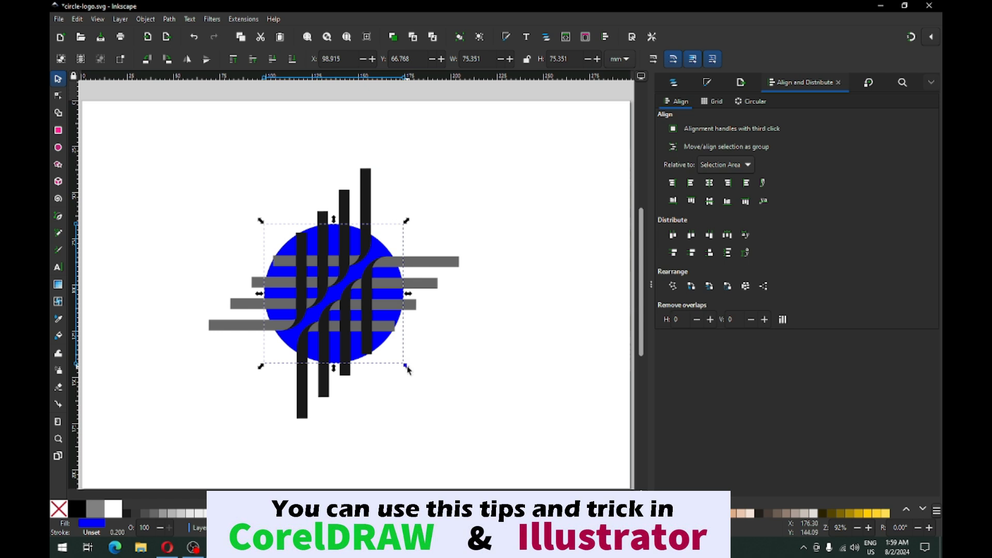
pyautogui.moveTo(405, 368); pyautogui.dragTo(402, 365)
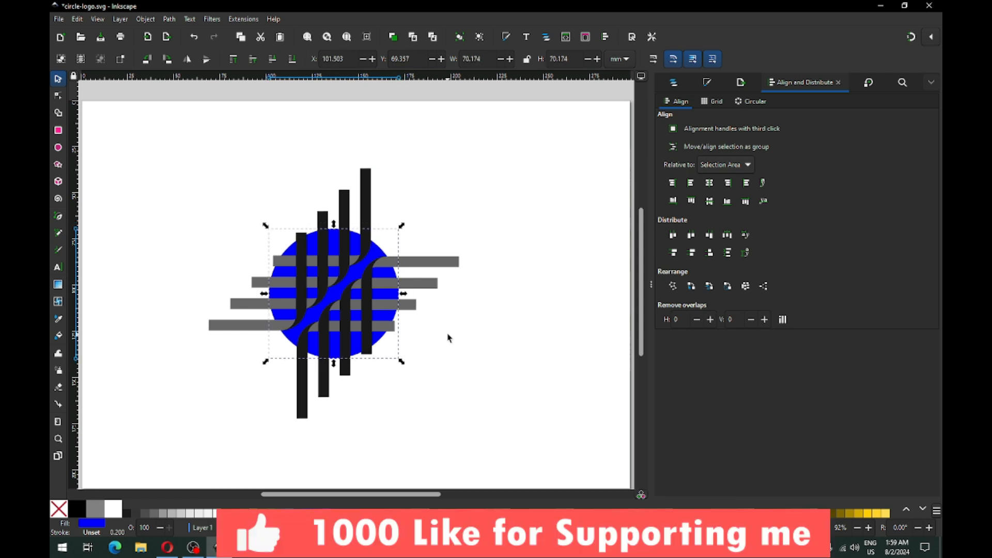
pyautogui.click(448, 338)
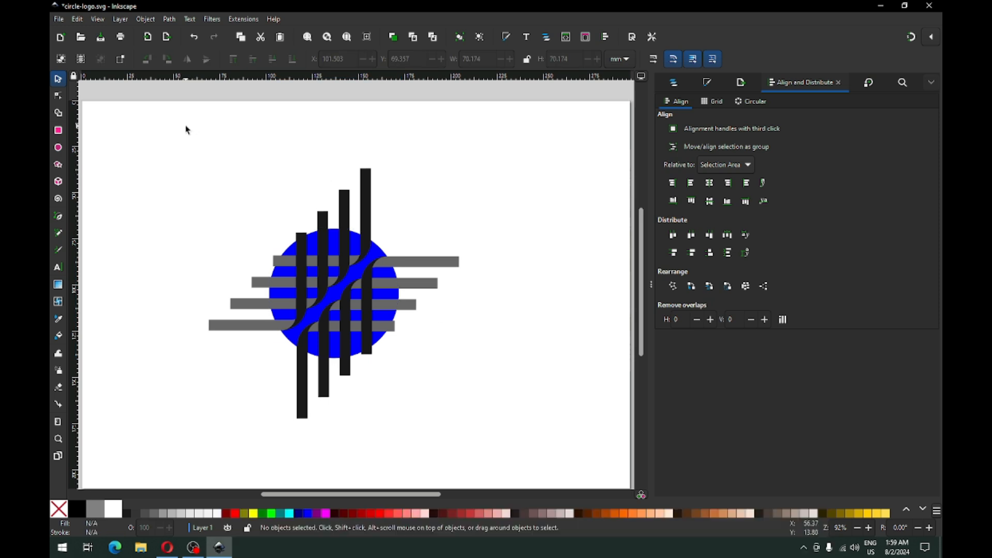
# Select the whole artwork, ungroup it twice into single paths, clear the selection and save the file.
pyautogui.moveTo(186, 130); pyautogui.dragTo(509, 439)
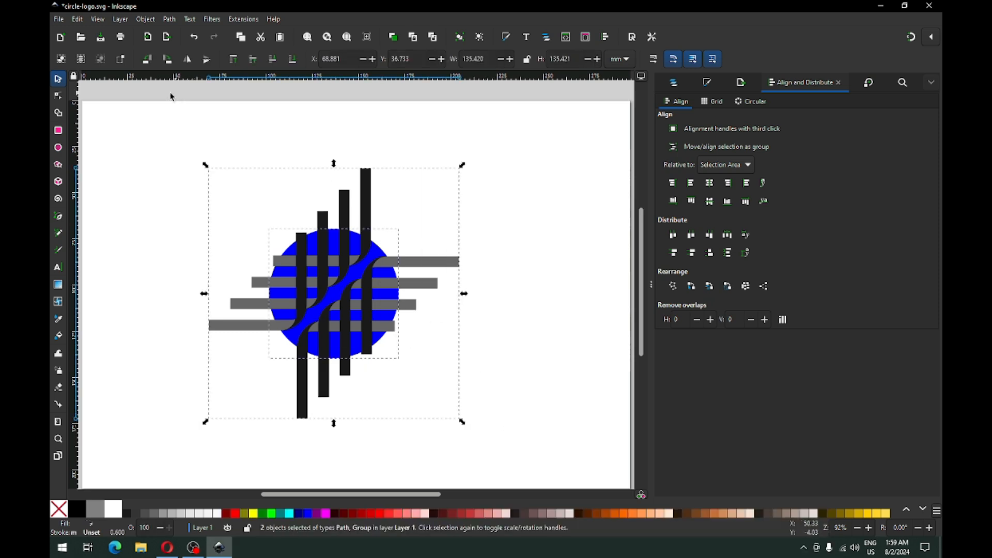
pyautogui.click(149, 20)
pyautogui.click(160, 126)
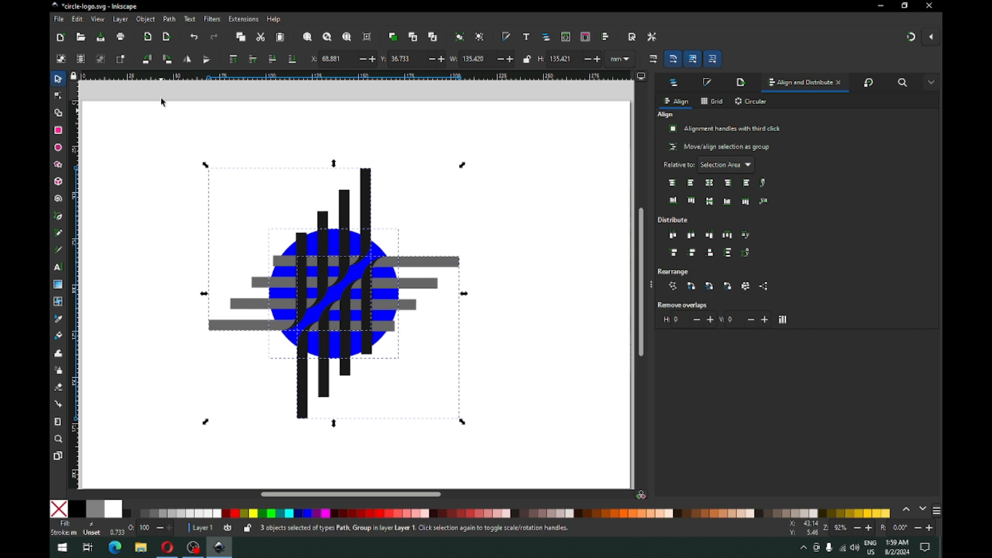
pyautogui.click(149, 20)
pyautogui.click(169, 131)
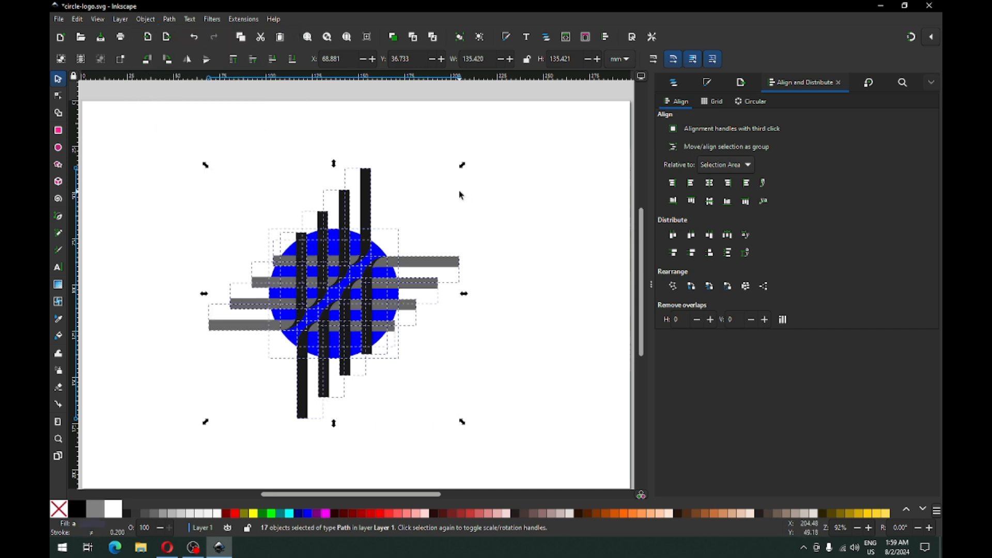
pyautogui.press('Escape')
pyautogui.hotkey('ctrl', 's')
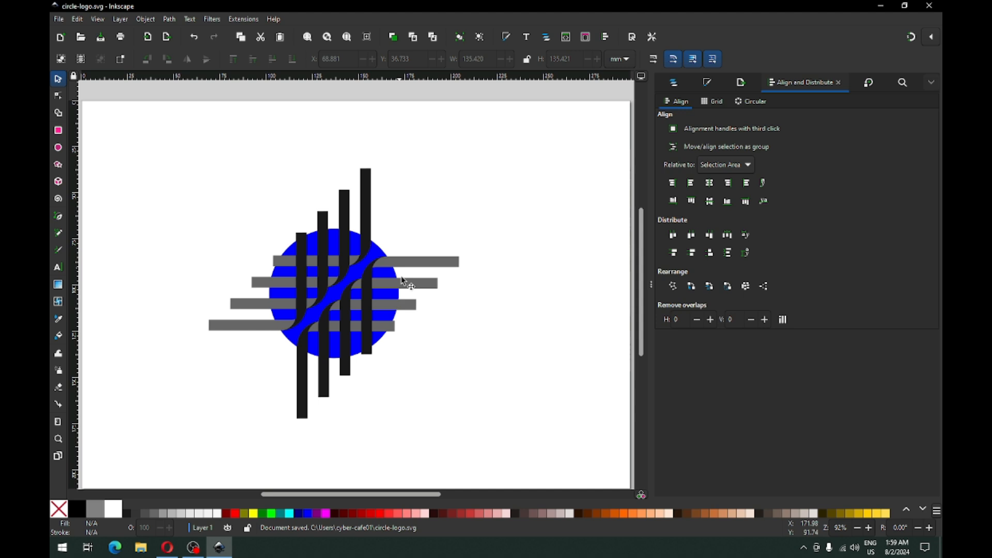
# Duplicate the blue circle and intersect the copy with the uppermost gray bar on the right side.
pyautogui.click(381, 346)
pyautogui.press('Home')
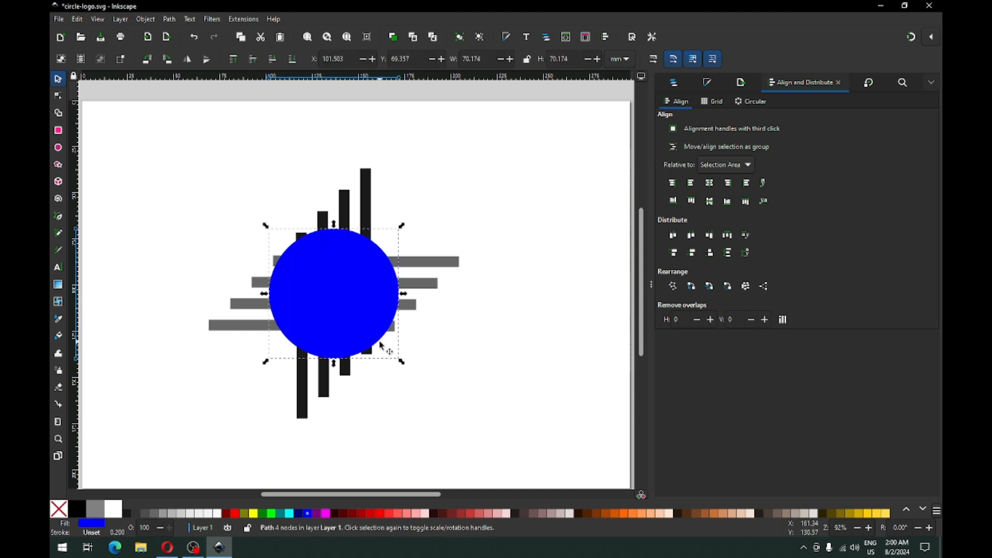
pyautogui.keyDown('shift'); pyautogui.click(436, 266); pyautogui.keyUp('shift')
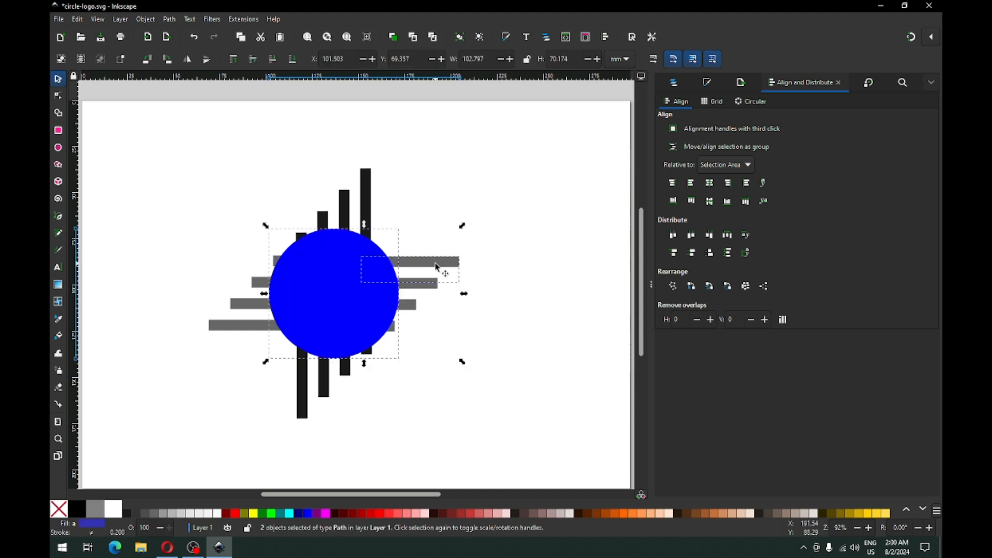
pyautogui.click(170, 19)
pyautogui.click(178, 97)
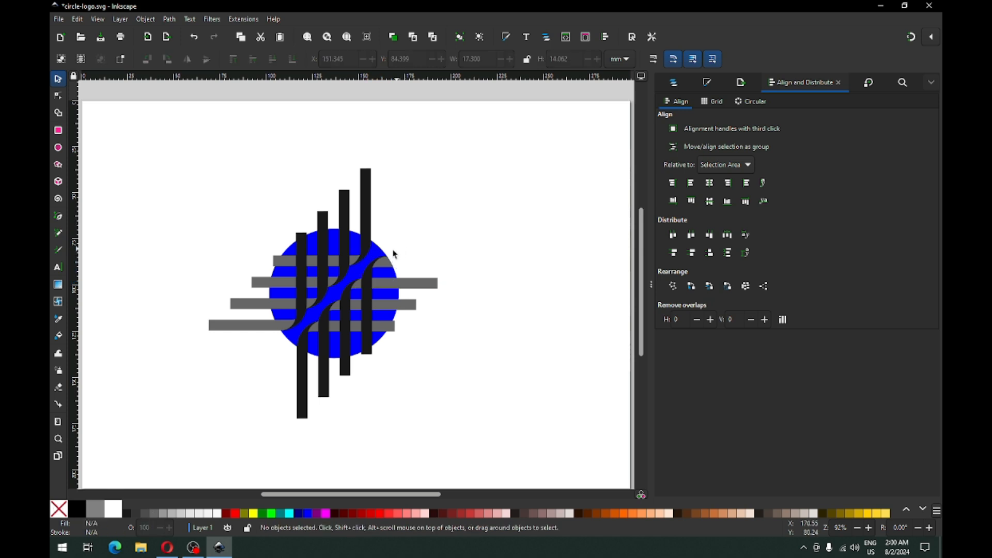
# Intersect another copy of the blue circle with the second gray bar from the top on the right side.
pyautogui.click(380, 345)
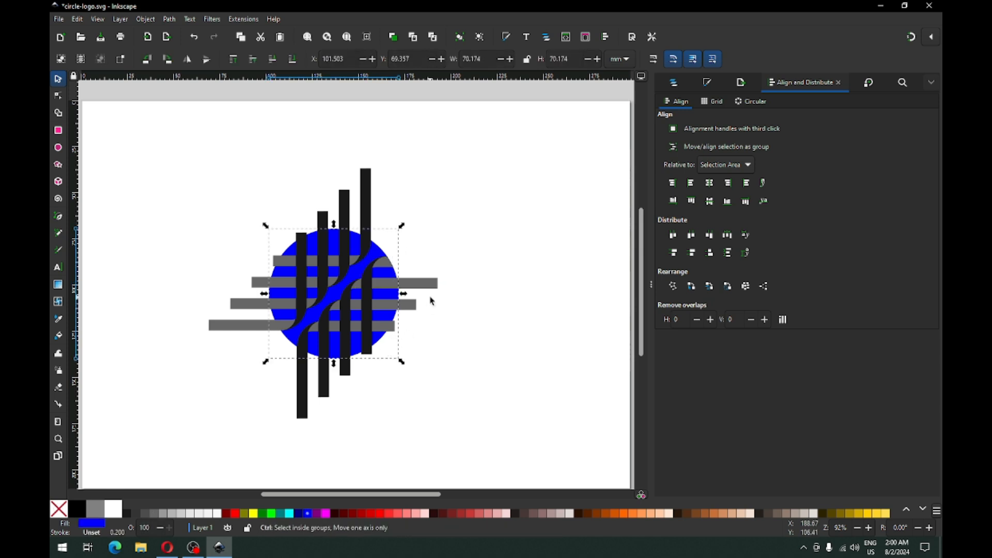
pyautogui.press('Home')
pyautogui.keyDown('shift'); pyautogui.click(424, 288); pyautogui.keyUp('shift')
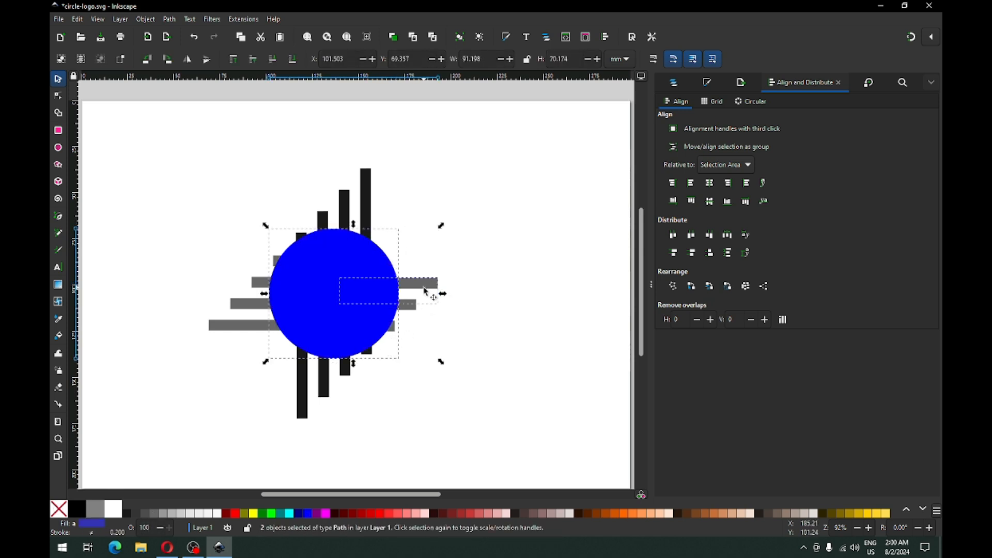
pyautogui.click(170, 21)
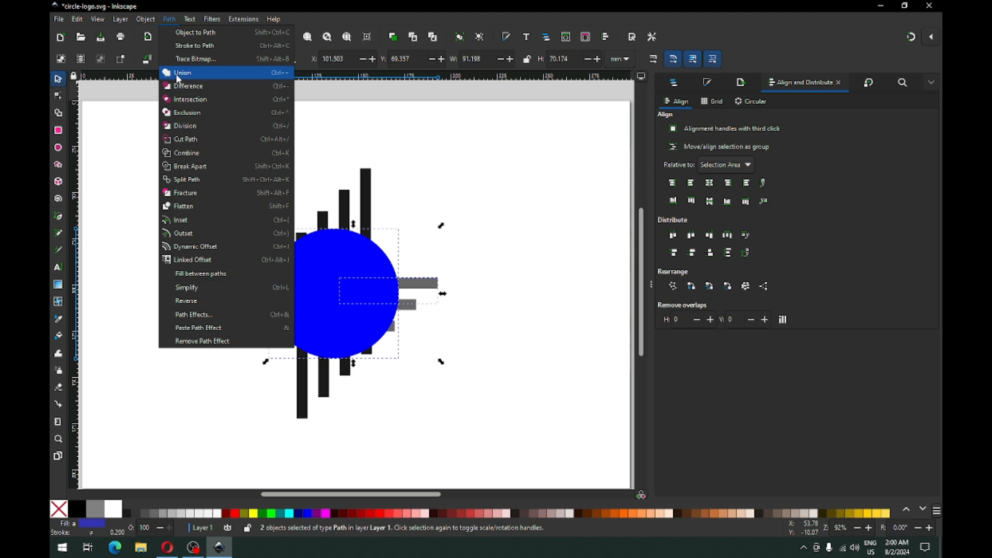
pyautogui.click(181, 100)
pyautogui.click(432, 227)
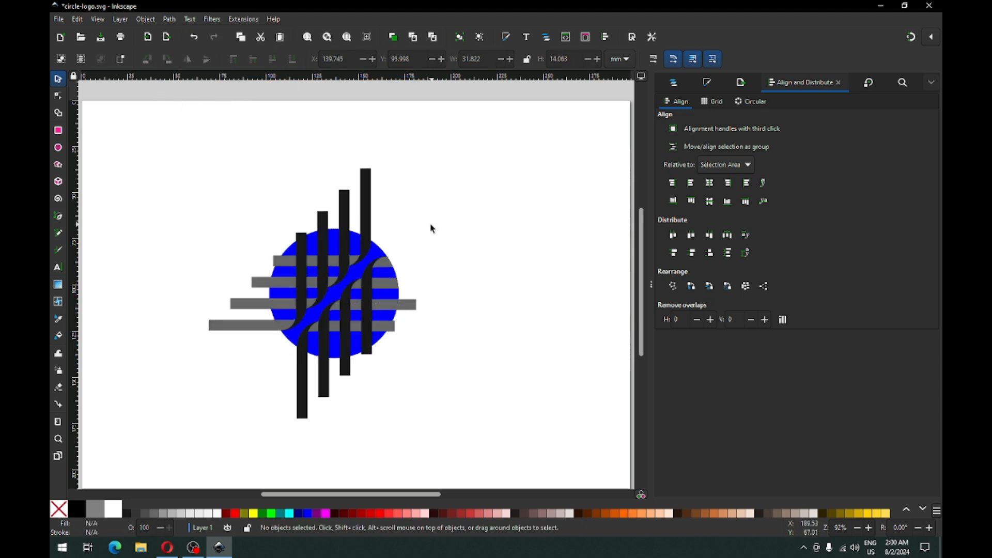
# Trim the third gray bar from the top on the right side by intersecting it with a circle copy.
pyautogui.click(381, 345)
pyautogui.press('Home')
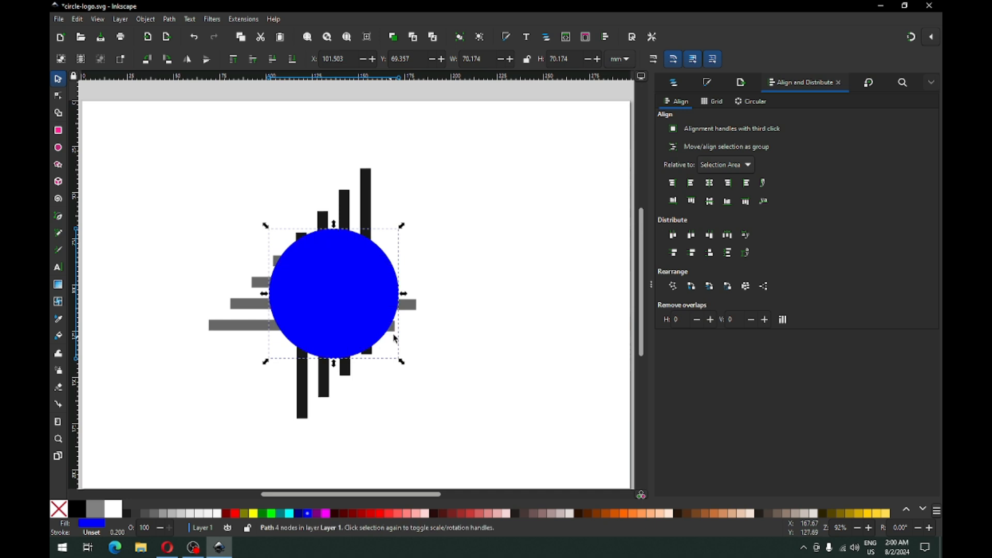
pyautogui.keyDown('shift'); pyautogui.click(411, 309); pyautogui.keyUp('shift')
pyautogui.click(170, 19)
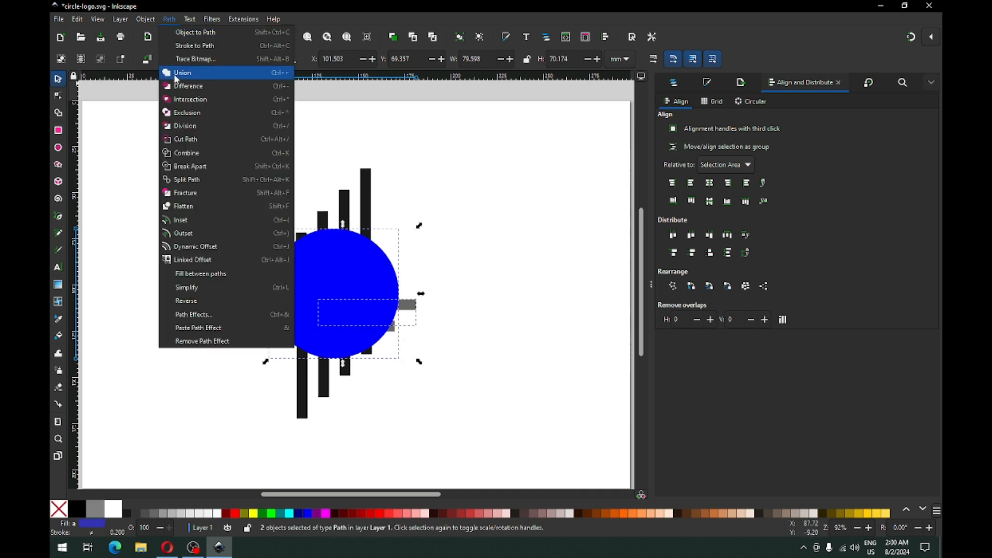
pyautogui.click(182, 101)
pyautogui.click(428, 246)
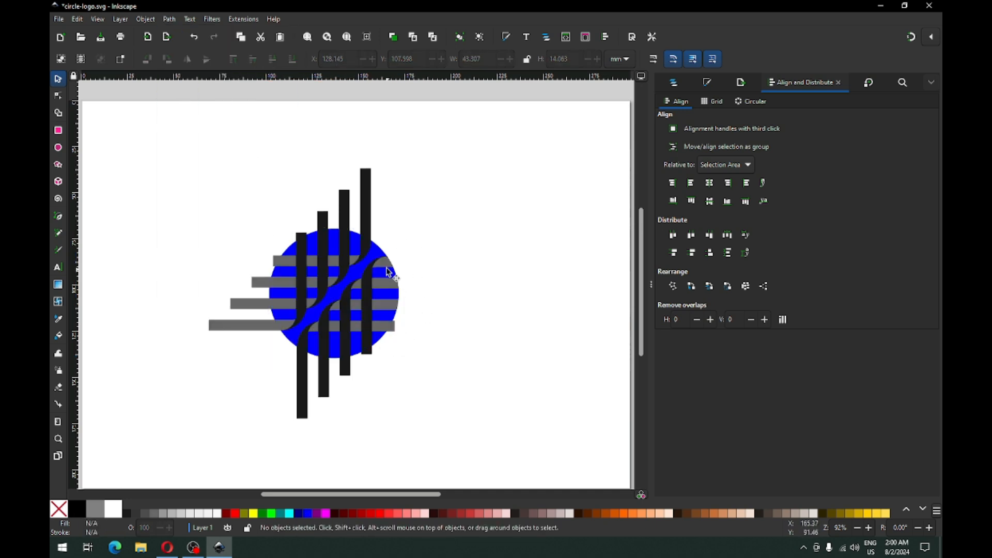
# Duplicate the blue circle and intersect the copy with the leftmost black bar protruding below it.
pyautogui.click(381, 254)
pyautogui.press('Home')
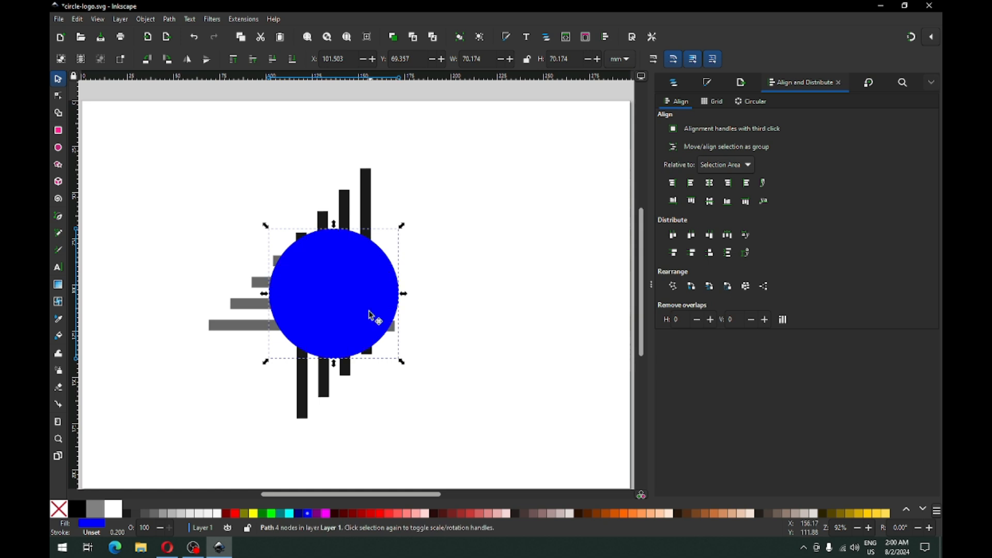
pyautogui.keyDown('shift'); pyautogui.click(310, 380); pyautogui.keyUp('shift')
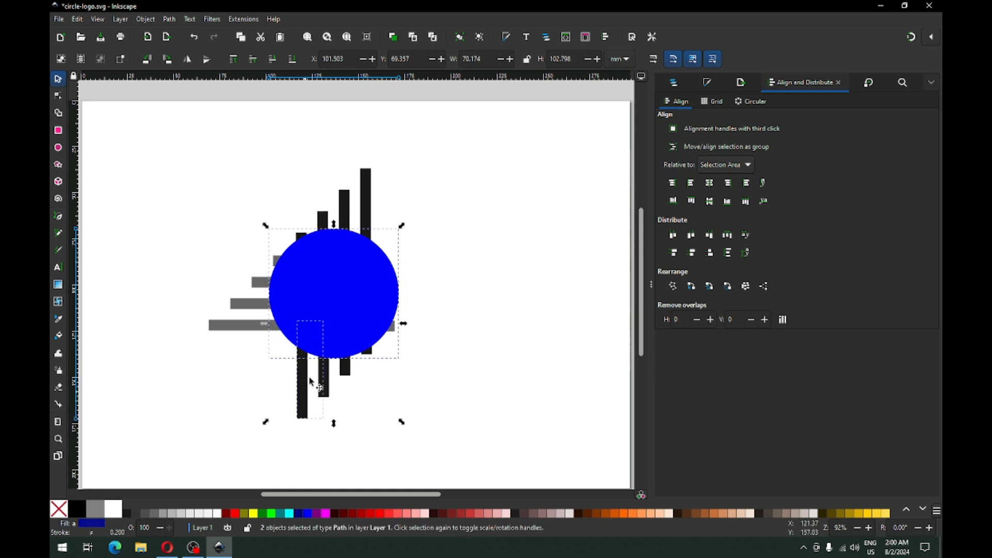
pyautogui.click(169, 19)
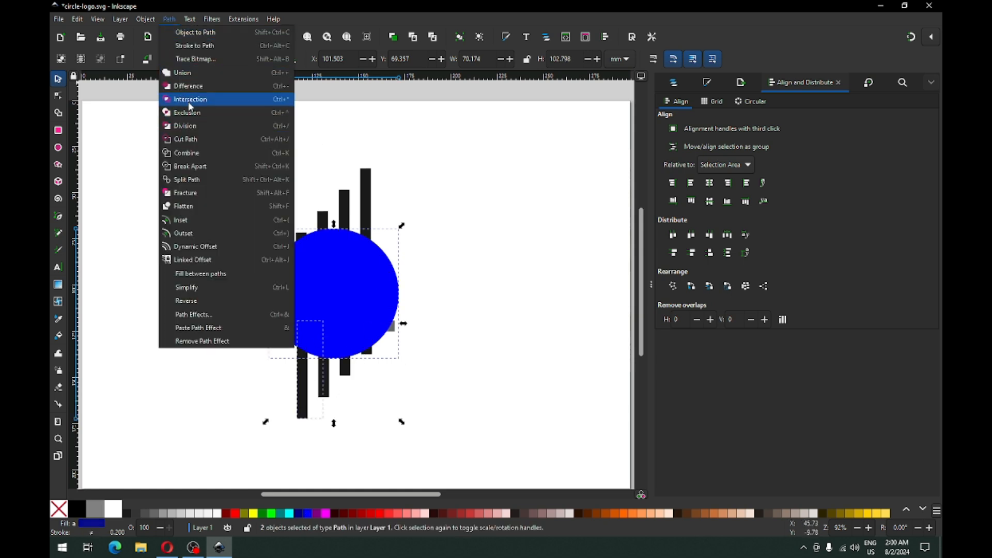
pyautogui.click(190, 103)
# Intersect a new copy of the circle with the second black bar from the left below the circle.
pyautogui.click(378, 251)
pyautogui.hotkey('ctrl', 'd')
pyautogui.keyDown('shift'); pyautogui.click(324, 382); pyautogui.keyUp('shift')
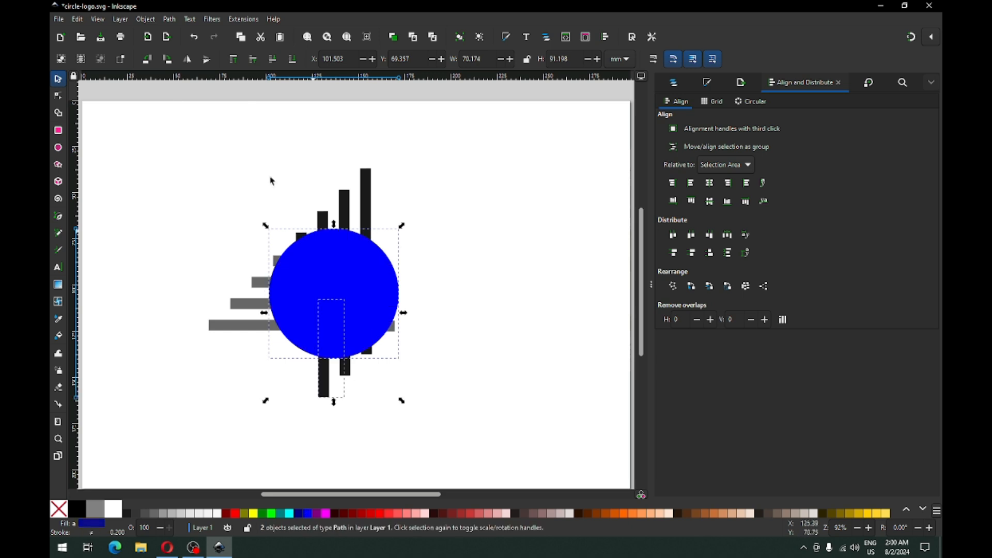
pyautogui.click(169, 19)
pyautogui.click(183, 100)
# Trim the rightmost black bar protruding above the circle by intersecting it with a circle copy.
pyautogui.click(378, 251)
pyautogui.hotkey('ctrl', 'd')
pyautogui.keyDown('shift'); pyautogui.click(366, 210); pyautogui.keyUp('shift')
pyautogui.click(169, 20)
pyautogui.click(185, 101)
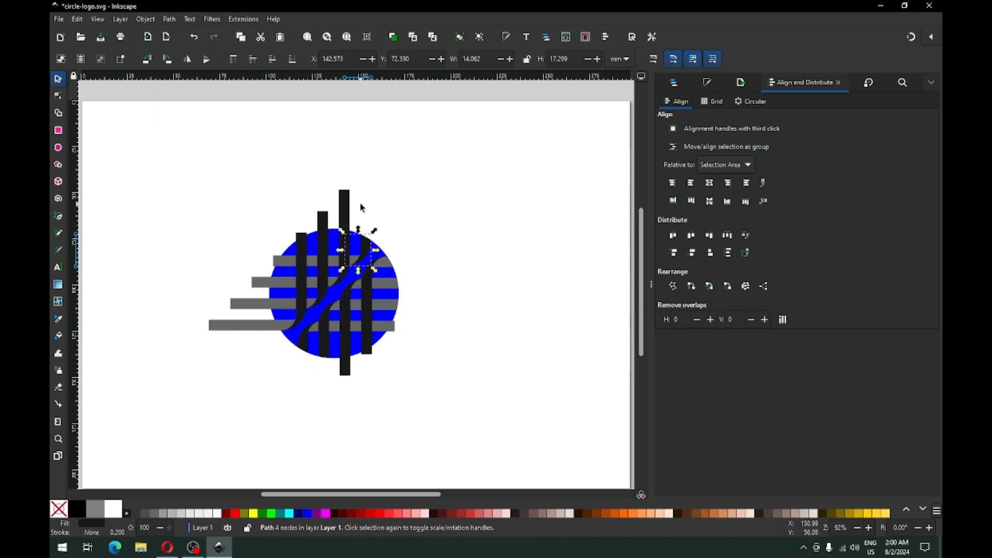
# Duplicate the circle and intersect the copy with the lowest gray bar on the left side.
pyautogui.click(356, 347)
pyautogui.hotkey('ctrl', 'd')
pyautogui.keyDown('shift'); pyautogui.click(246, 325); pyautogui.keyUp('shift')
pyautogui.click(169, 19)
pyautogui.click(182, 101)
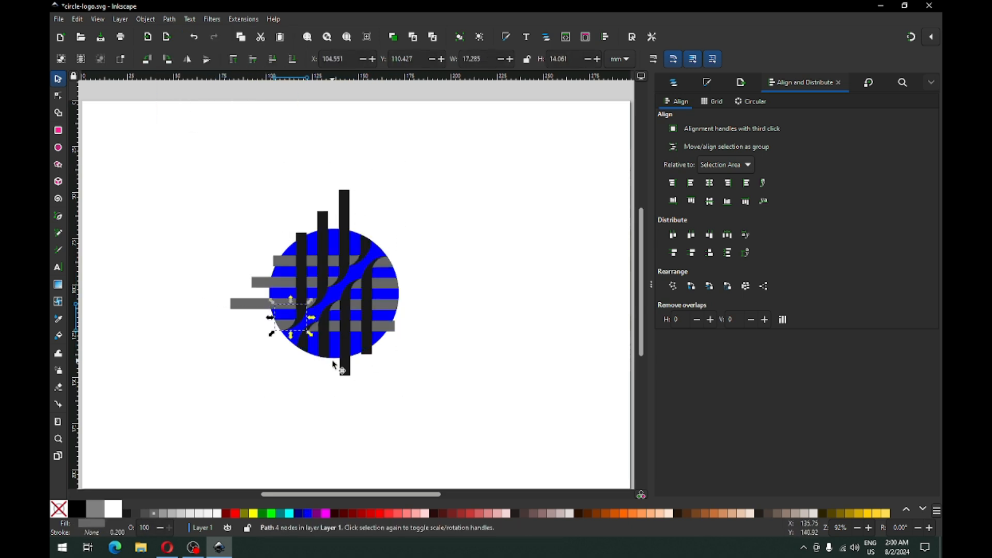
# Intersect separate circle copies with the two middle gray bars on the left and the third upper black bar from the left.
pyautogui.click(335, 351)
pyautogui.hotkey('ctrl', 'd')
pyautogui.keyDown('shift'); pyautogui.click(256, 302); pyautogui.keyUp('shift')
pyautogui.click(169, 19)
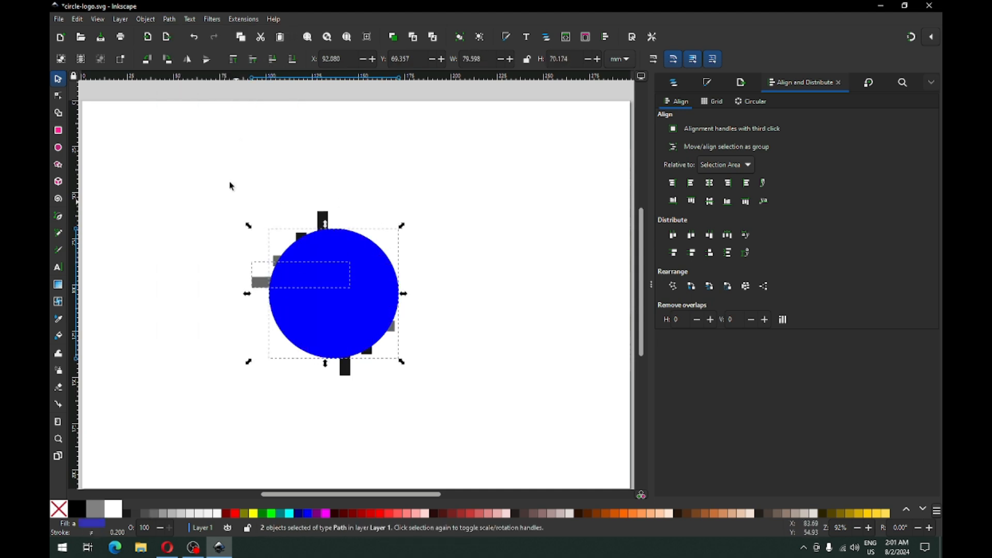
pyautogui.click(169, 19)
pyautogui.click(184, 99)
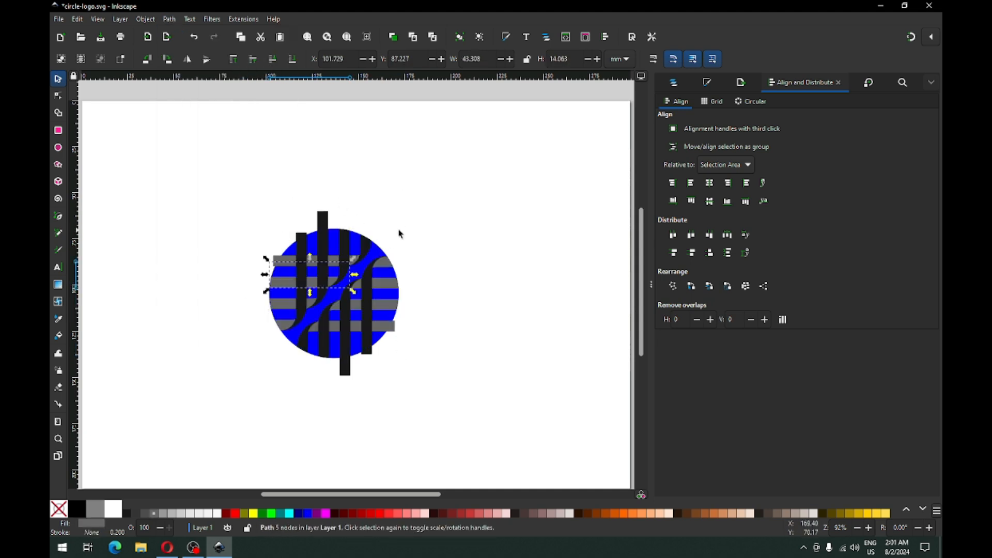
# Trim the third black bar from the left below the circle by intersecting it with a circle copy.
pyautogui.click(380, 335)
pyautogui.hotkey('ctrl', 'd')
pyautogui.keyDown('shift'); pyautogui.click(345, 367); pyautogui.keyUp('shift')
pyautogui.click(170, 19)
pyautogui.click(188, 103)
pyautogui.click(382, 331)
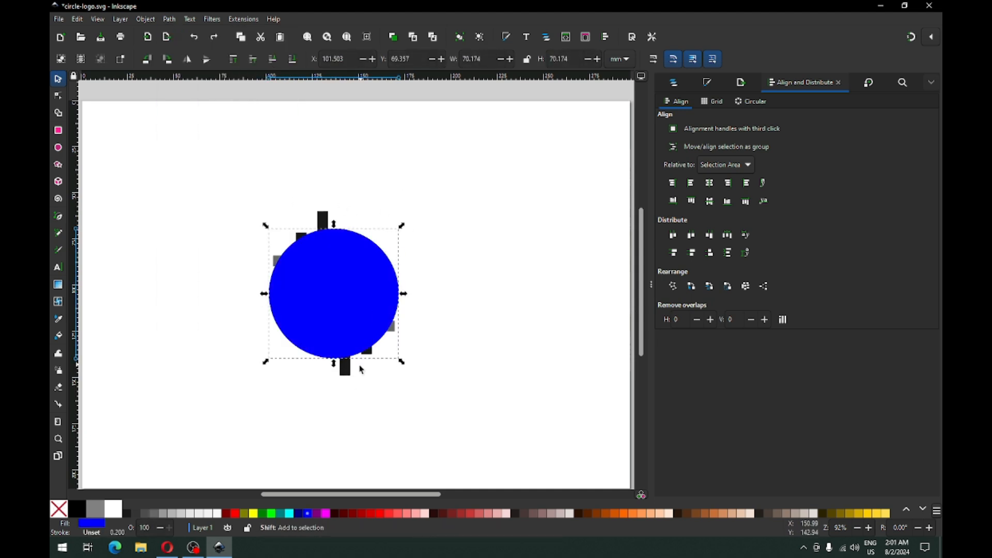
pyautogui.hotkey('ctrl', 'd')
pyautogui.keyDown('shift'); pyautogui.click(351, 341); pyautogui.keyUp('shift')
pyautogui.click(170, 19)
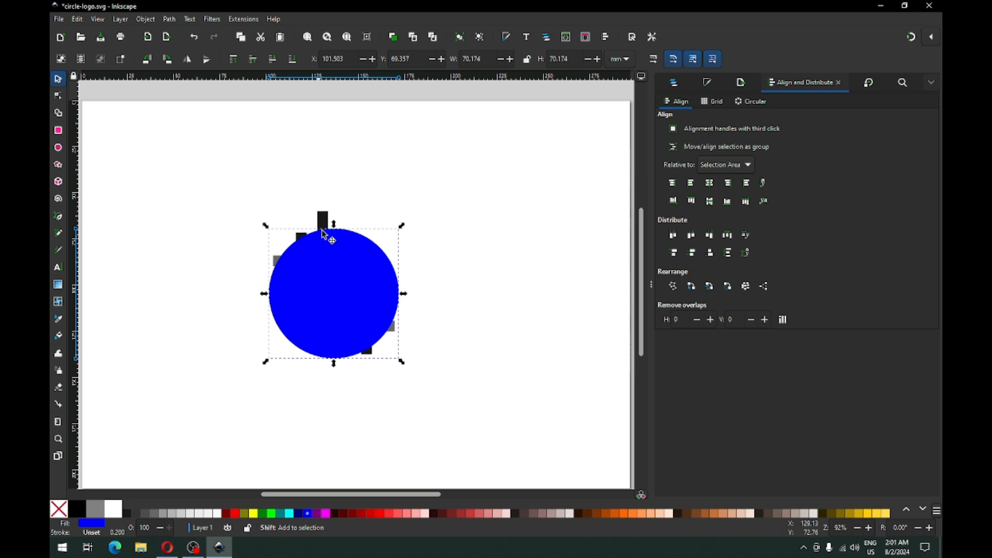
# Trim the two leftmost upper black bars, the rightmost lower black bar and the lowest right gray bar using circle copies.
pyautogui.click(169, 19)
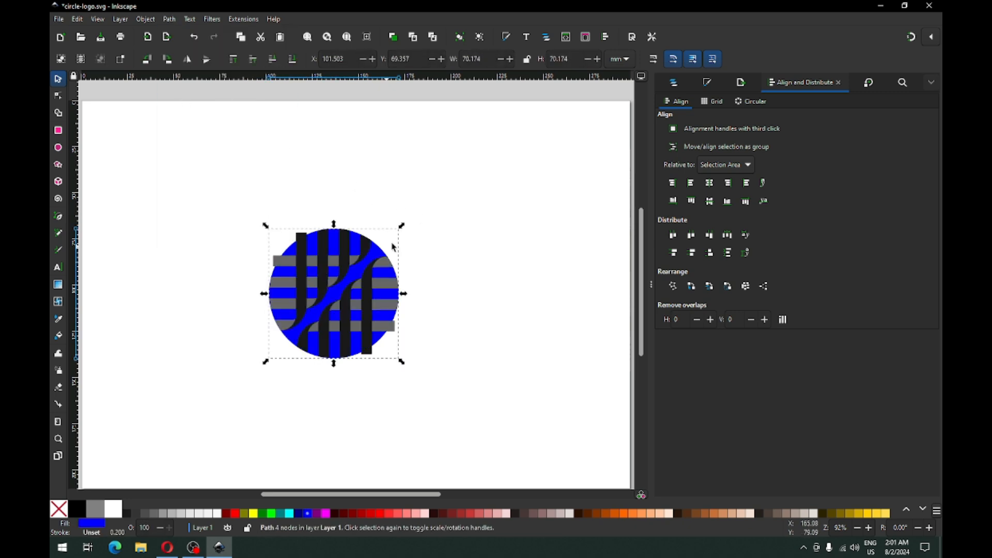
pyautogui.keyDown('shift'); pyautogui.click(374, 360); pyautogui.keyUp('shift')
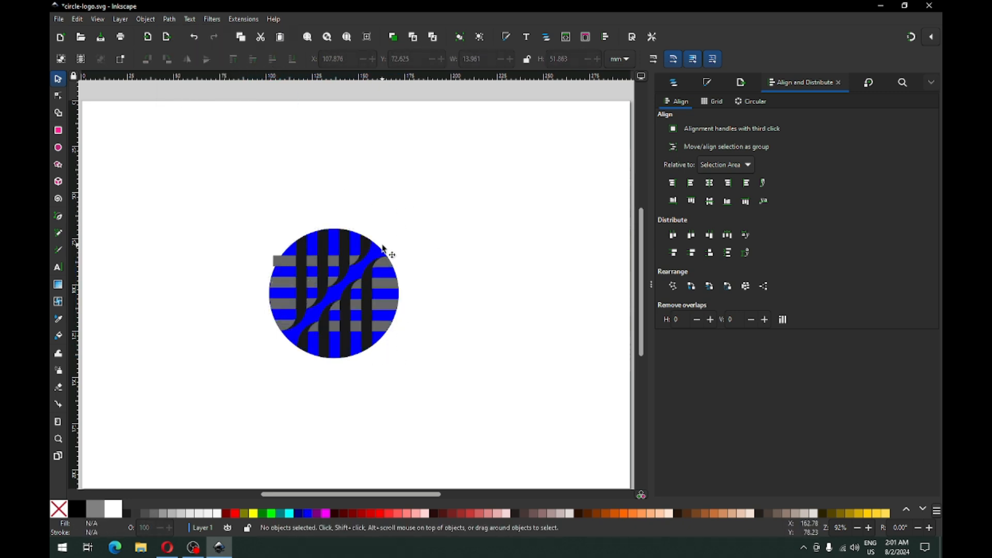
# Trim the highest gray bar on the left side by intersecting it with a copy of the blue circle, and save the document.
pyautogui.click(382, 248)
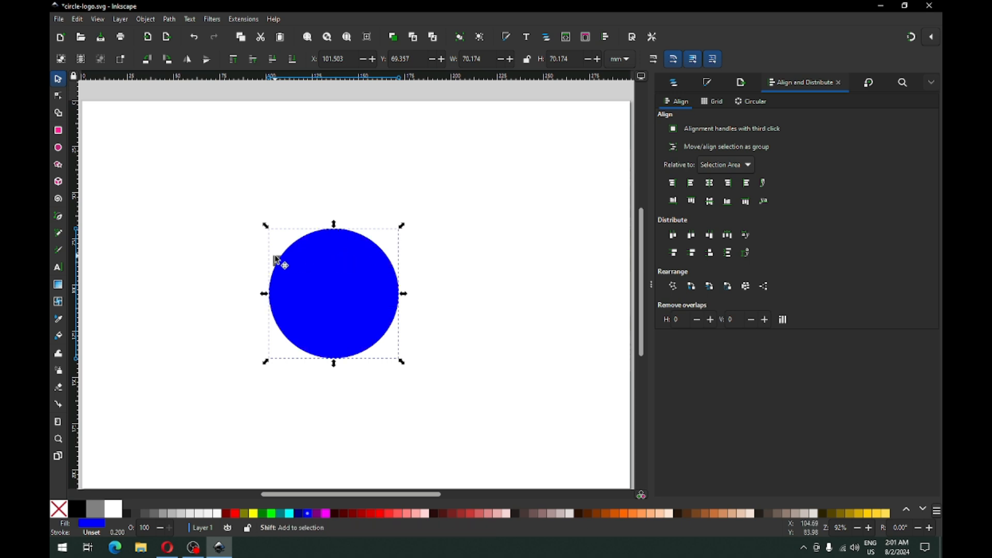
pyautogui.keyDown('shift'); pyautogui.click(276, 260); pyautogui.keyUp('shift')
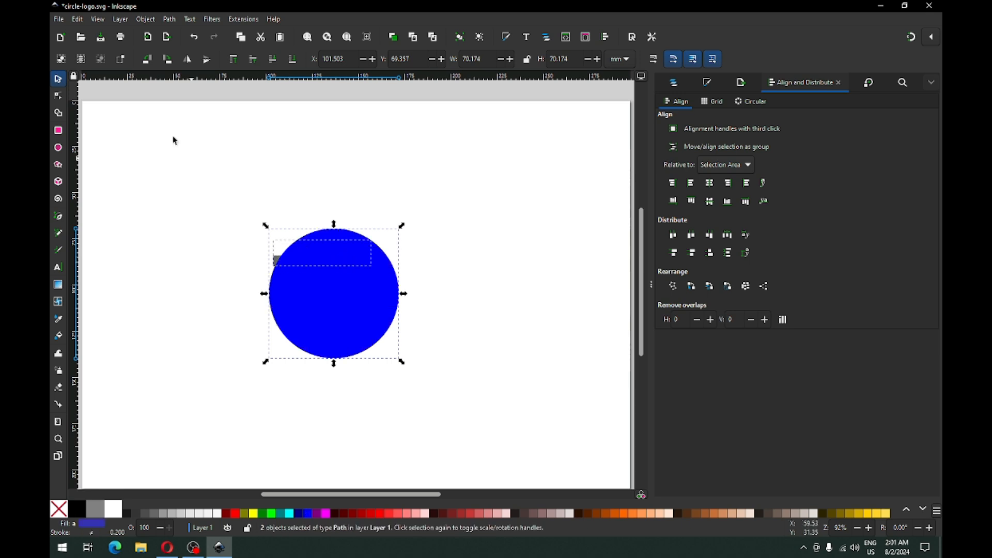
pyautogui.click(165, 20)
pyautogui.click(181, 99)
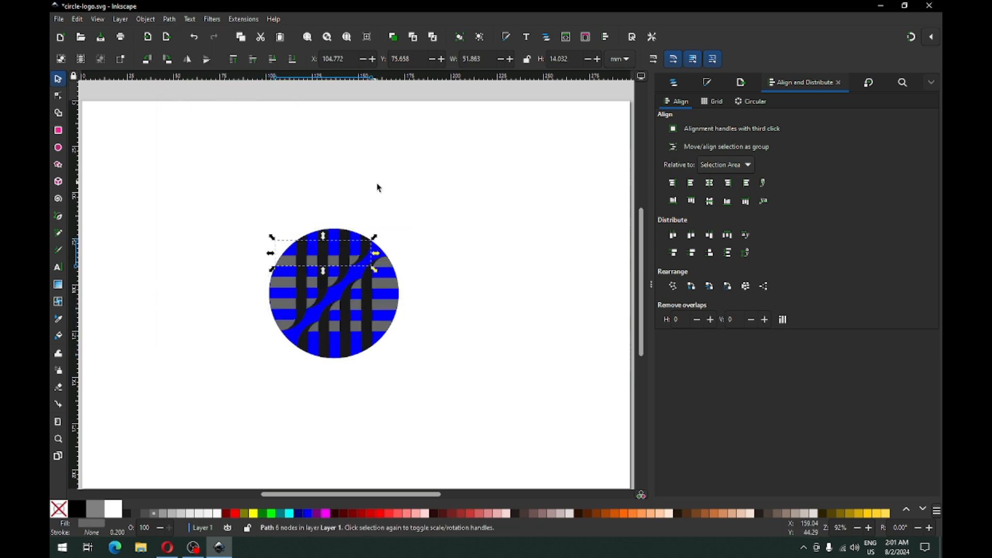
pyautogui.hotkey('ctrl', 's')
# Delete the remaining blue circle behind the trimmed bars and save the finished logo.
pyautogui.click(384, 249)
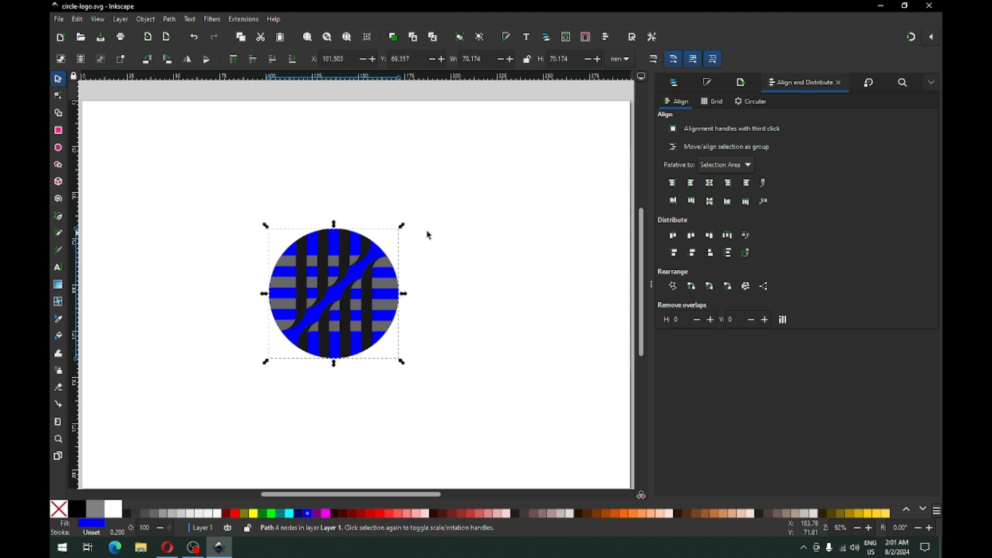
pyautogui.press('Delete')
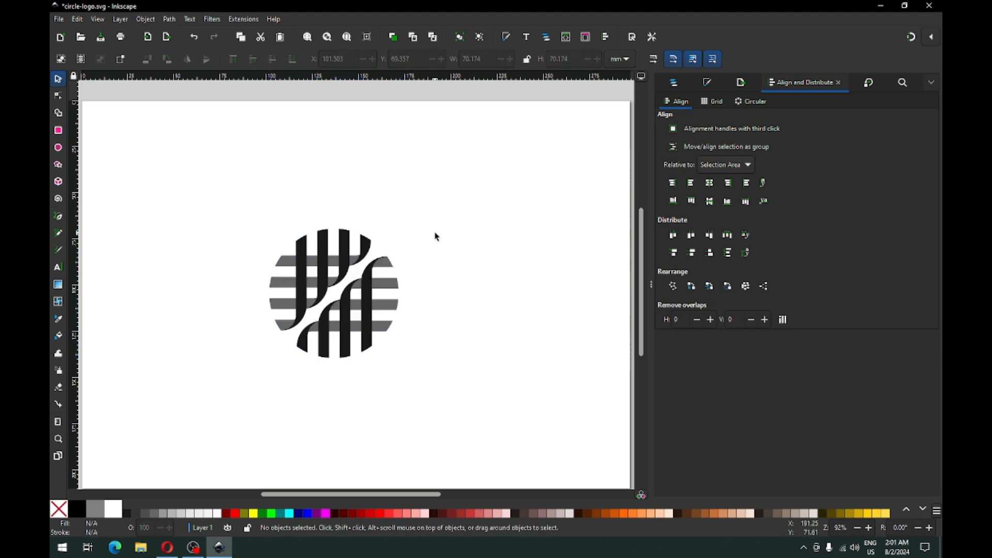
pyautogui.hotkey('ctrl', 's')
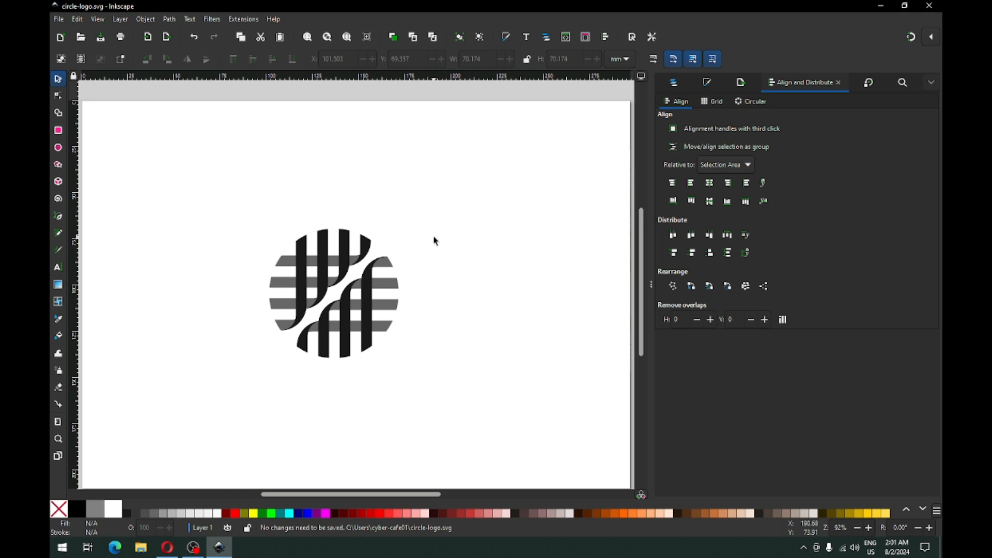
pyautogui.press('z')
pyautogui.moveTo(260, 205); pyautogui.dragTo(435, 385)
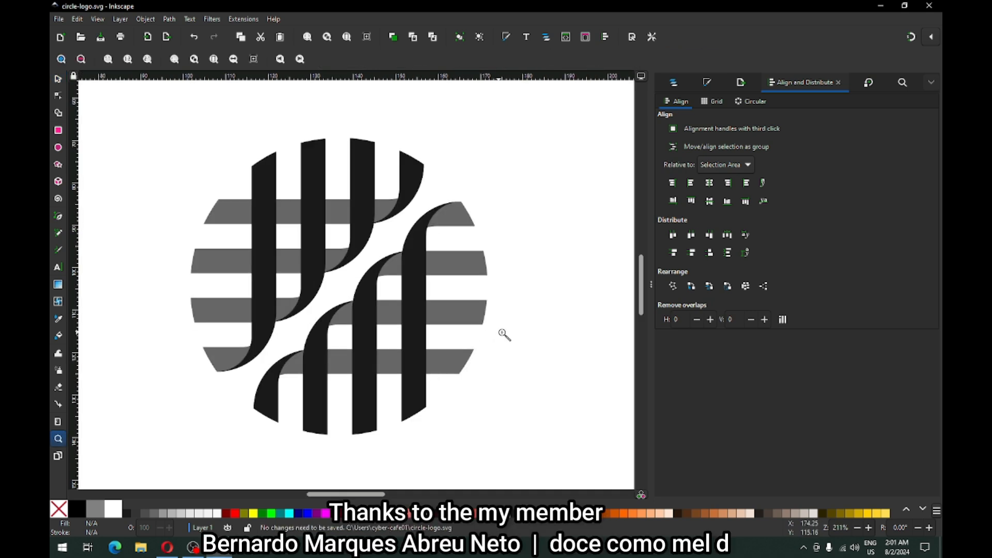